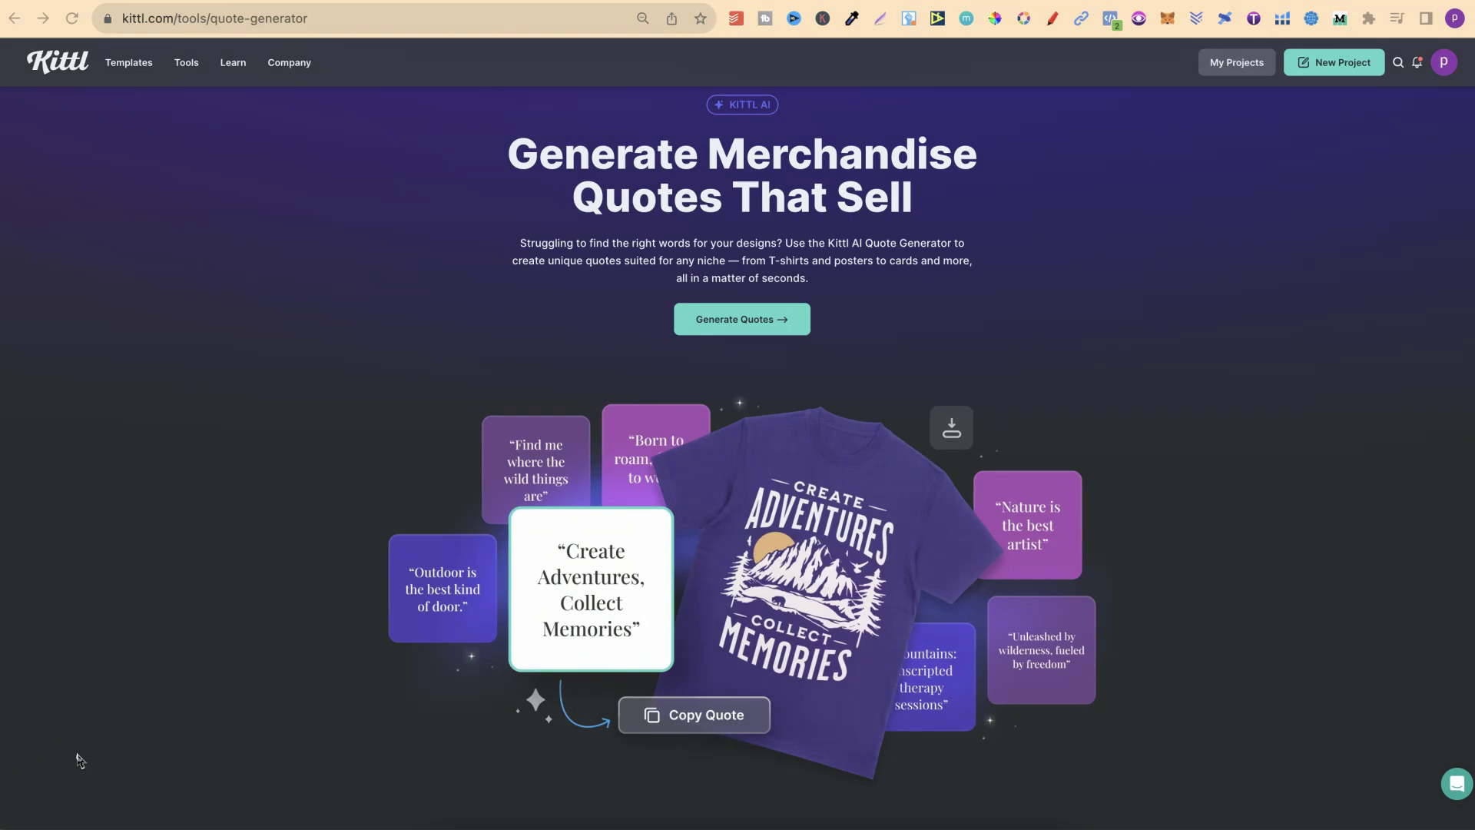
Step: Go to Kittl's pricing page comparing the Free, Pro, Expert and Business plans
left_click(95, 689)
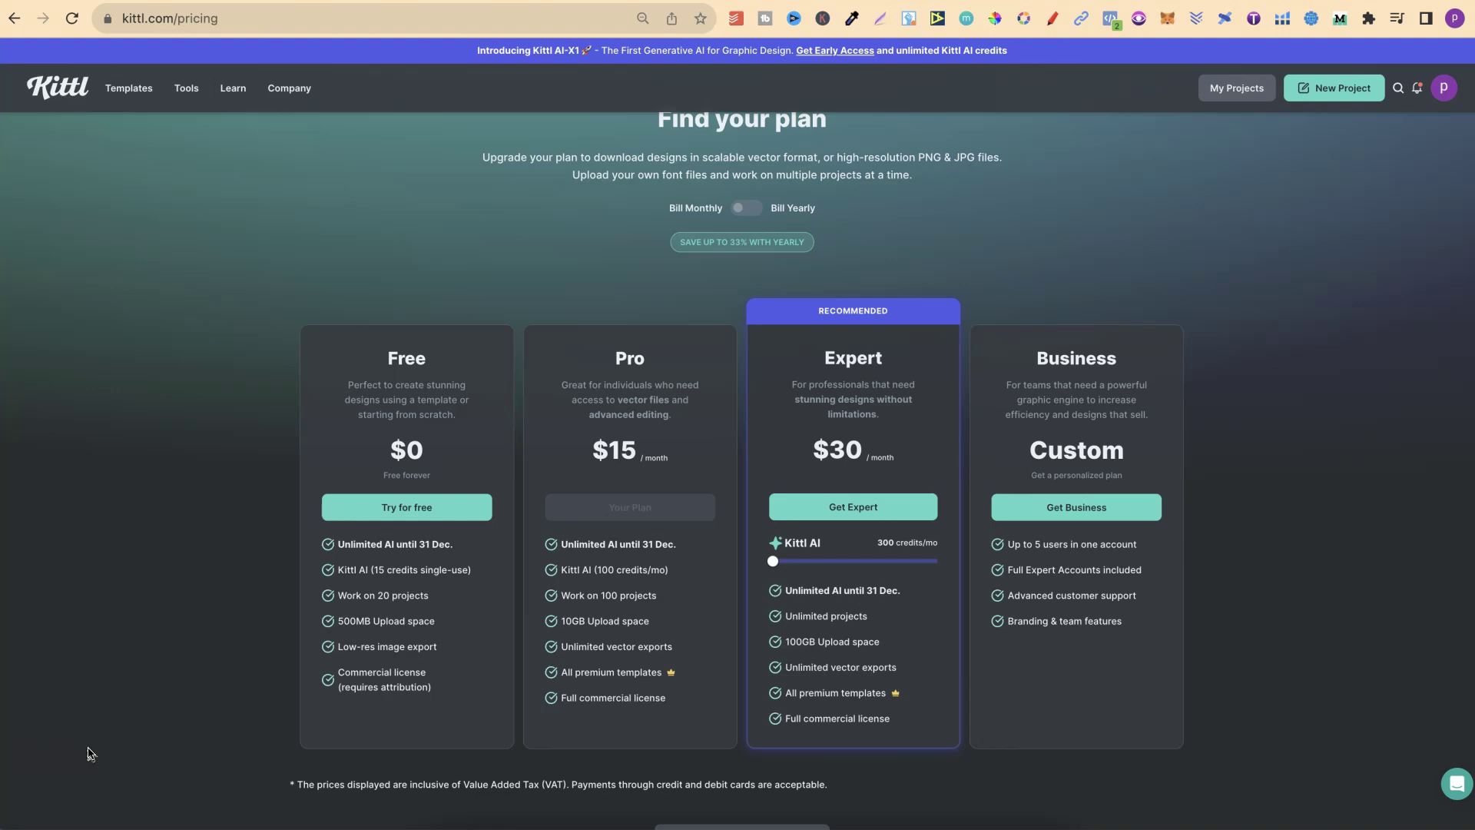
Step: Highlight the Free plan's 'Unlimited AI until 31 Dec.' line, then go back to the AI Quote Generator page
left_click_drag(339, 545, 392, 550)
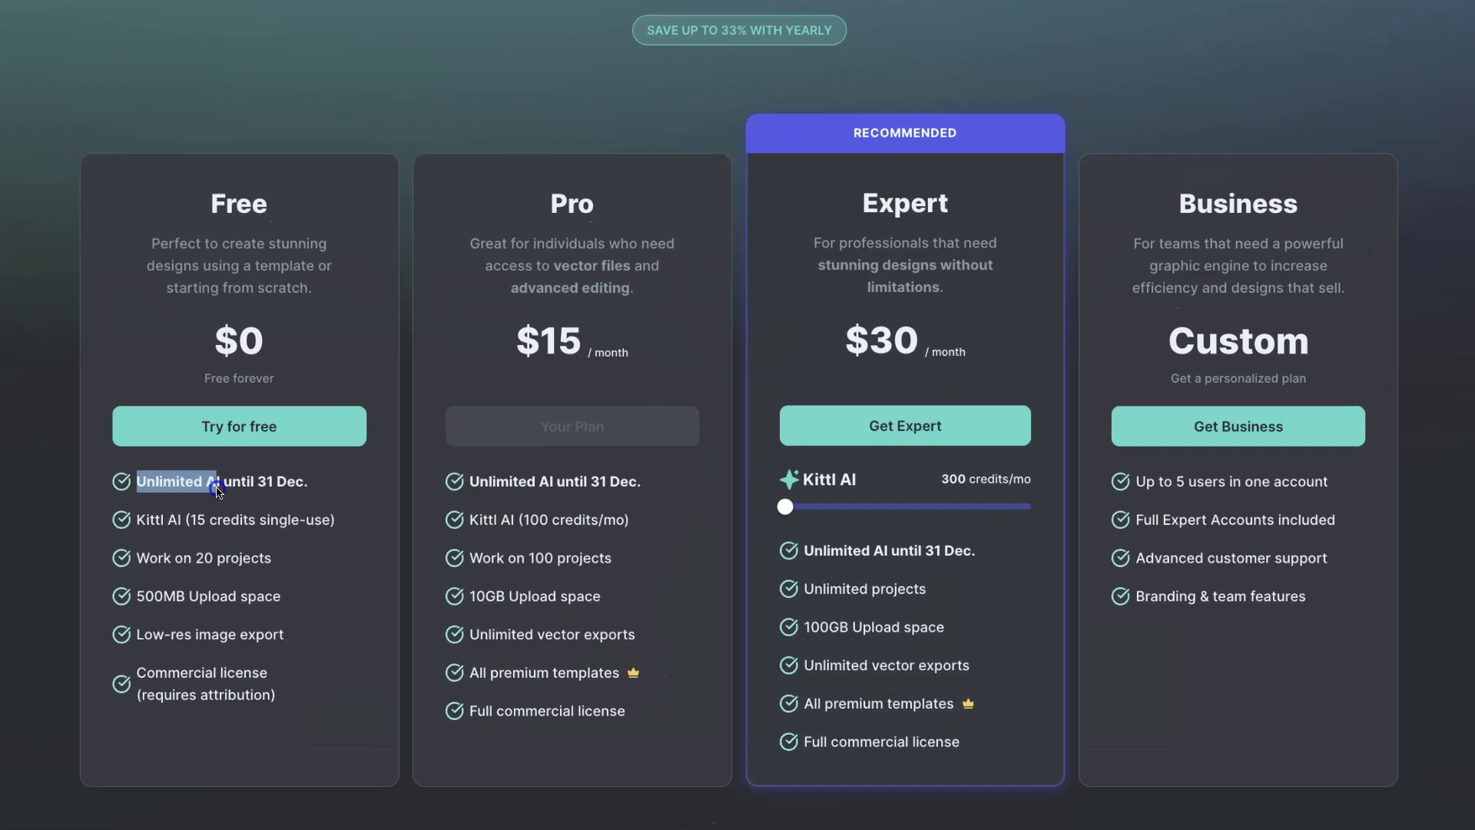
left_click_drag(217, 489, 304, 486)
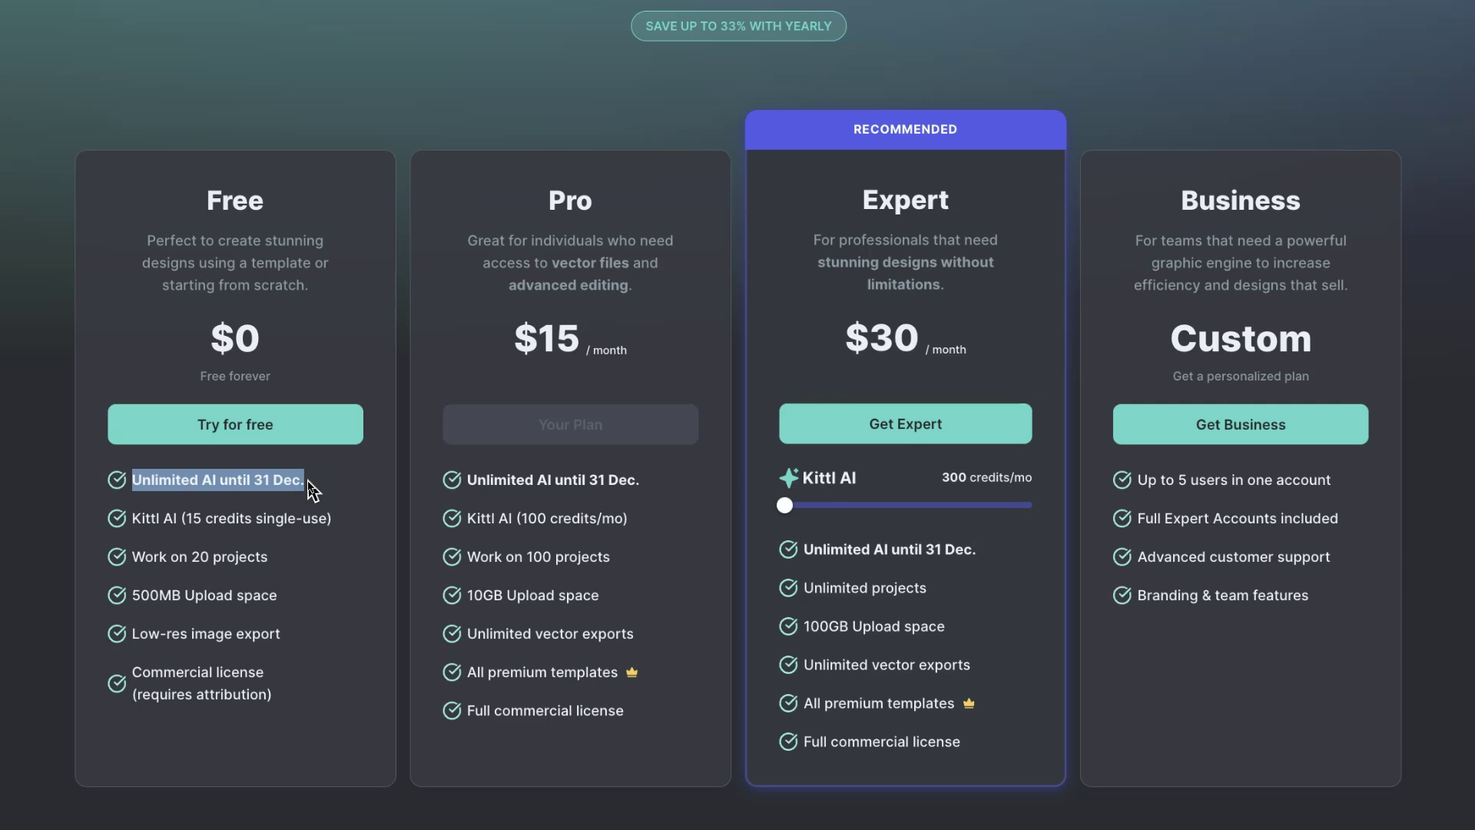
left_click_drag(311, 489, 312, 489)
left_click(361, 484)
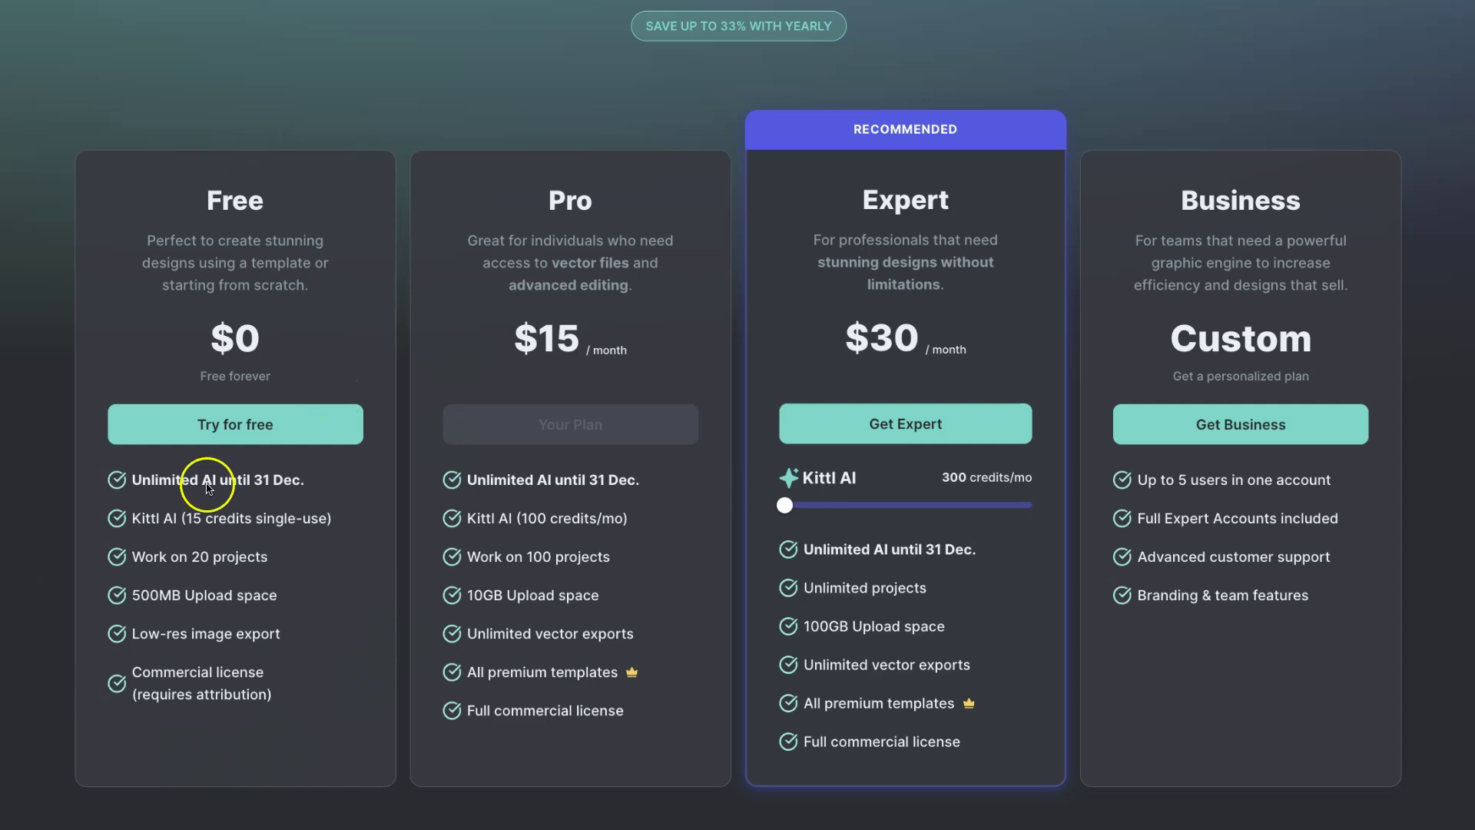
left_click_drag(129, 481, 296, 487)
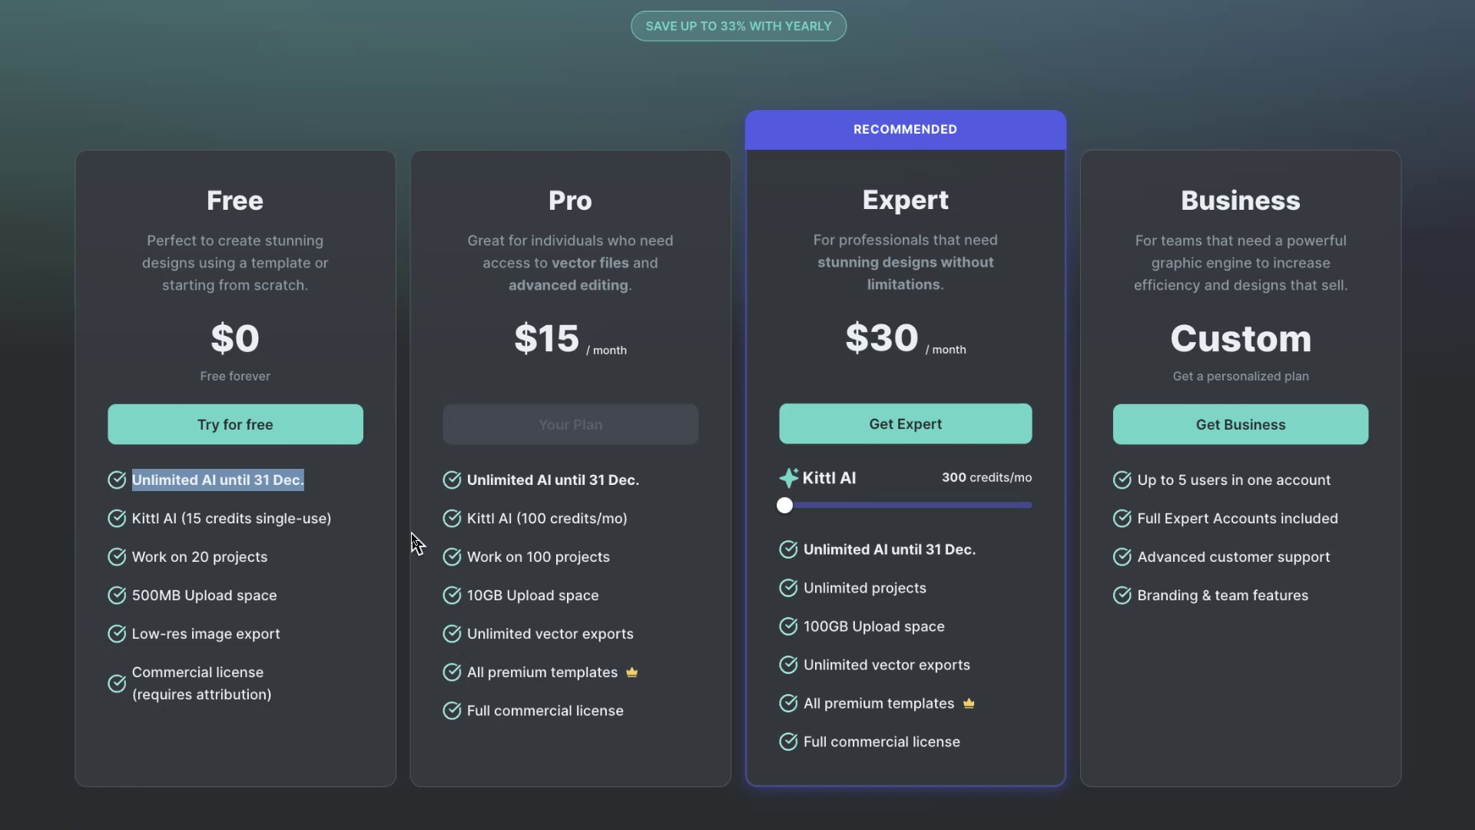
left_click(424, 509)
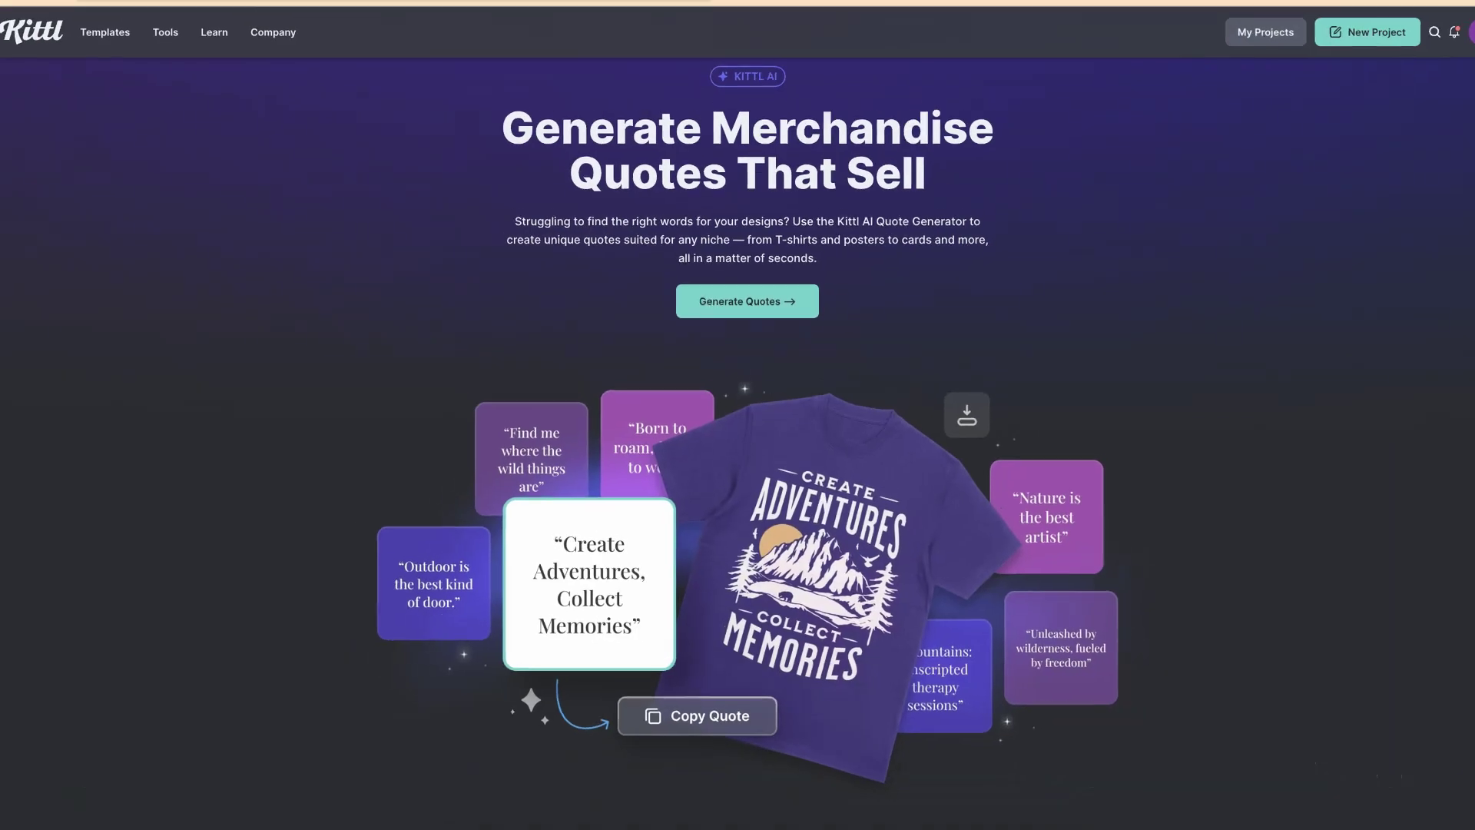
left_click(88, 746)
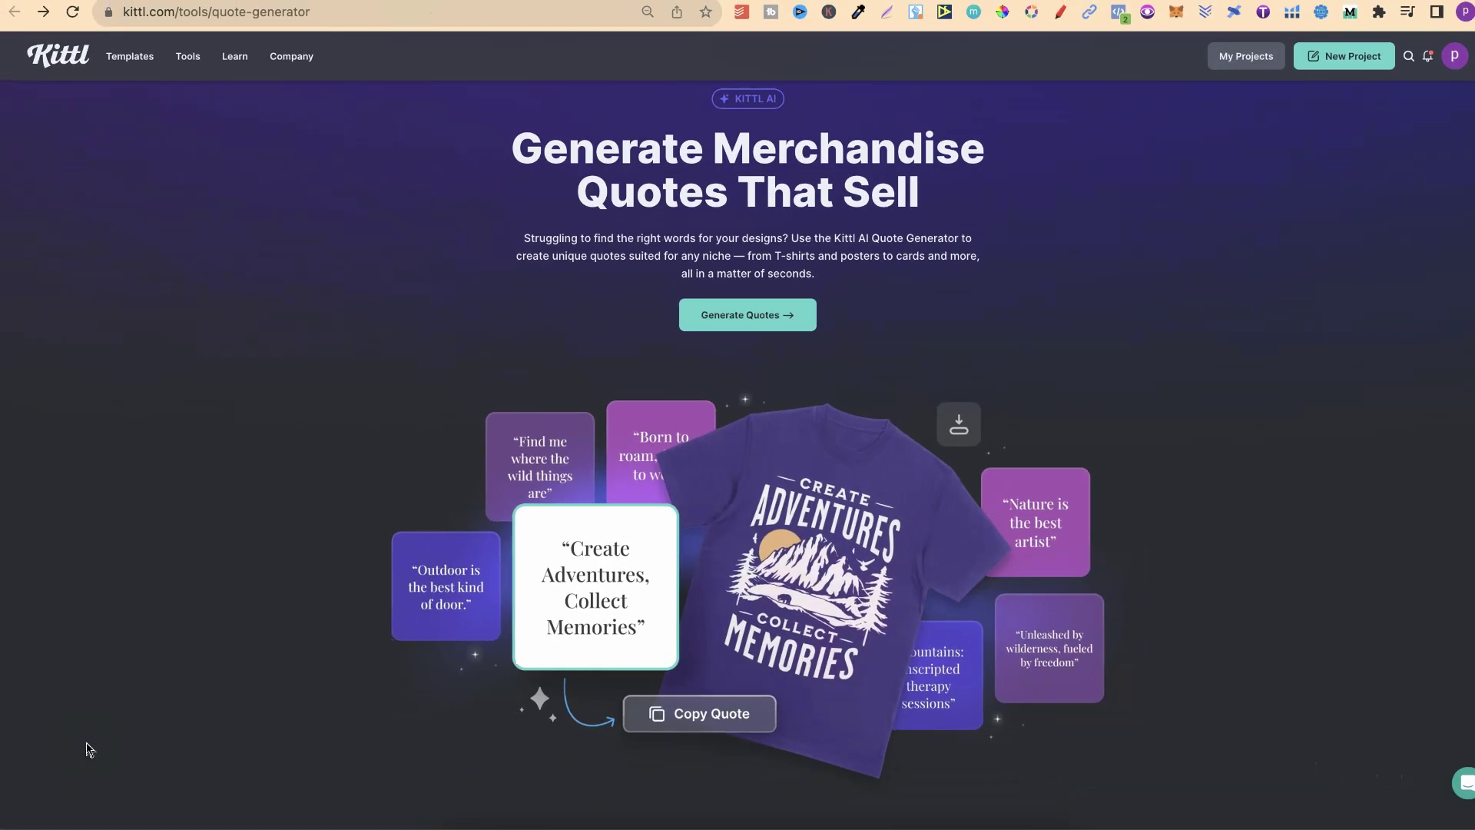
left_click(89, 746)
left_click(670, 259)
Step: Highlight the 'Pick a mood and length' step, third step and Boost Your Sales headings
scroll(1192, 596, "down", 9)
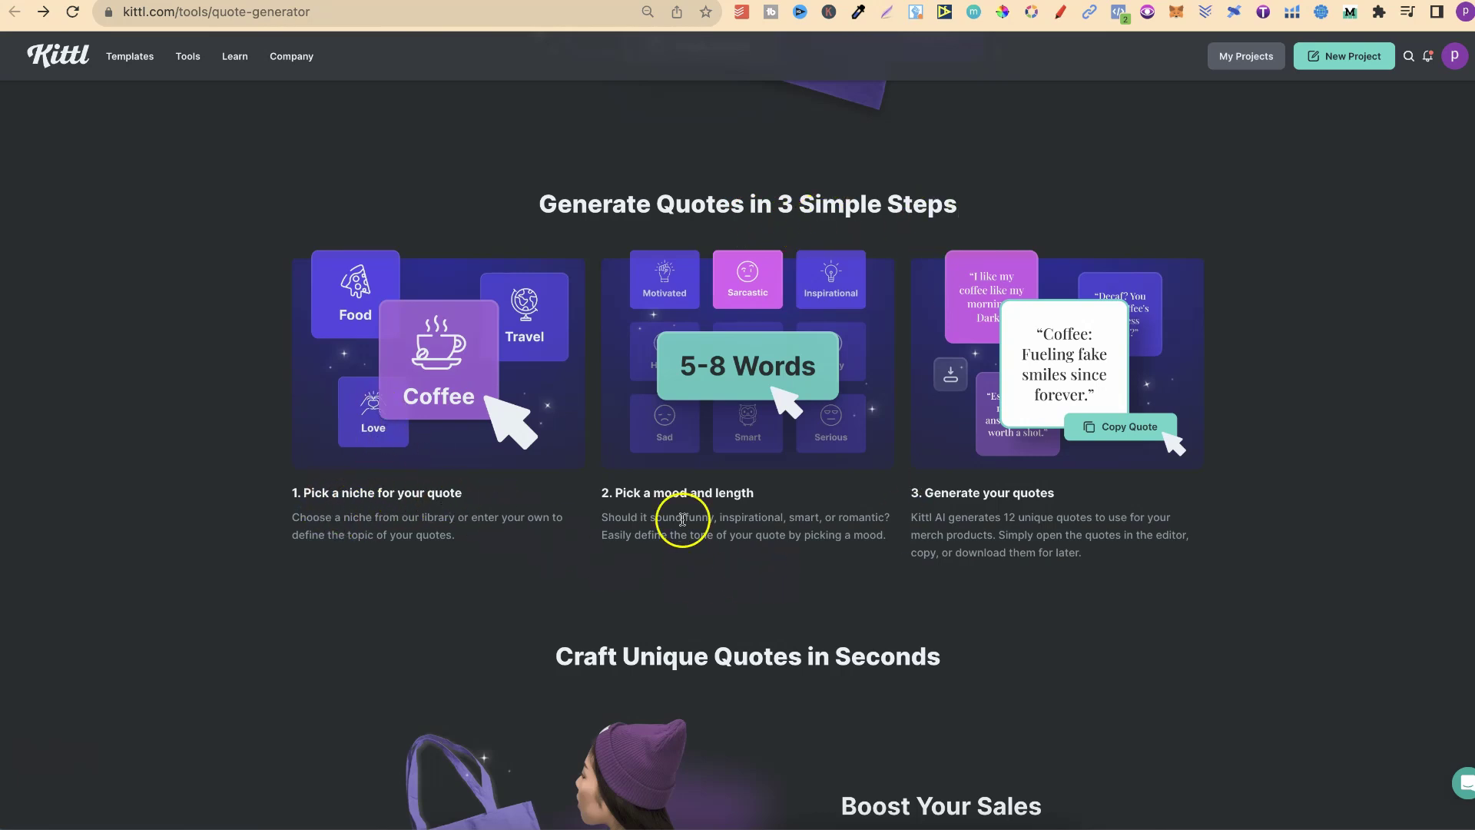
left_click_drag(614, 489, 780, 498)
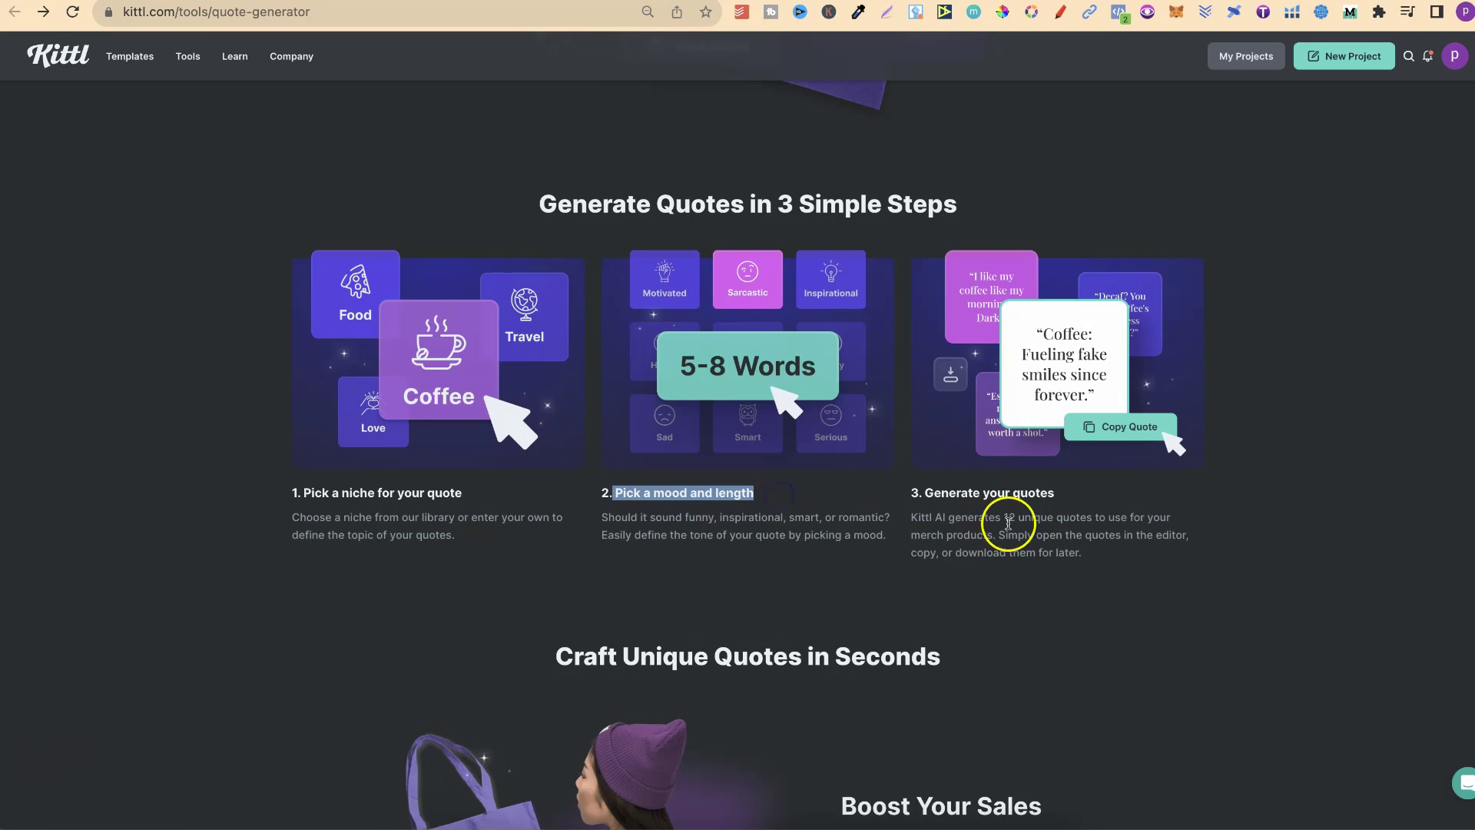
left_click_drag(918, 494, 1046, 498)
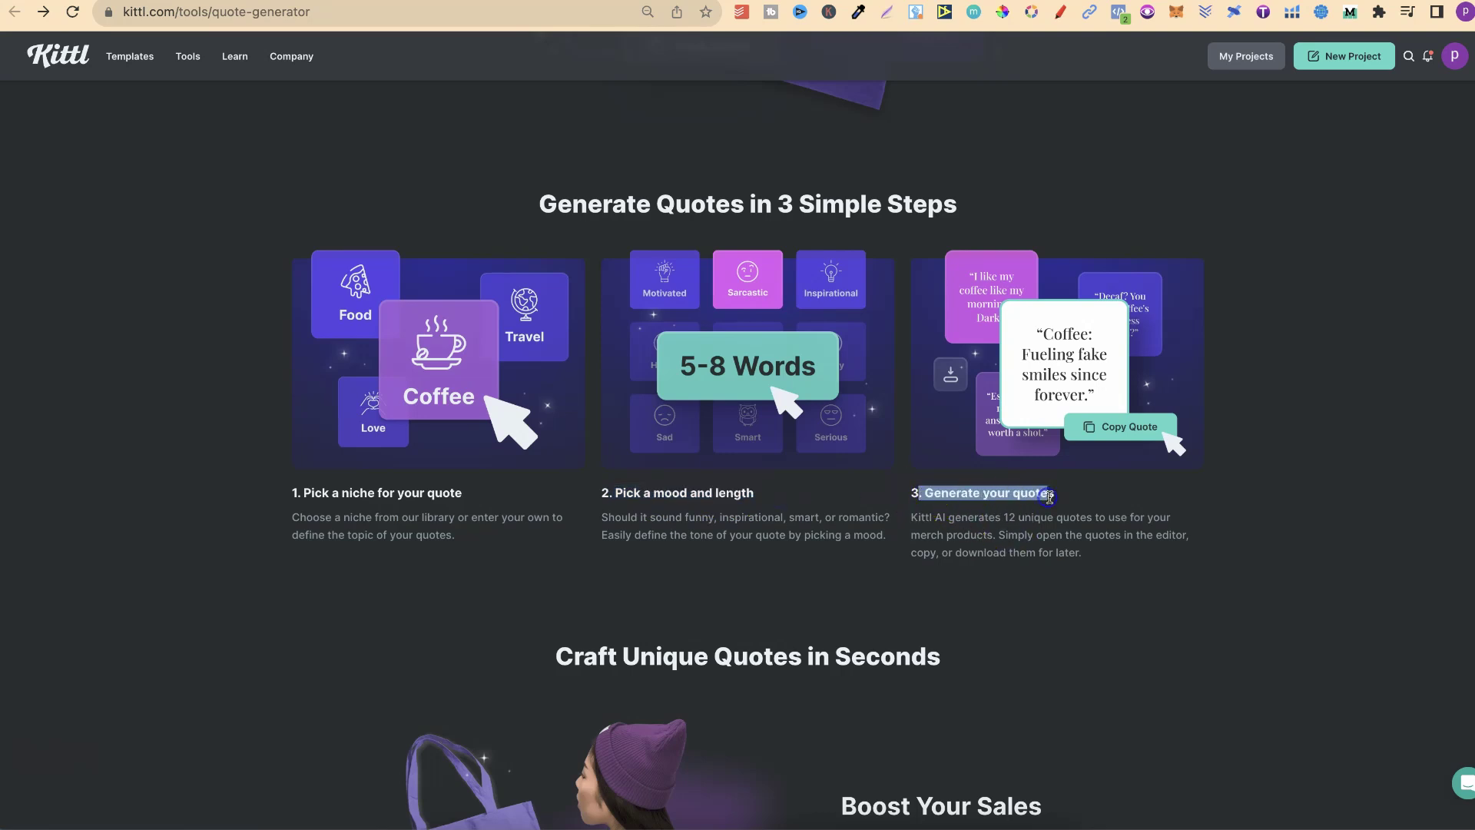
scroll(1245, 560, "down", 7)
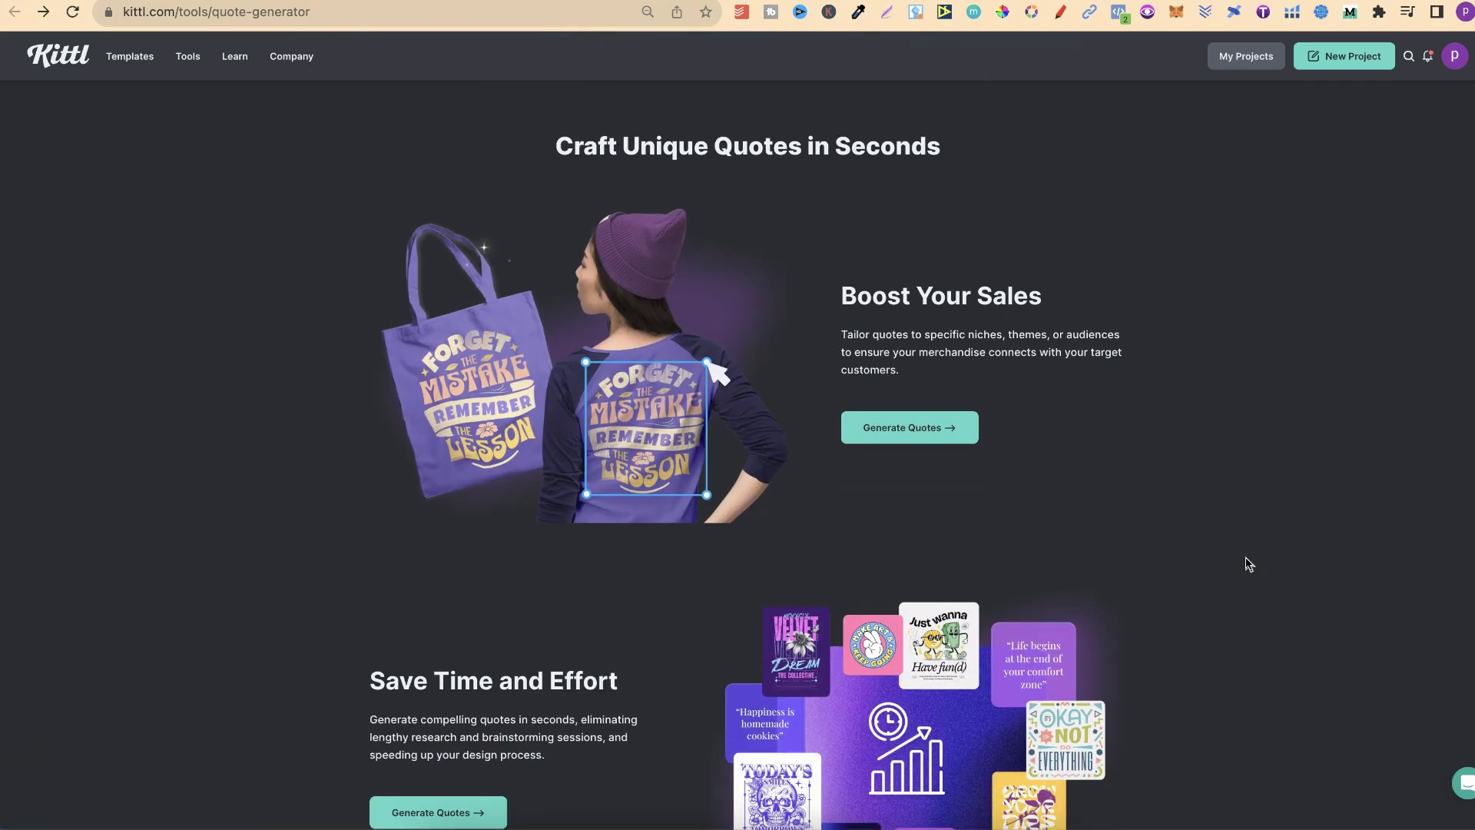
left_click_drag(840, 295, 1060, 296)
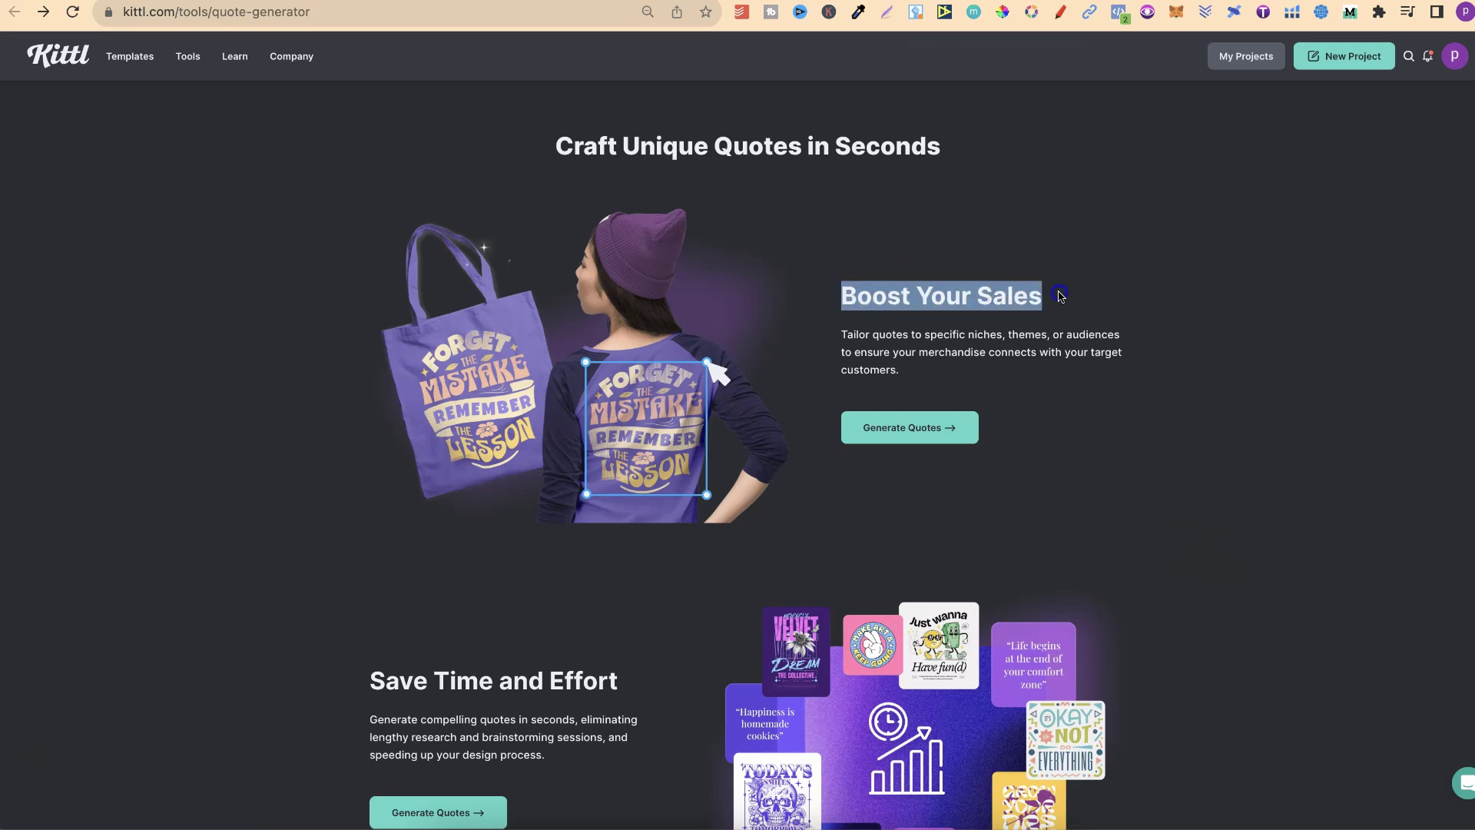
Step: Scroll down past the use cases and merch banner to the FAQ section
scroll(1142, 504, "down", 4)
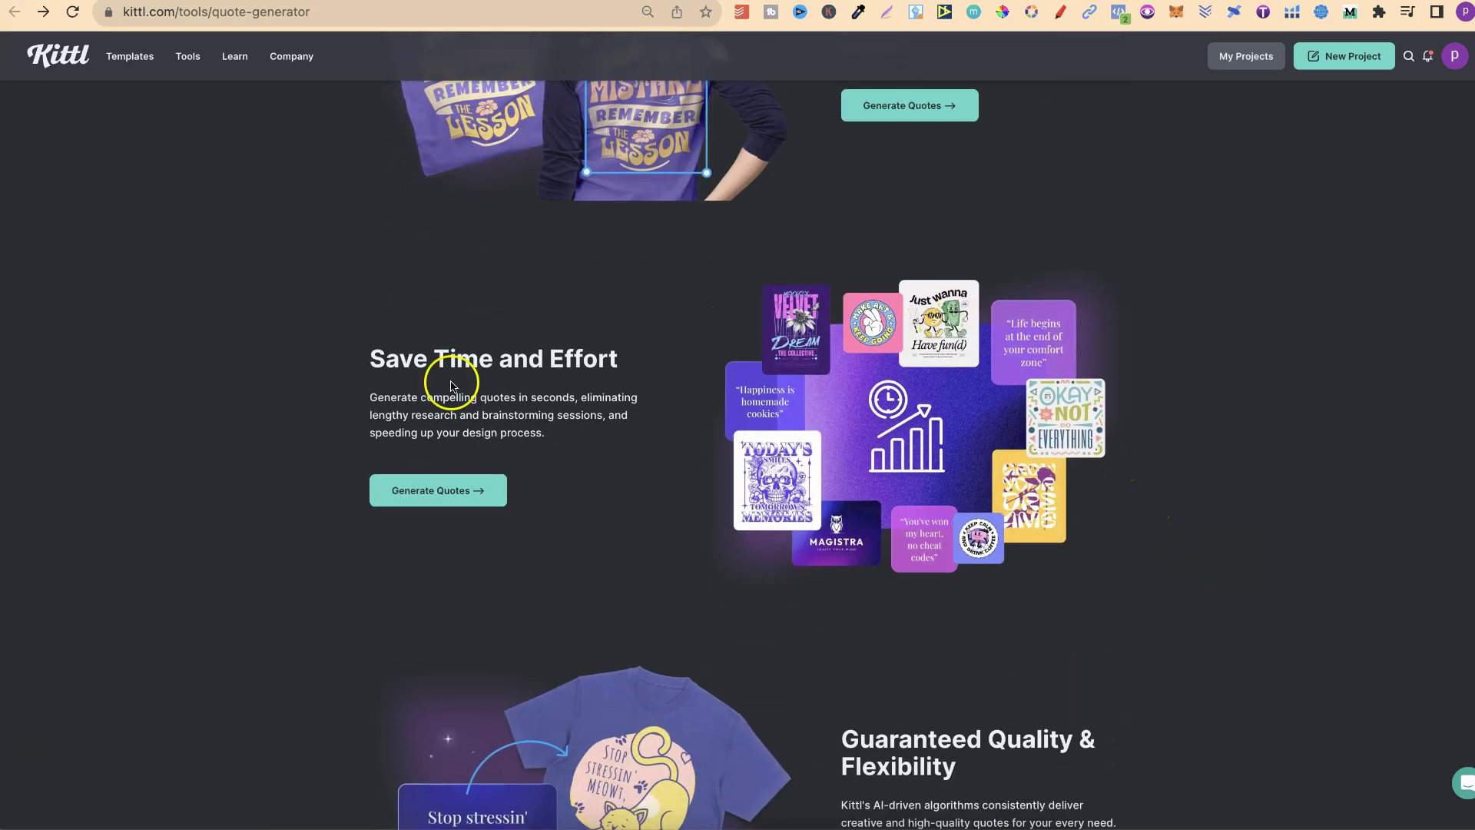
scroll(1196, 563, "down", 5)
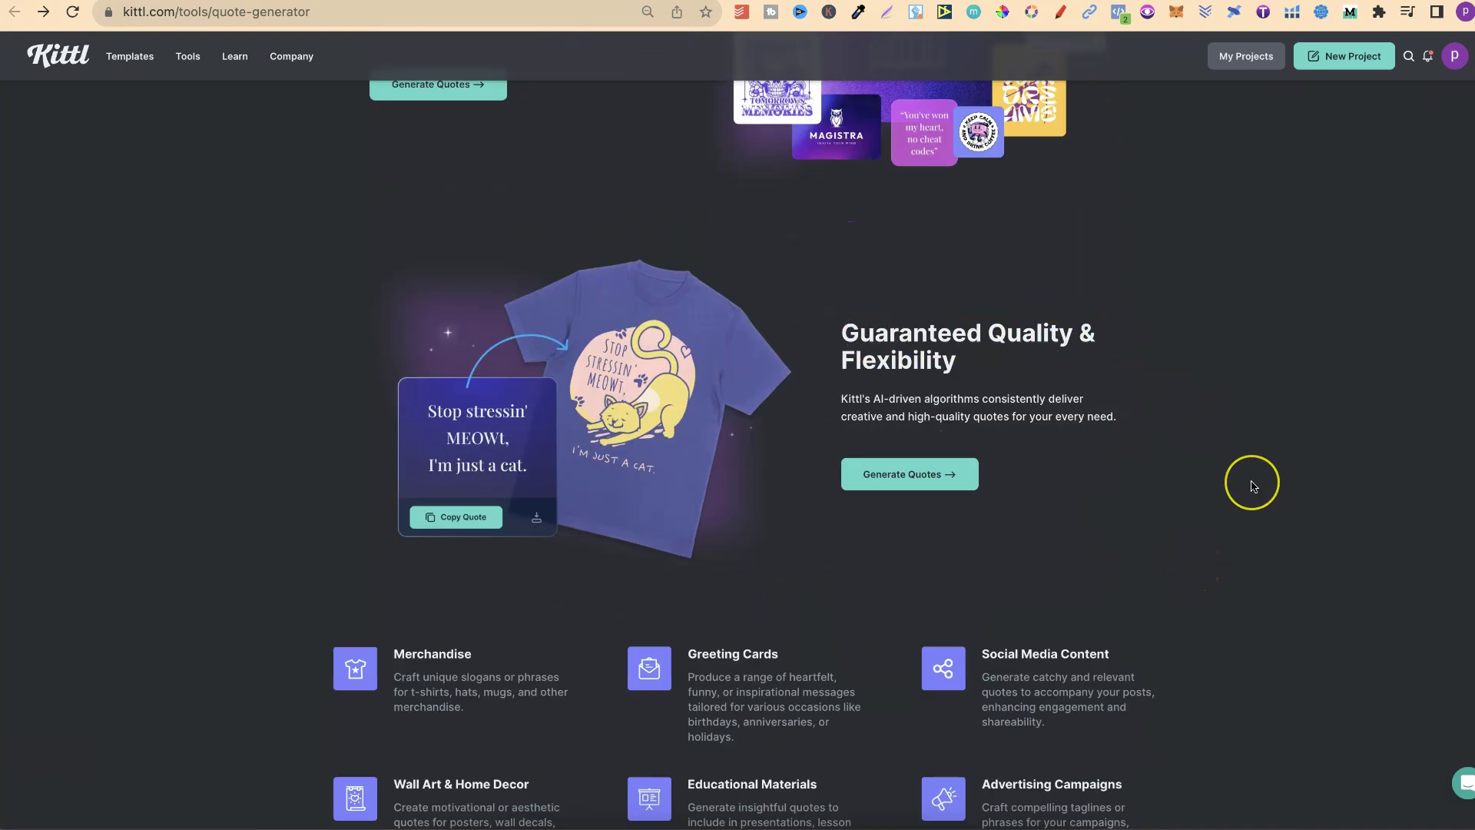
scroll(1253, 484, "down", 2)
scroll(1251, 484, "down", 1)
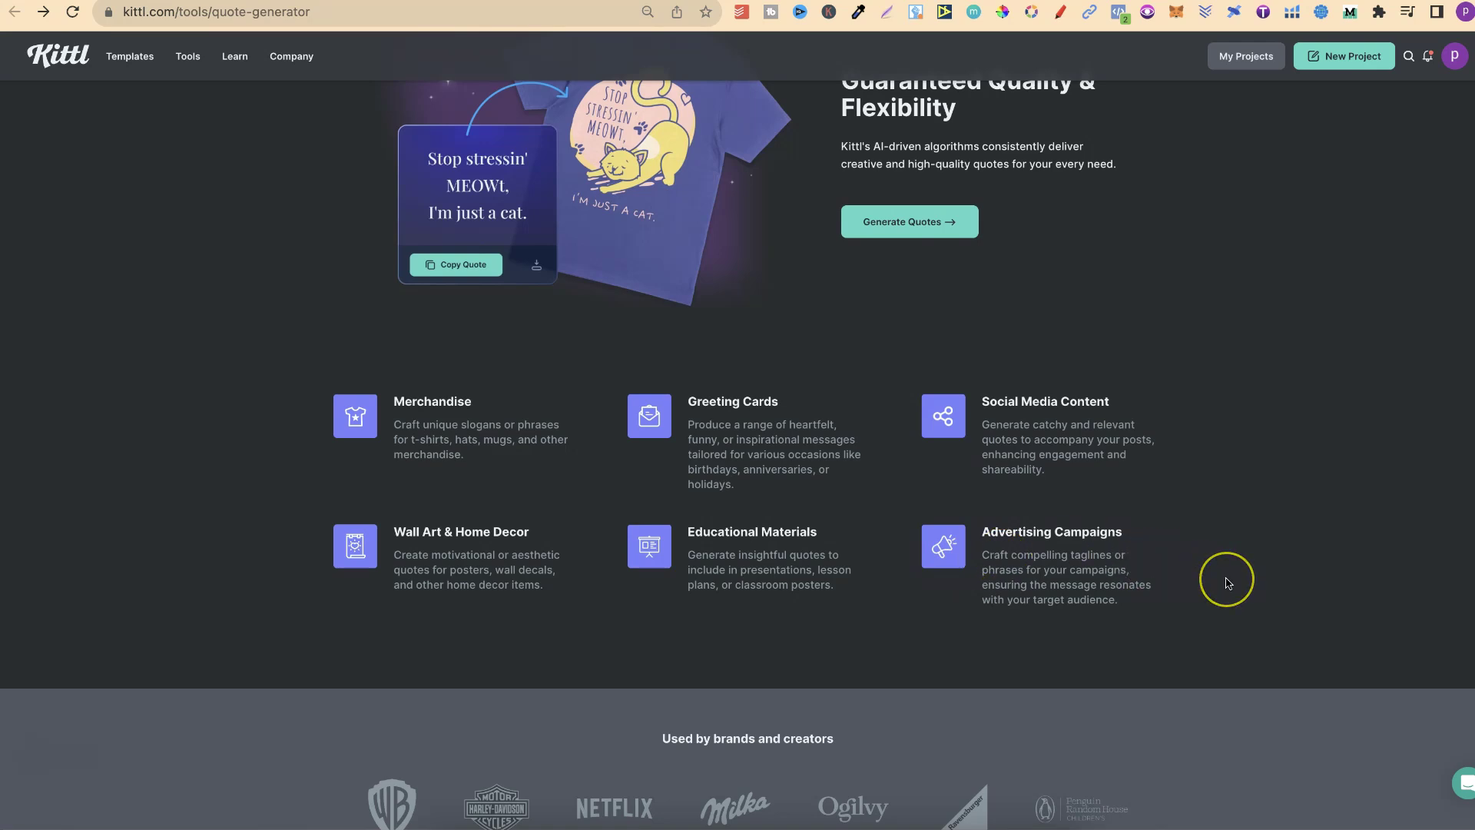
scroll(1227, 582, "down", 4)
scroll(1227, 581, "down", 5)
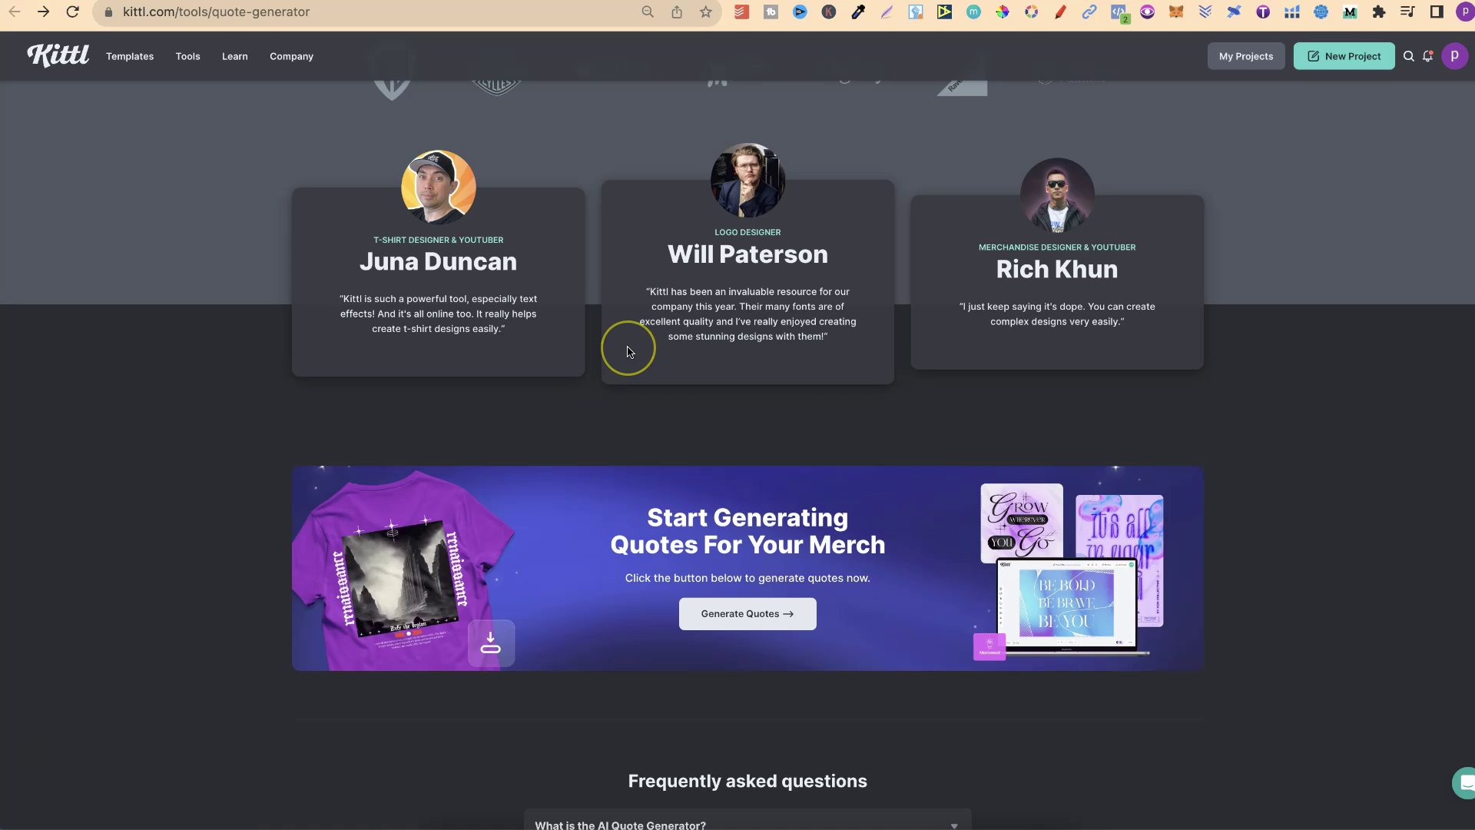
Step: Expand the FAQs on what the generator is, how it works and uniqueness, highlighting the uniqueness answer
scroll(1311, 504, "down", 7)
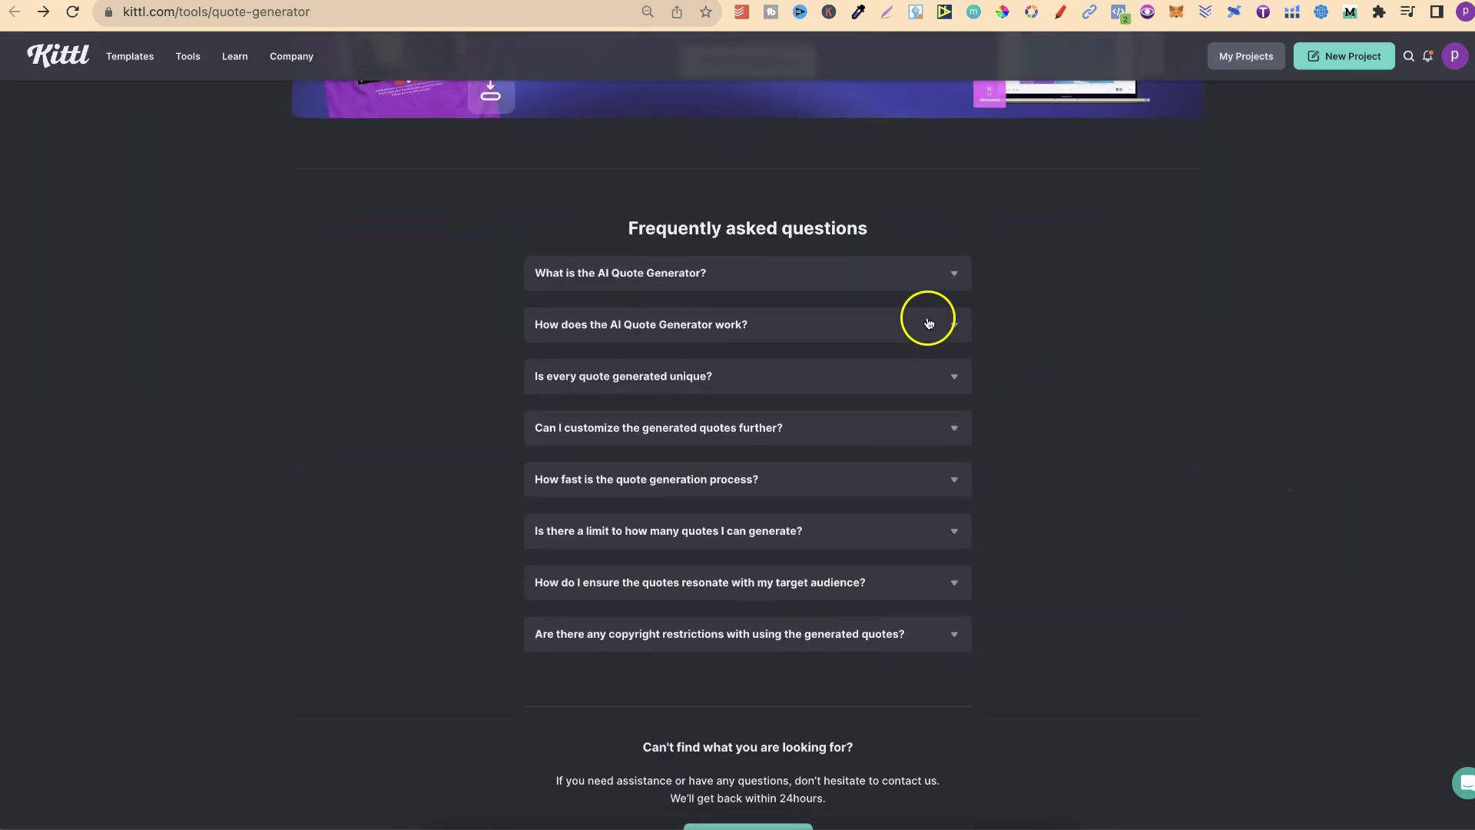
left_click(799, 277)
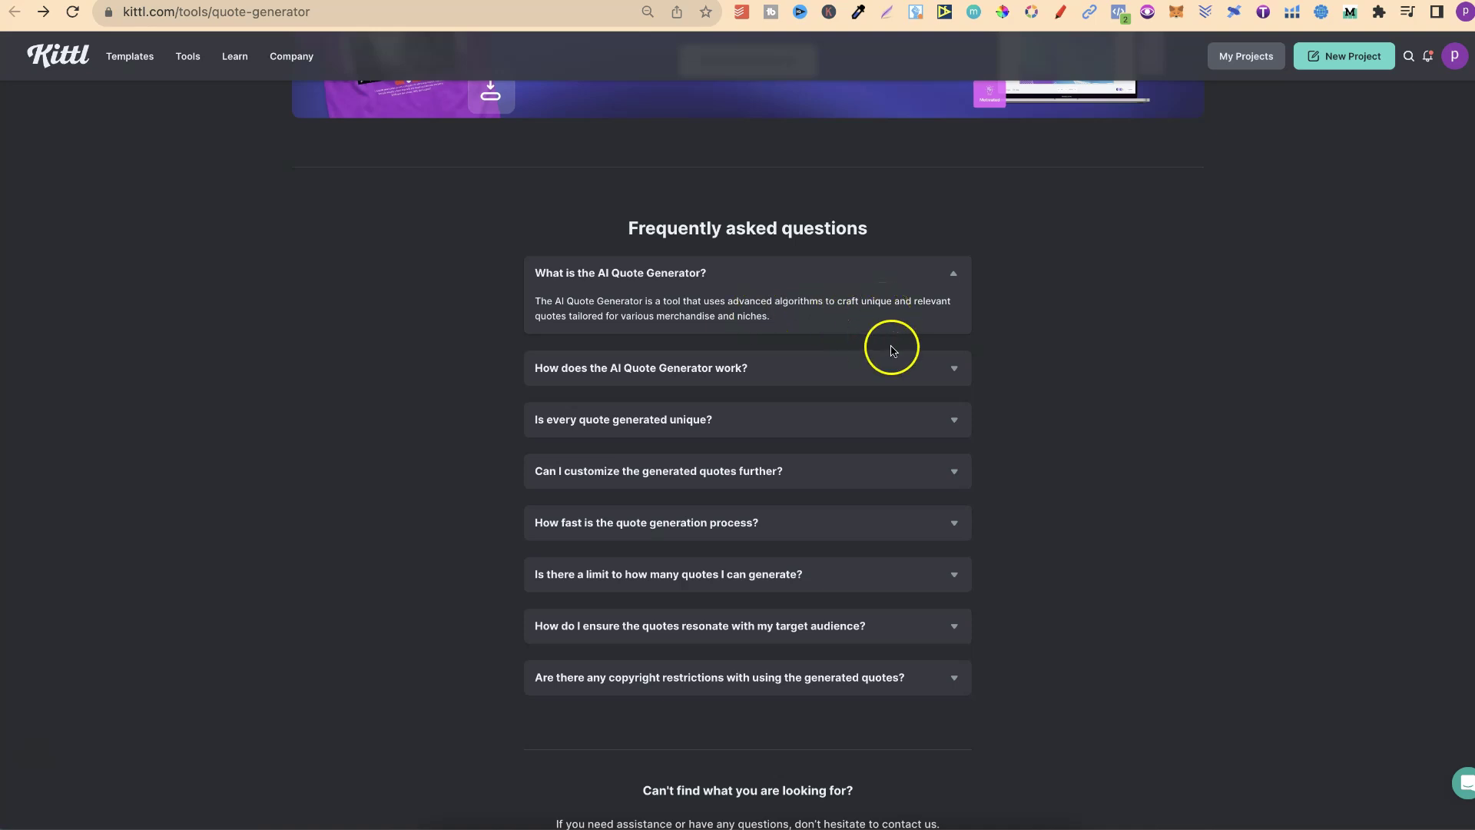
scroll(1081, 412, "down", 2)
left_click(771, 305)
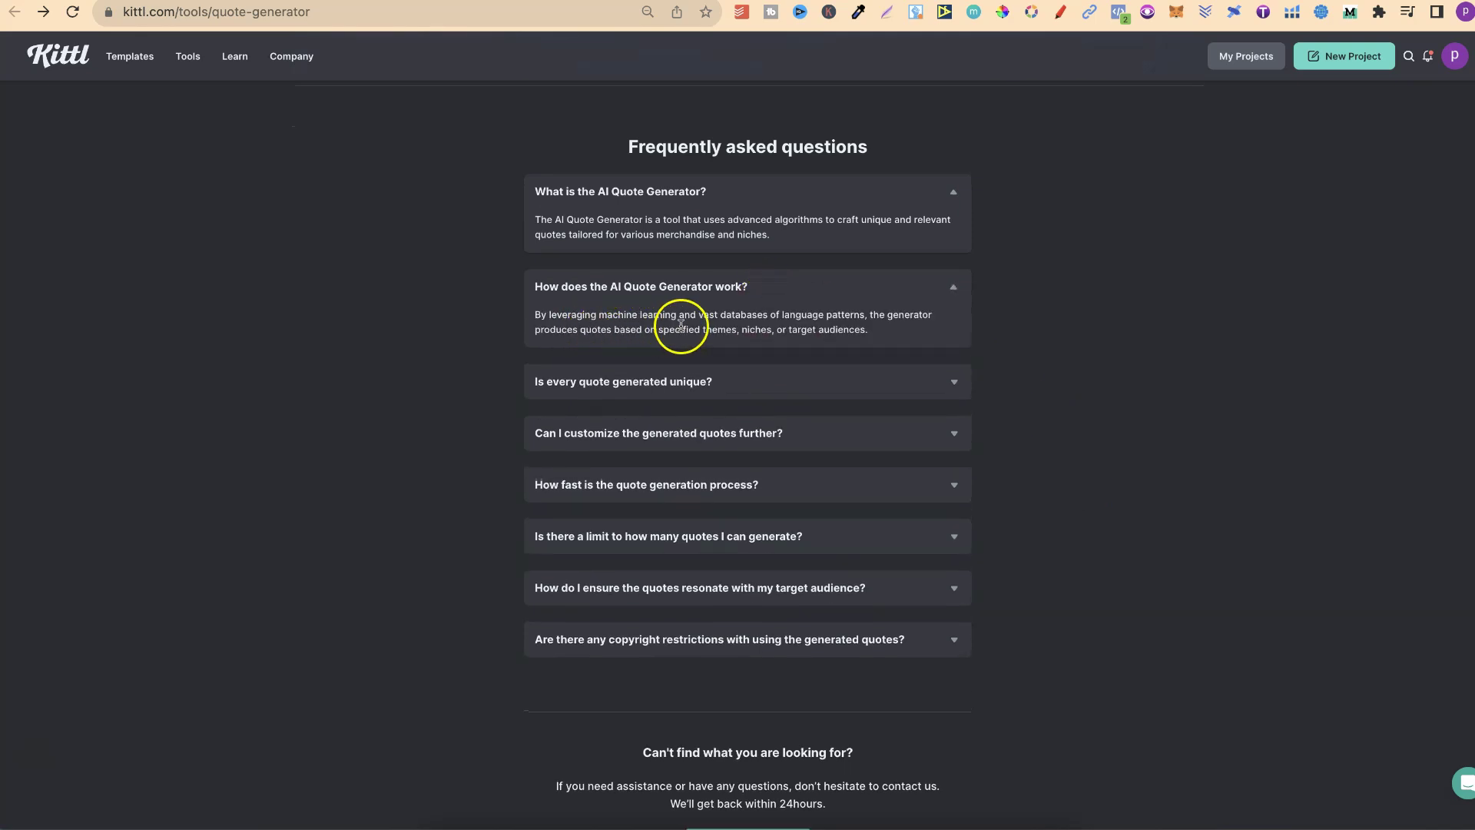
left_click(730, 384)
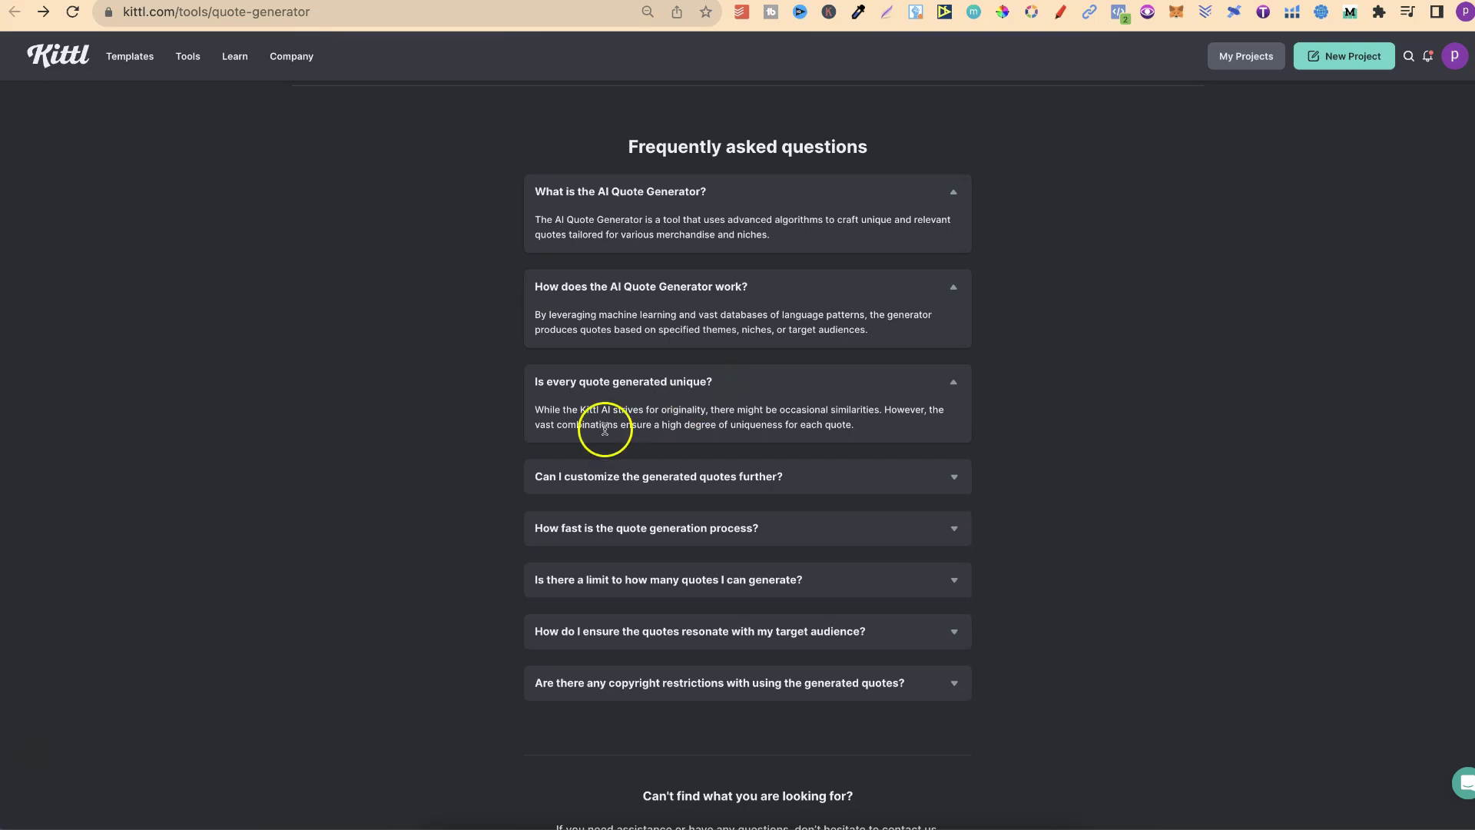
left_click_drag(543, 409, 707, 411)
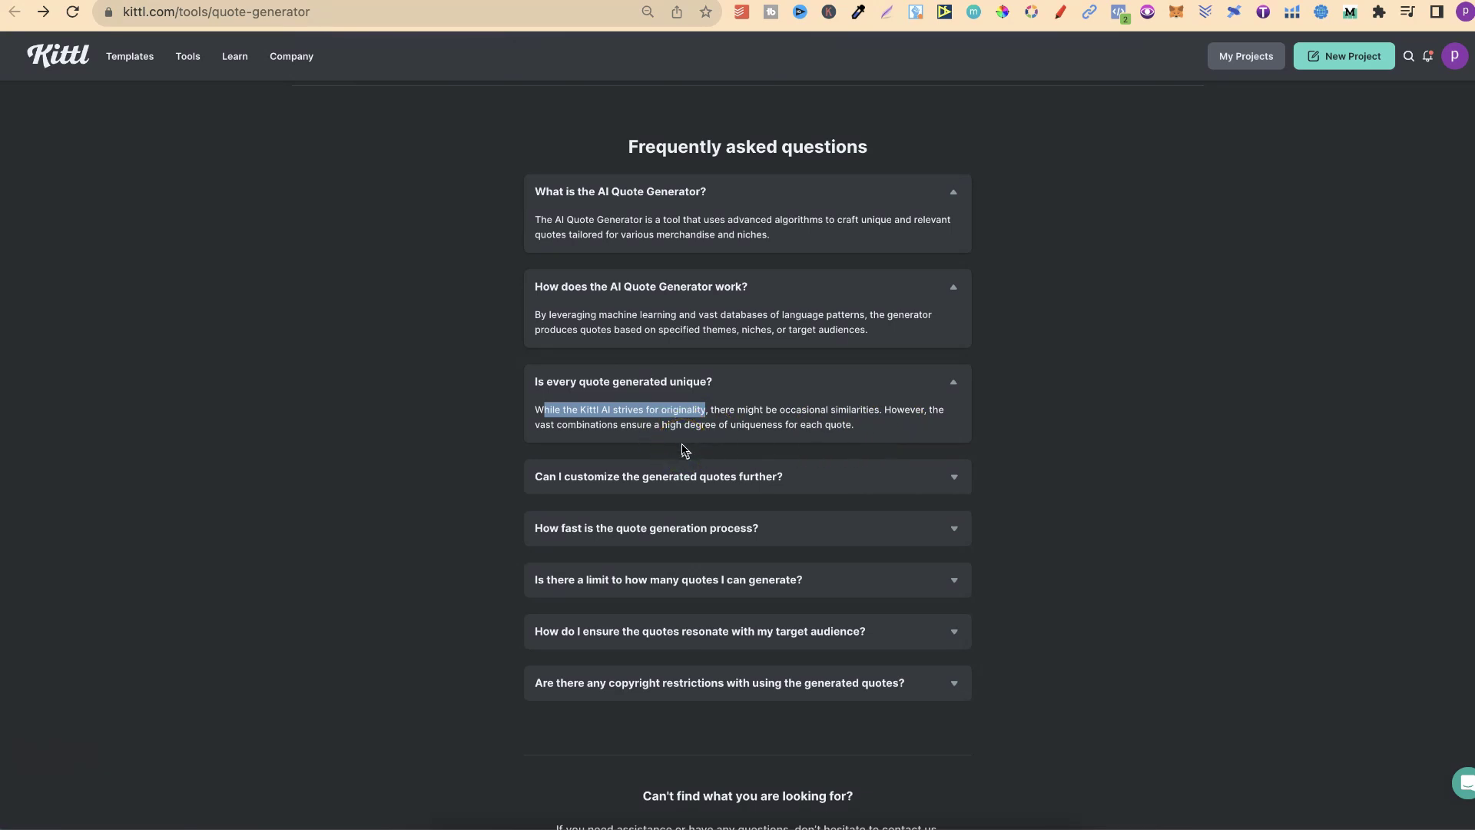
left_click_drag(729, 425, 858, 436)
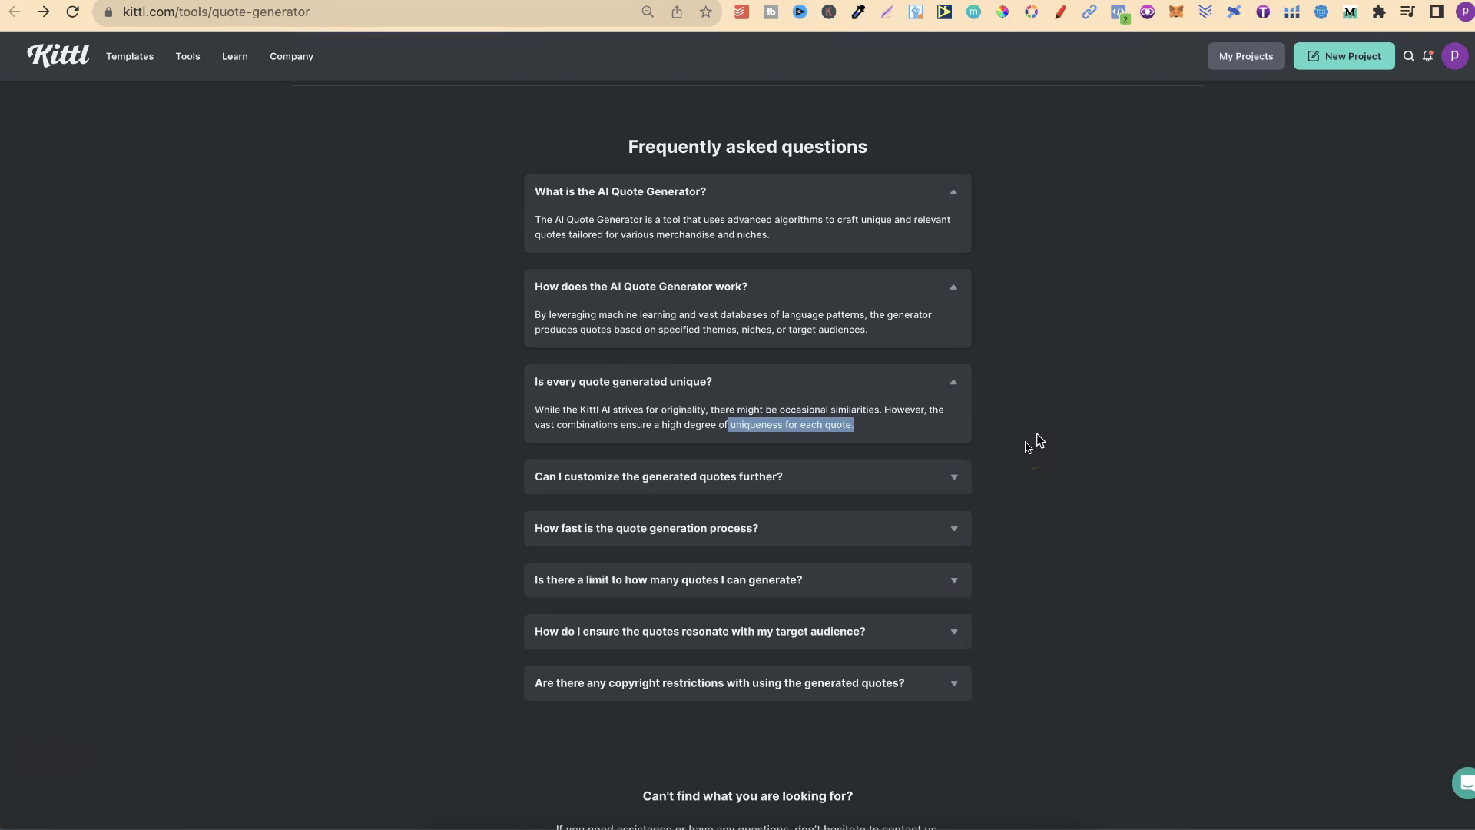
Step: Expand the customizing, speed and limits FAQs, highlighting the instantaneous claim and 1 credit per generation
left_click(755, 480)
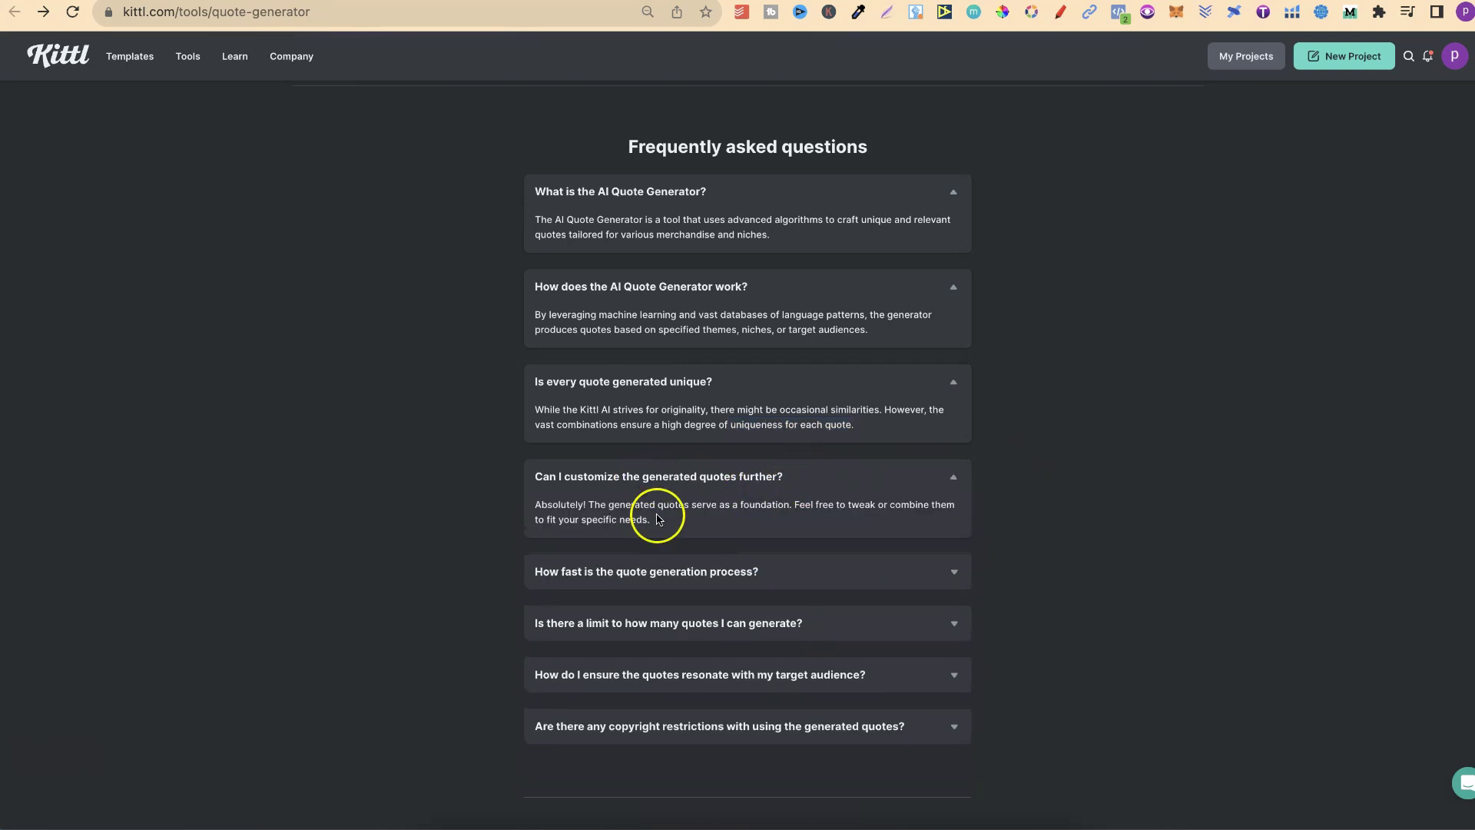
left_click(775, 580)
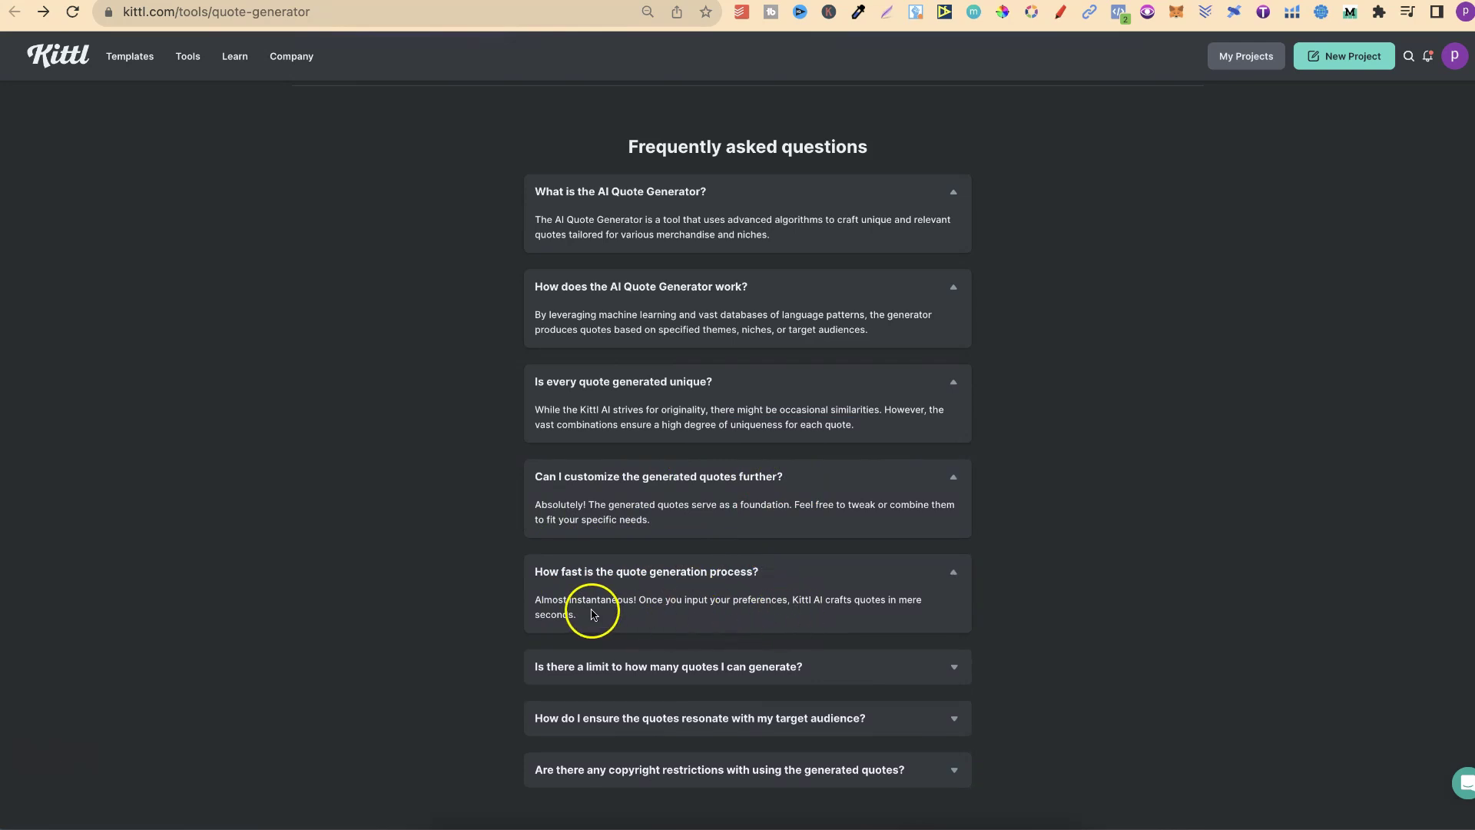
left_click_drag(566, 602, 655, 602)
scroll(670, 602, "down", 3)
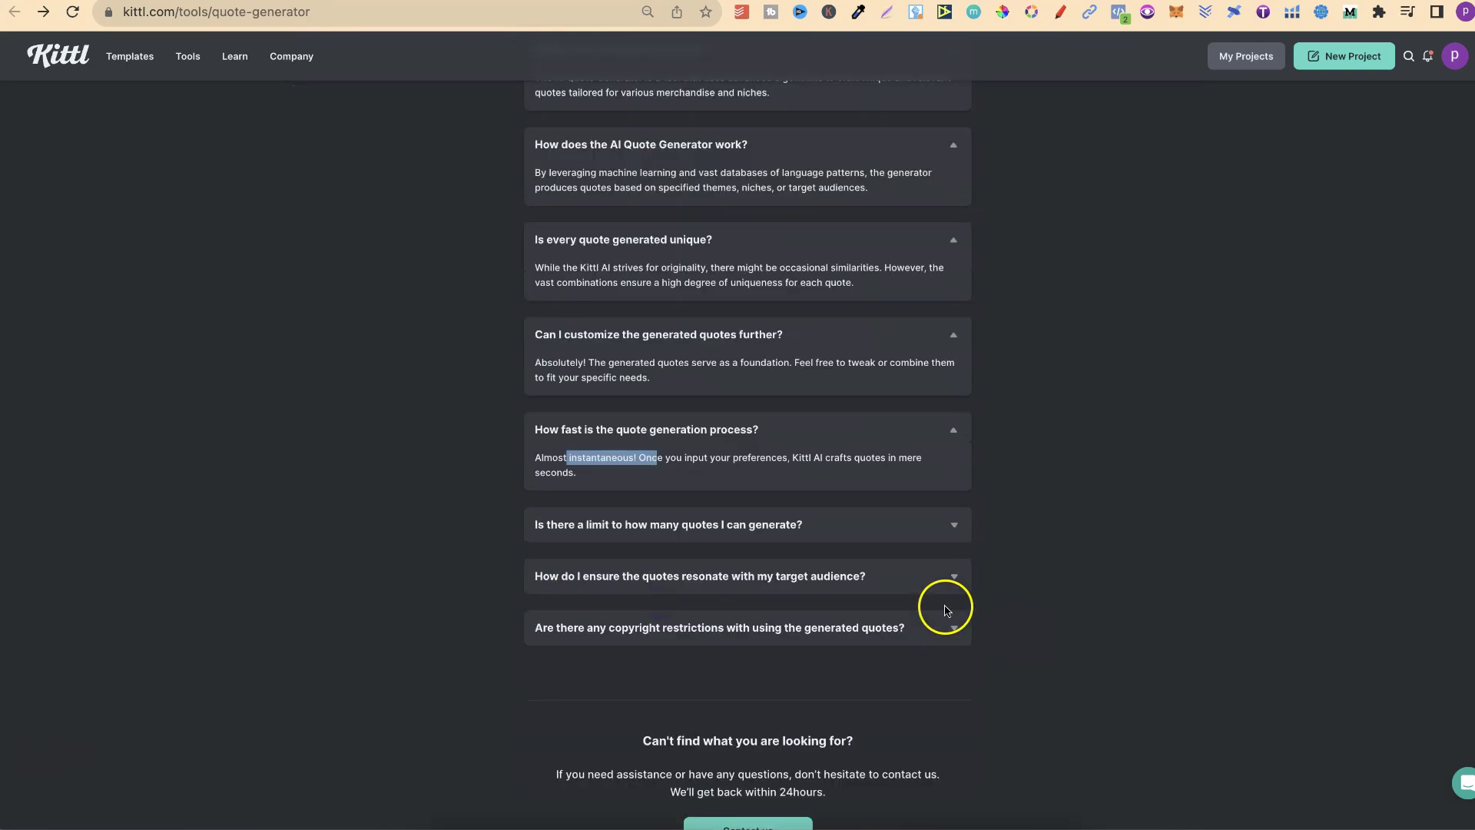
left_click(783, 531)
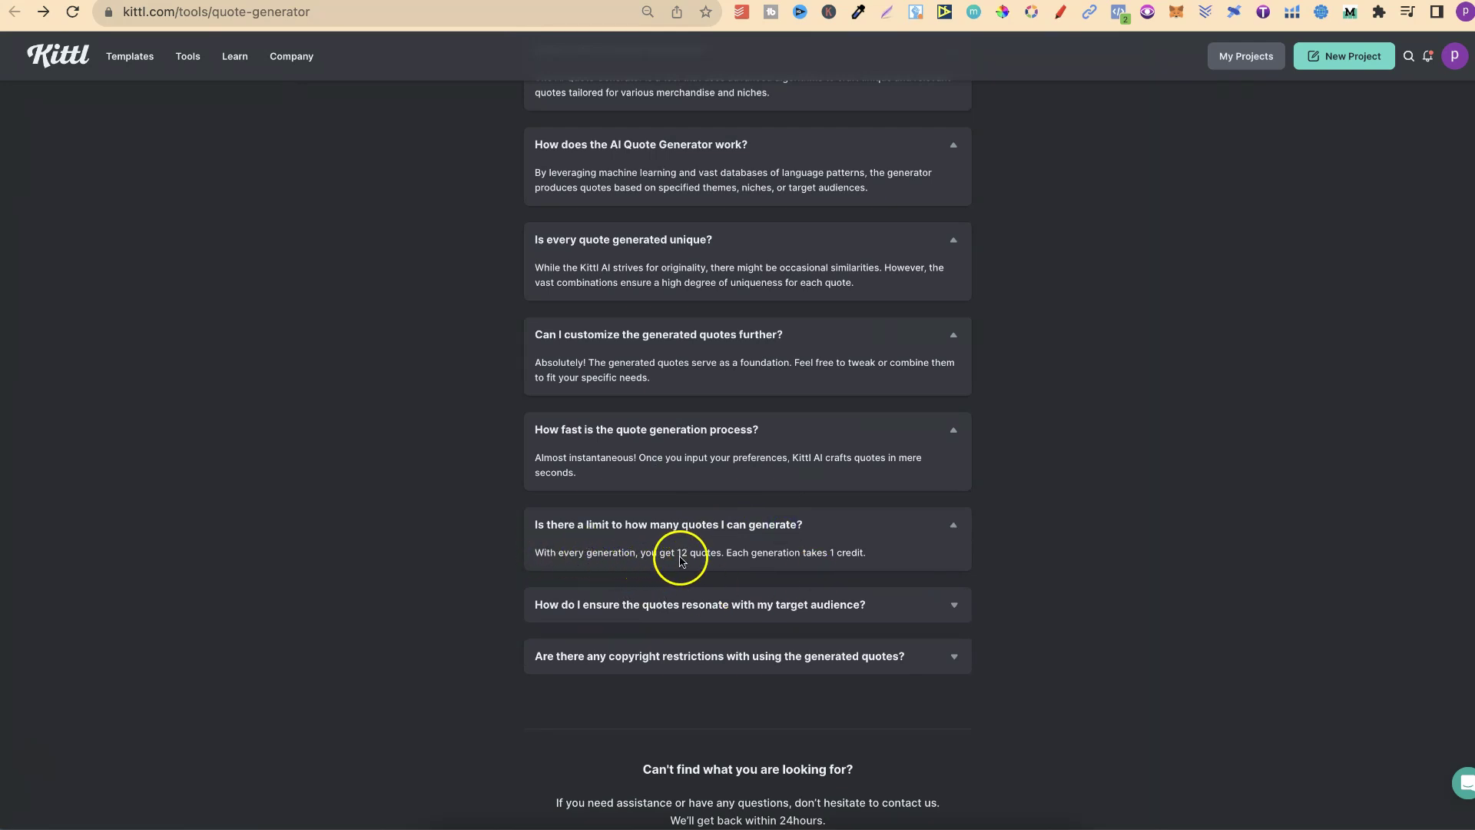
left_click_drag(730, 553, 876, 557)
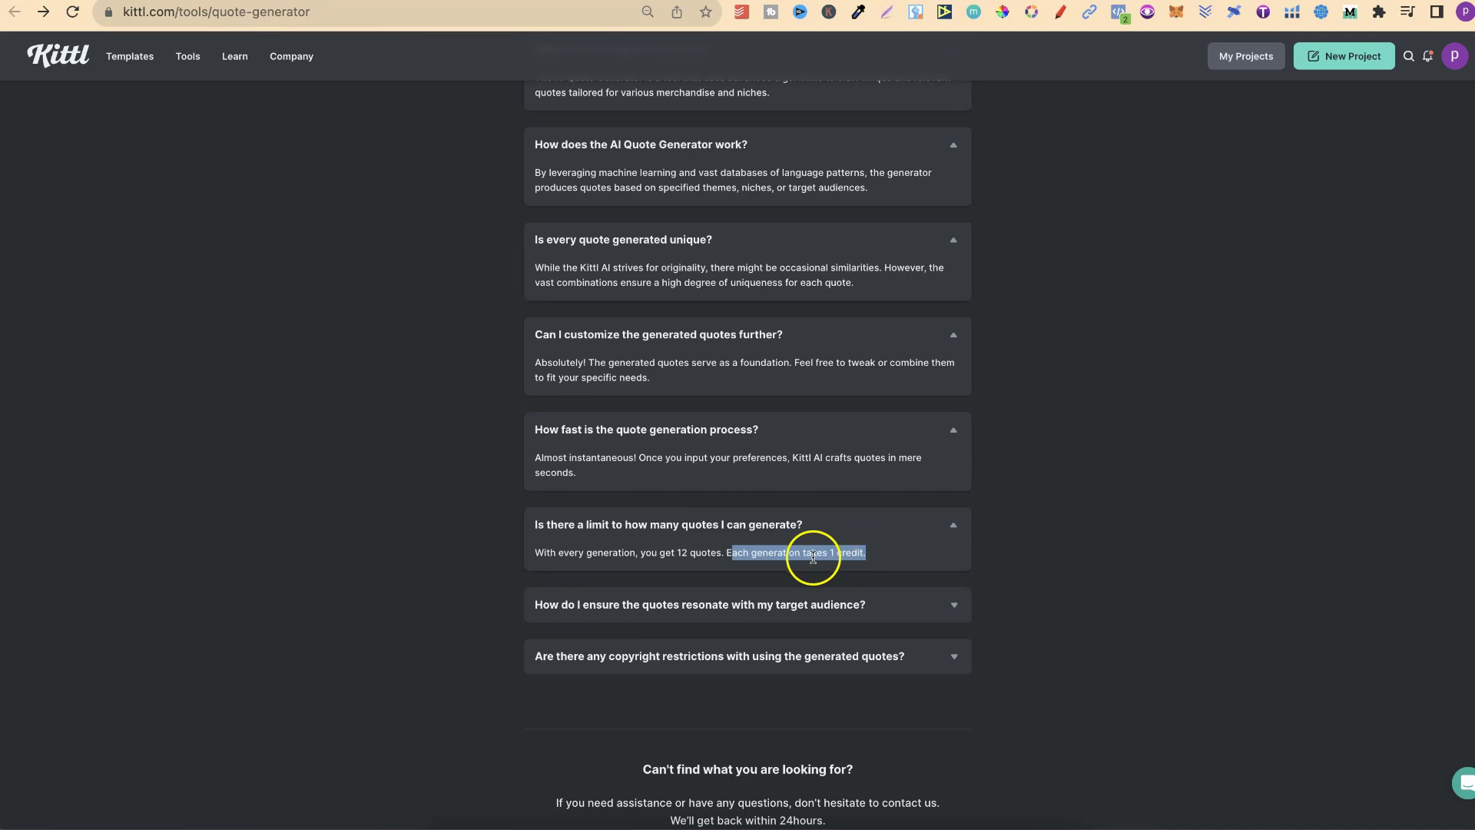
Step: Expand the target-audience and copyright FAQs, highlighting the 'specify niches' phrase
scroll(1061, 543, "down", 2)
left_click(796, 446)
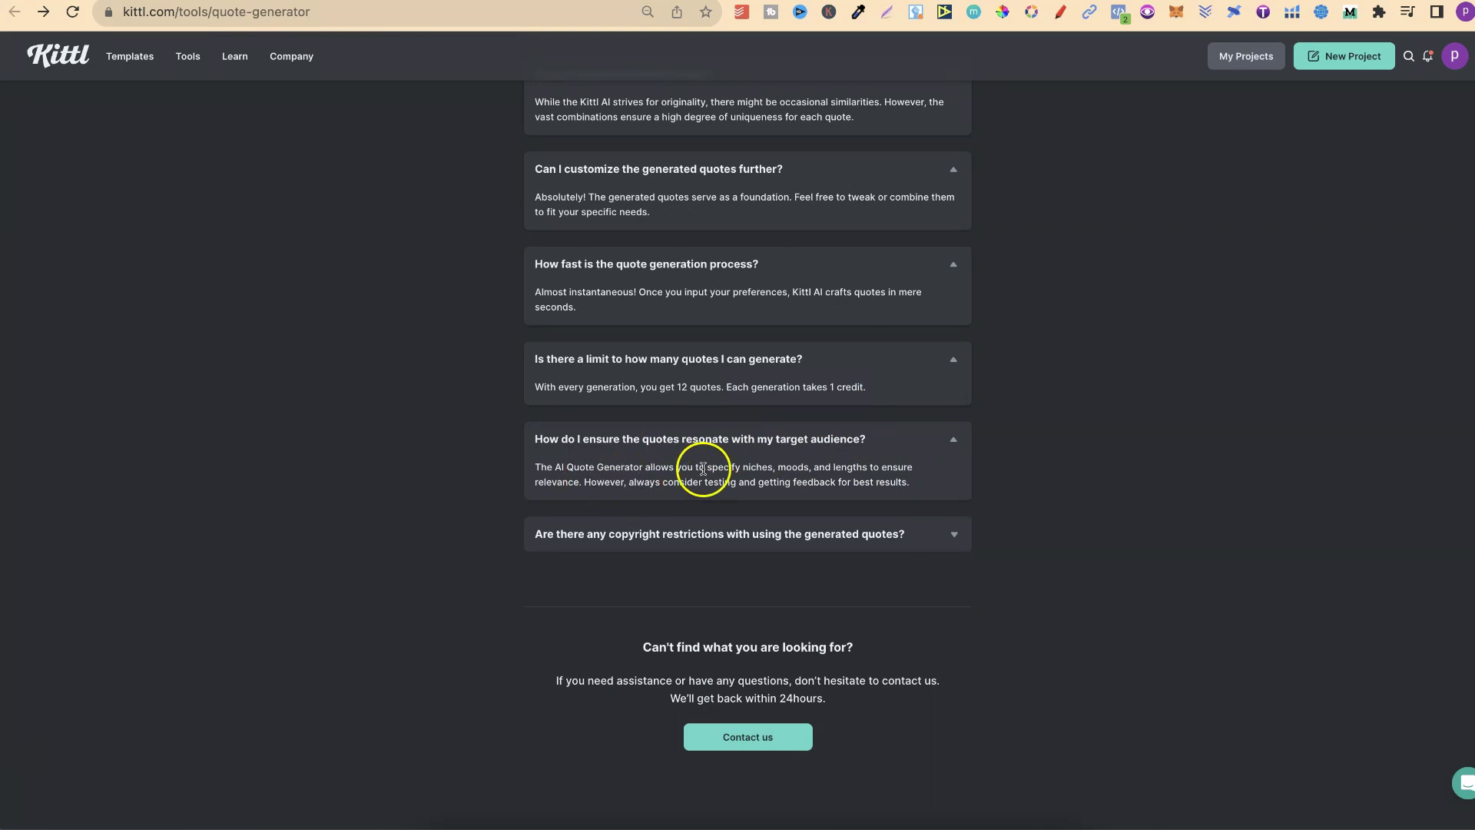
left_click_drag(711, 468, 767, 468)
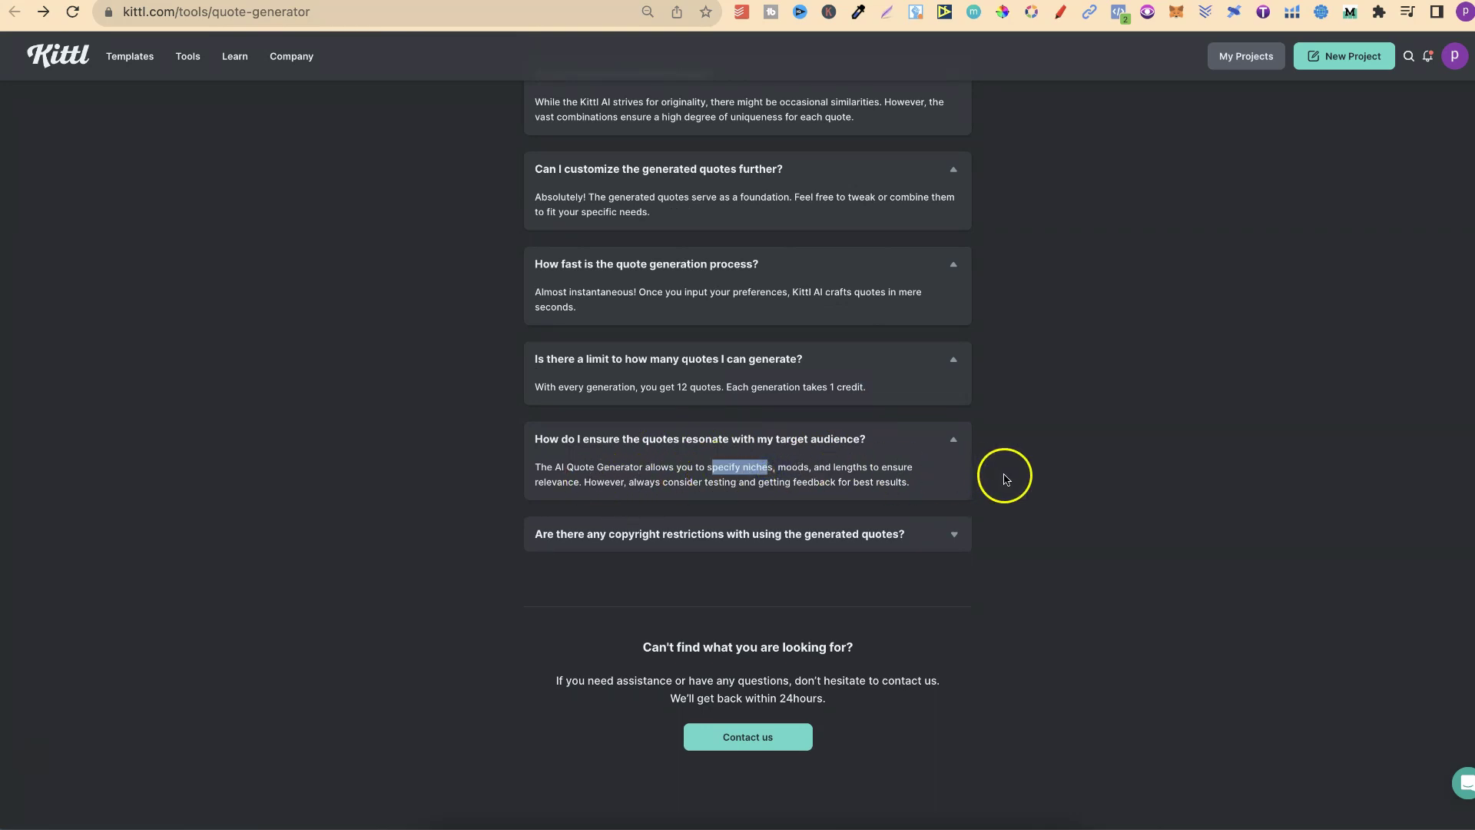
scroll(923, 461, "down", 2)
left_click(736, 424)
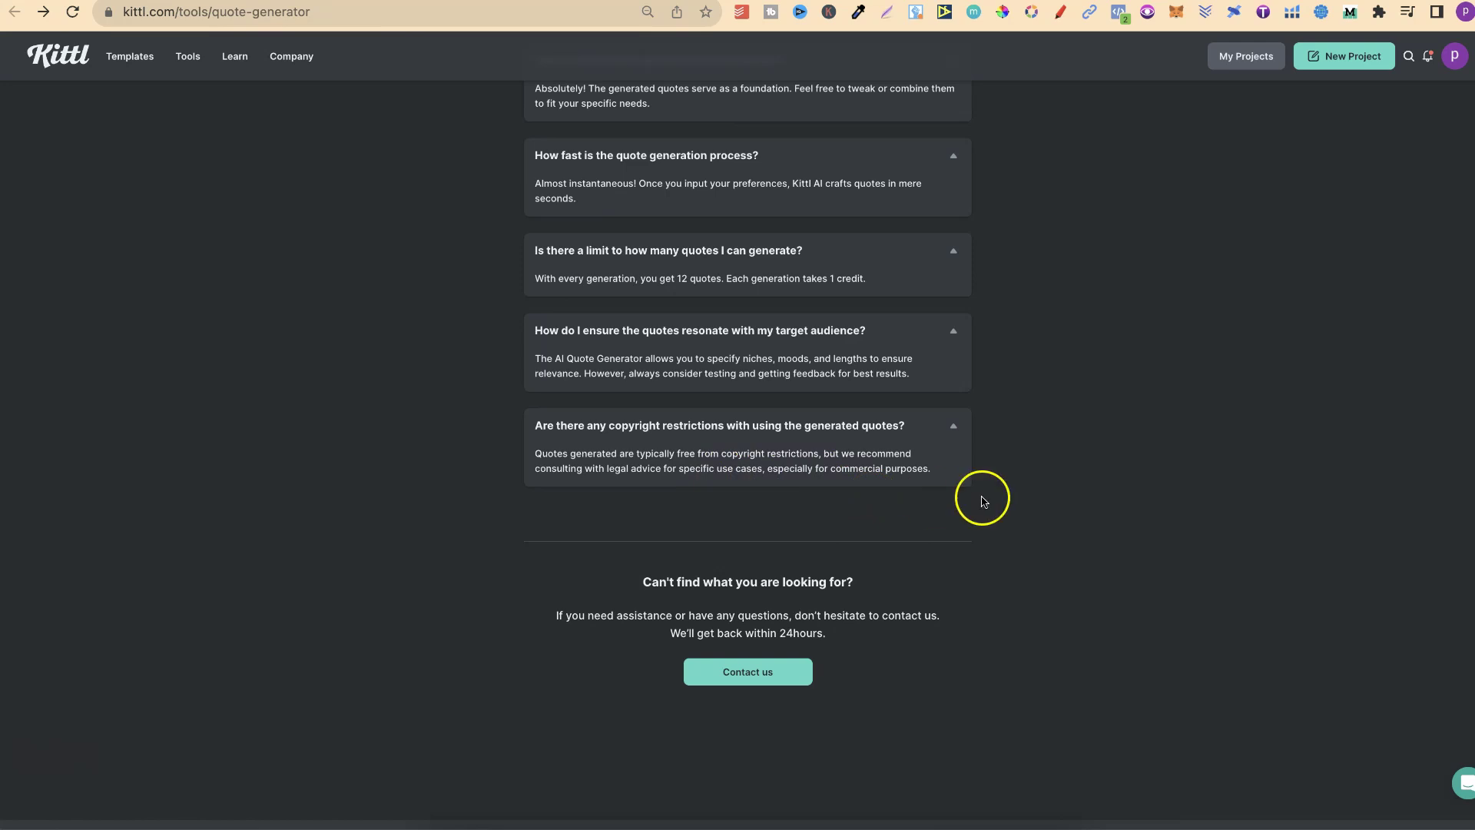
Step: Launch the quote generator and pick Cats as the niche, leaving the custom niche empty
scroll(1060, 508, "up", 10)
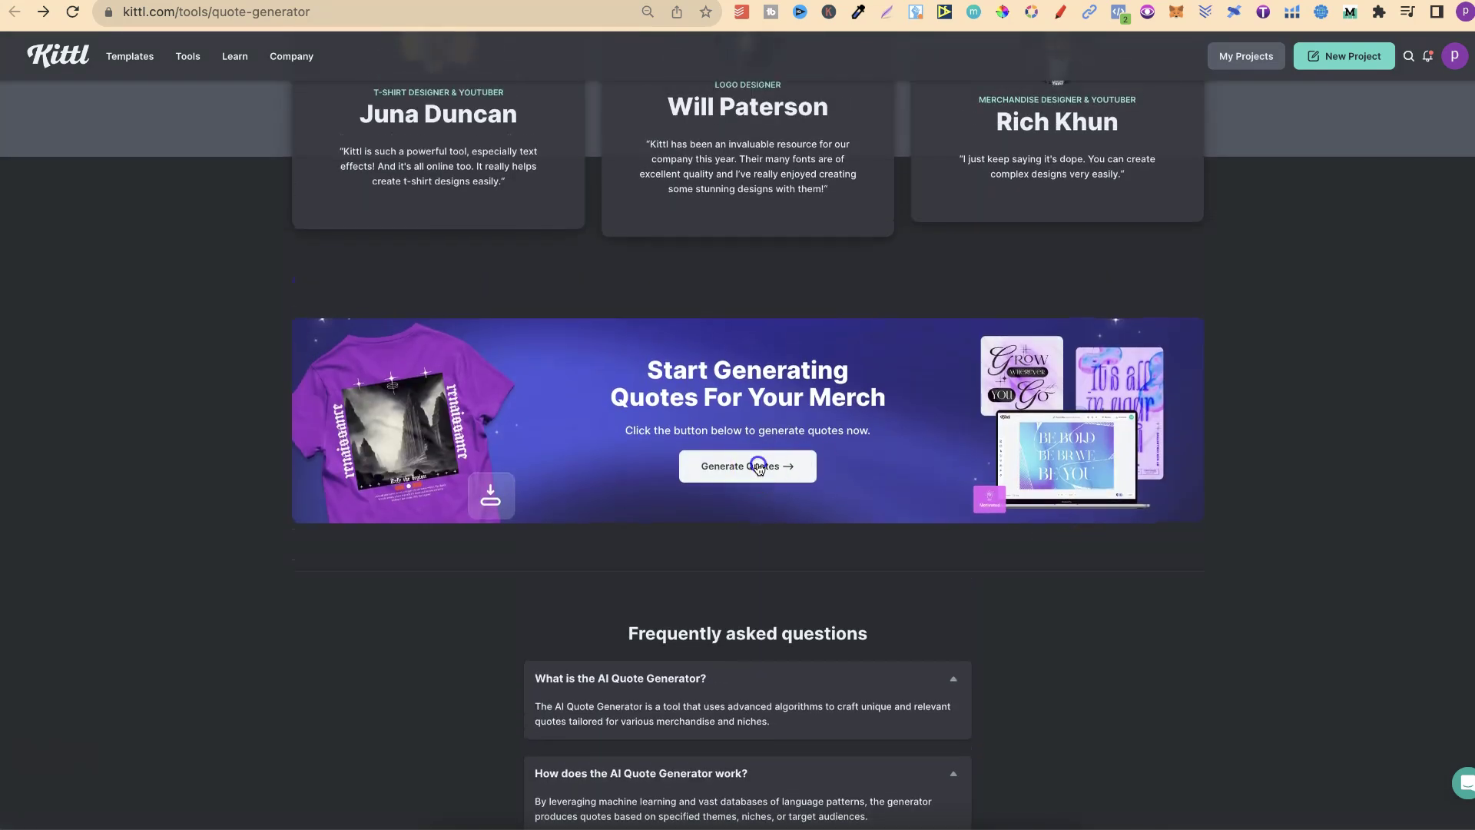
left_click(754, 466)
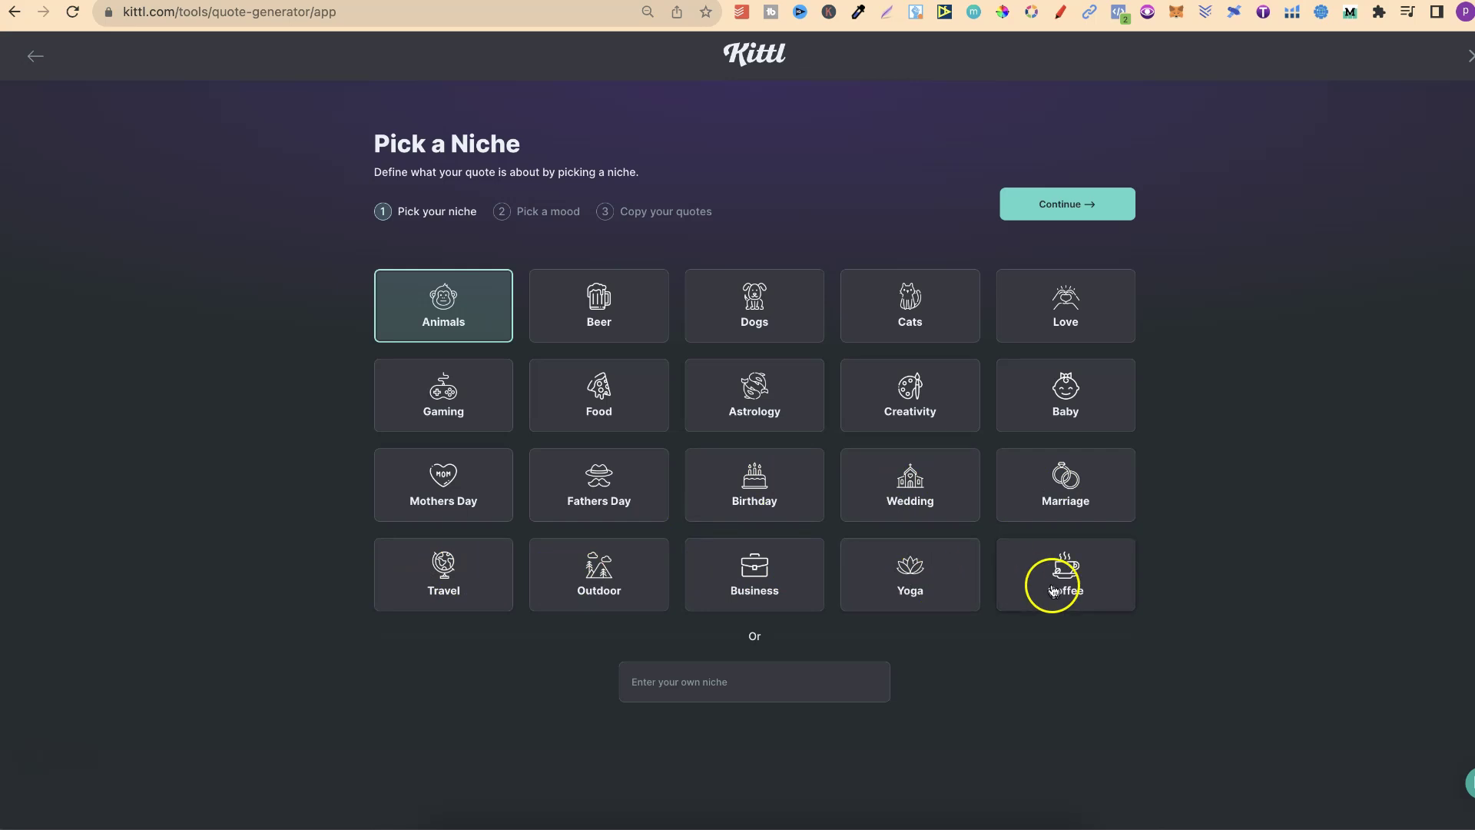
left_click(751, 679)
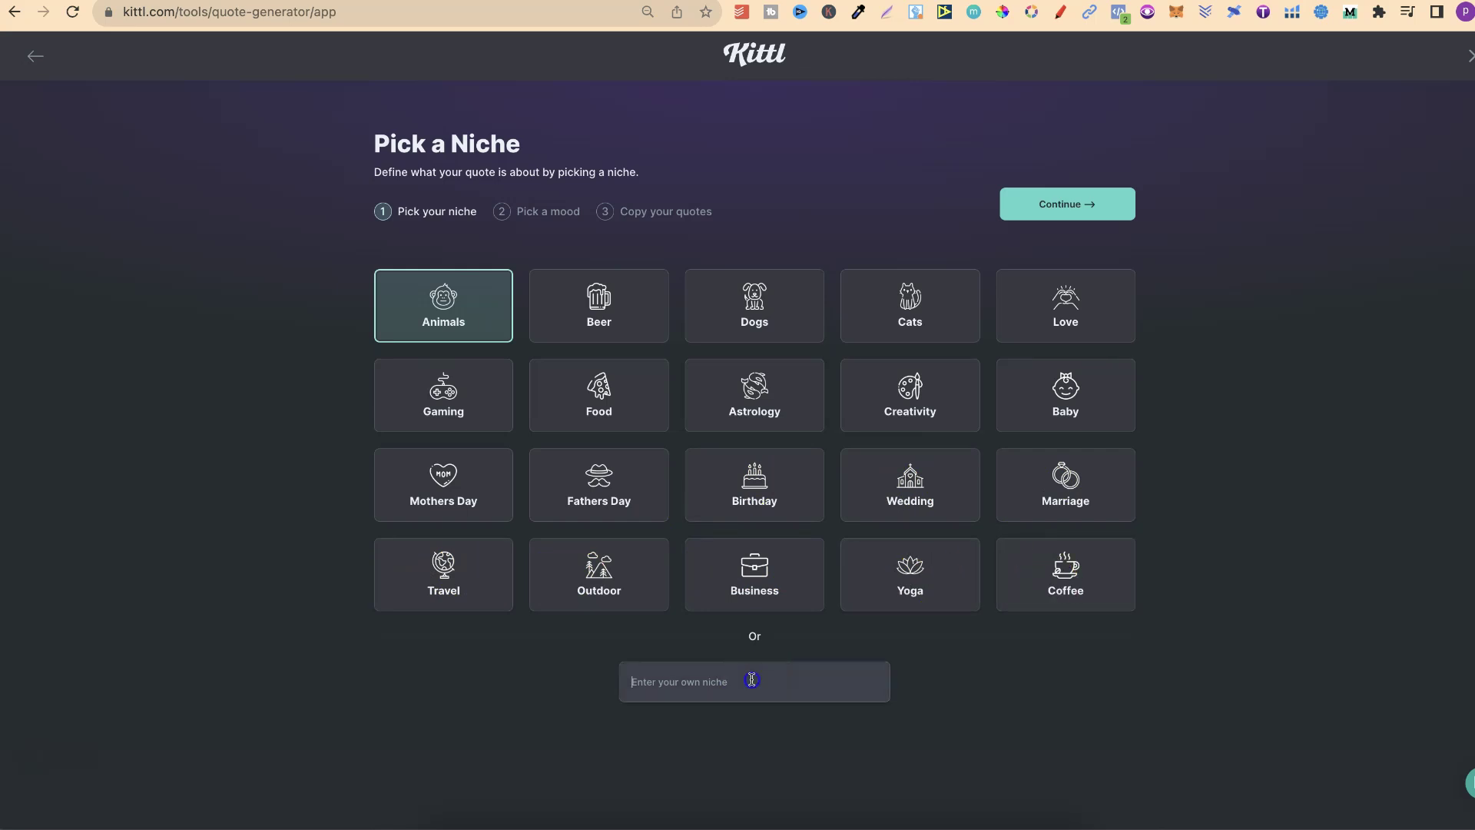
left_click(1063, 660)
left_click(947, 321)
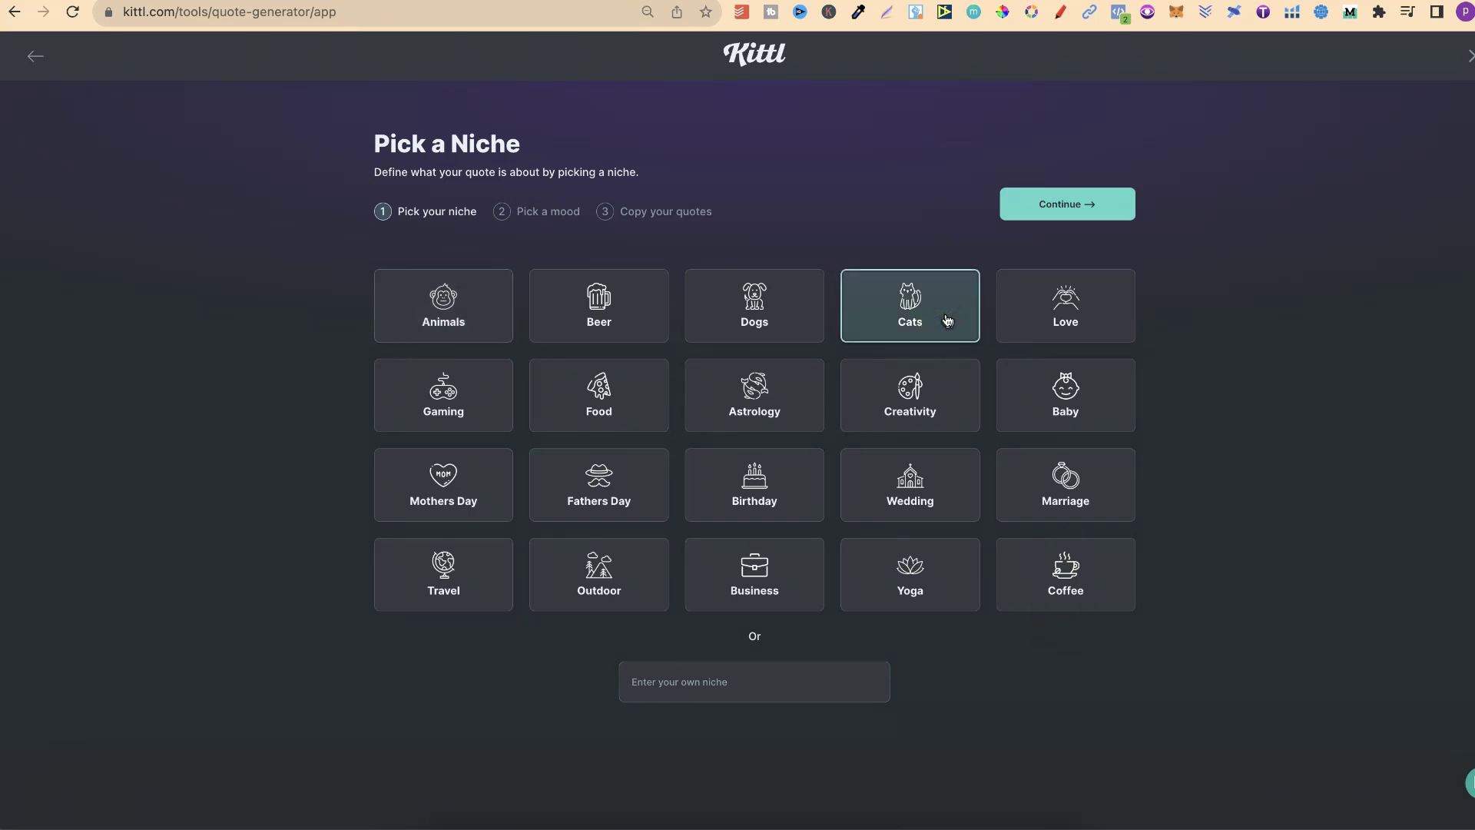
Step: Choose Sarcastic mood with 2-4 Words length and highlight the unlimited AI credits note
left_click(1056, 206)
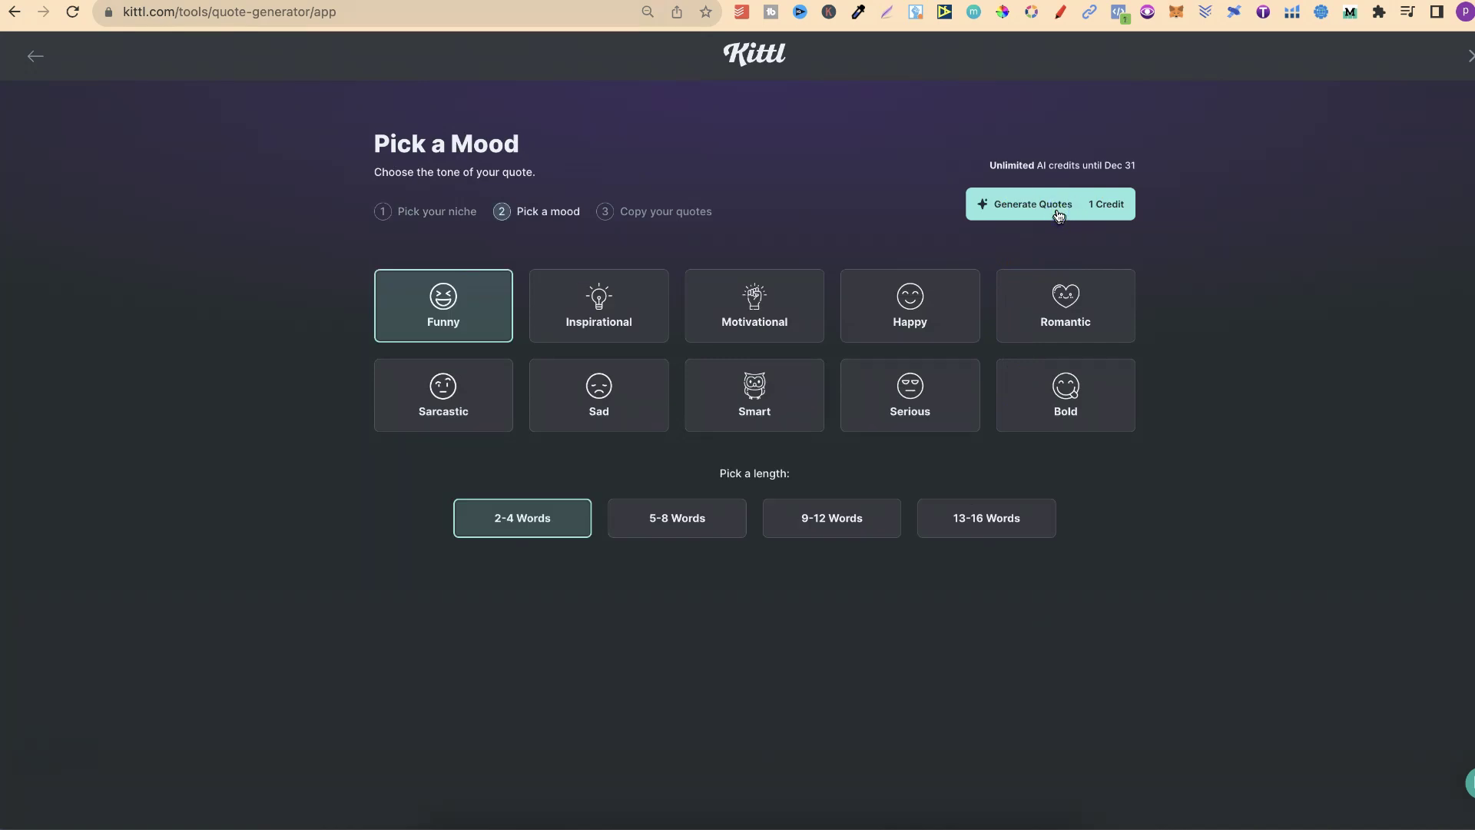
left_click(1058, 215)
left_click(444, 296)
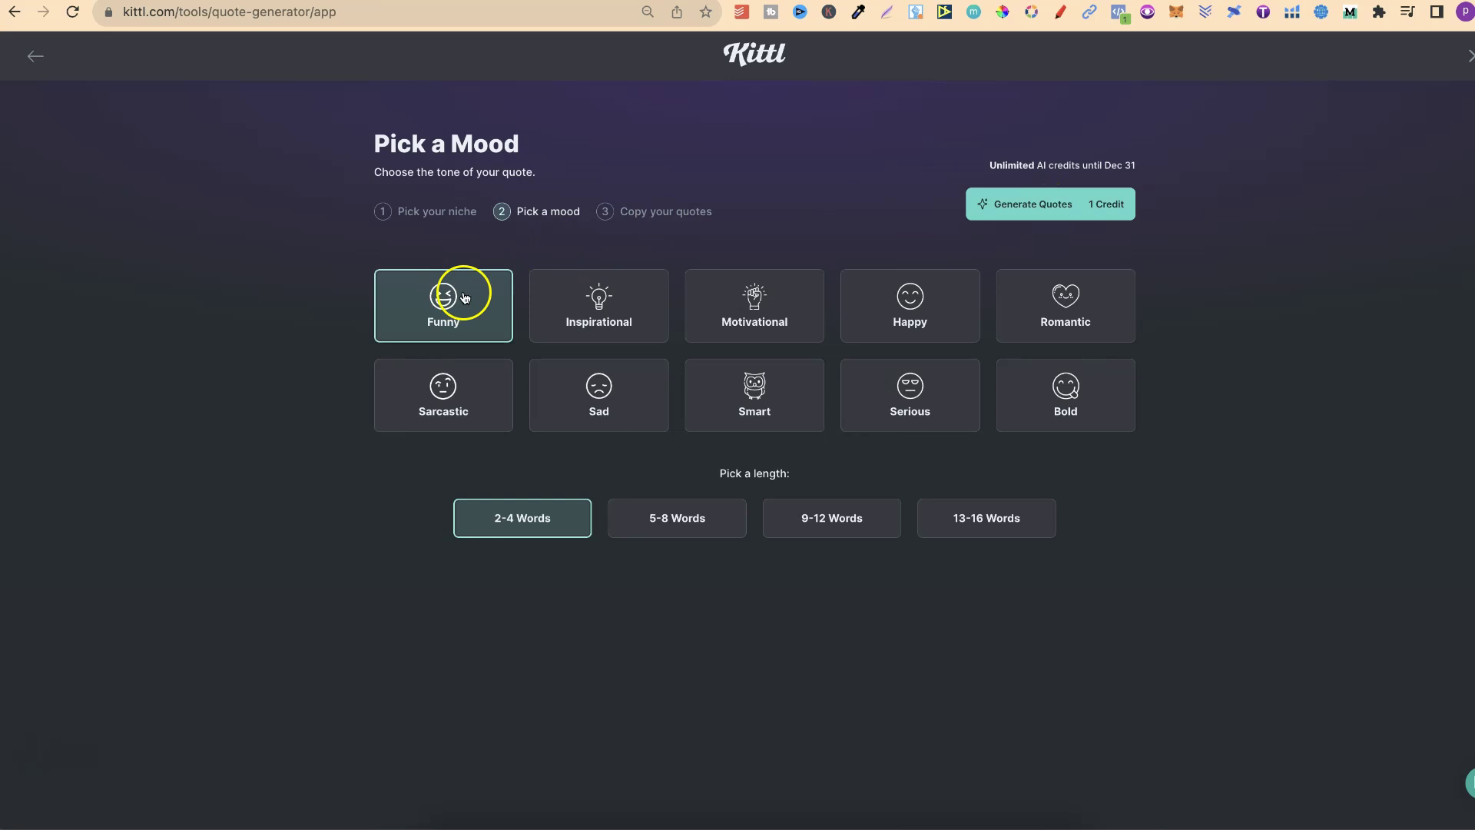
left_click(569, 297)
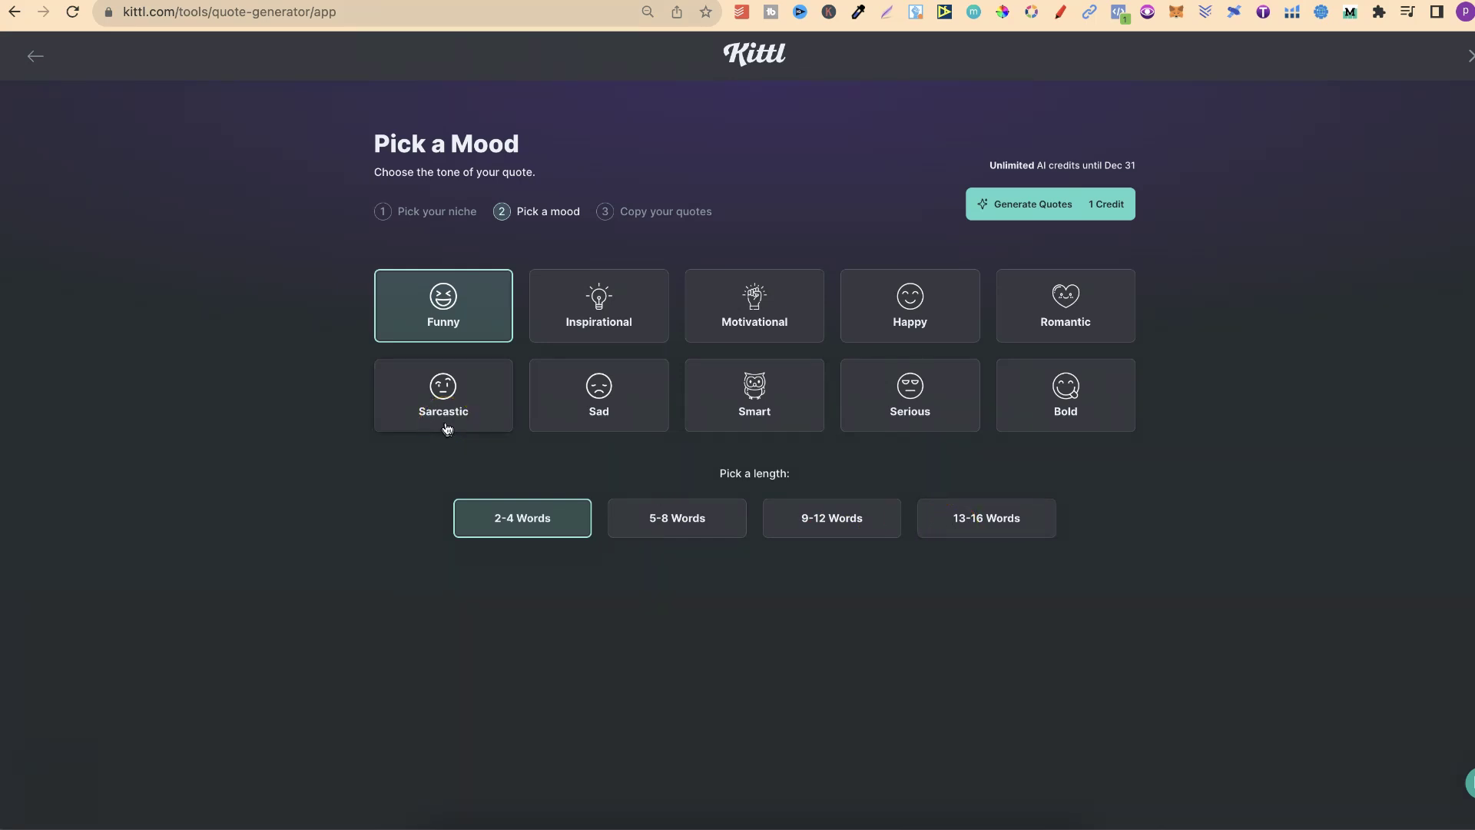
left_click(462, 391)
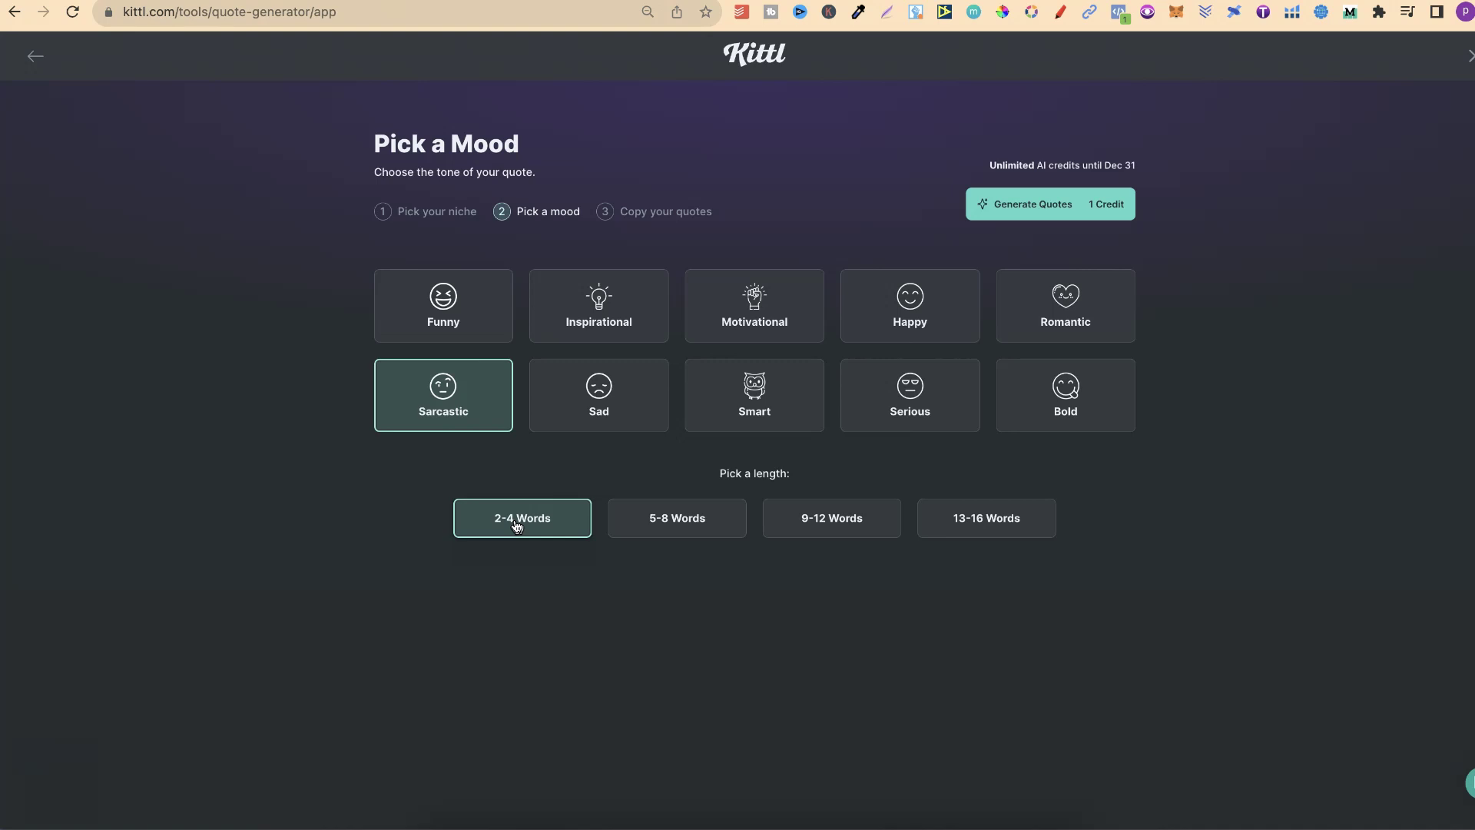
left_click(1037, 206)
left_click_drag(997, 169, 1127, 176)
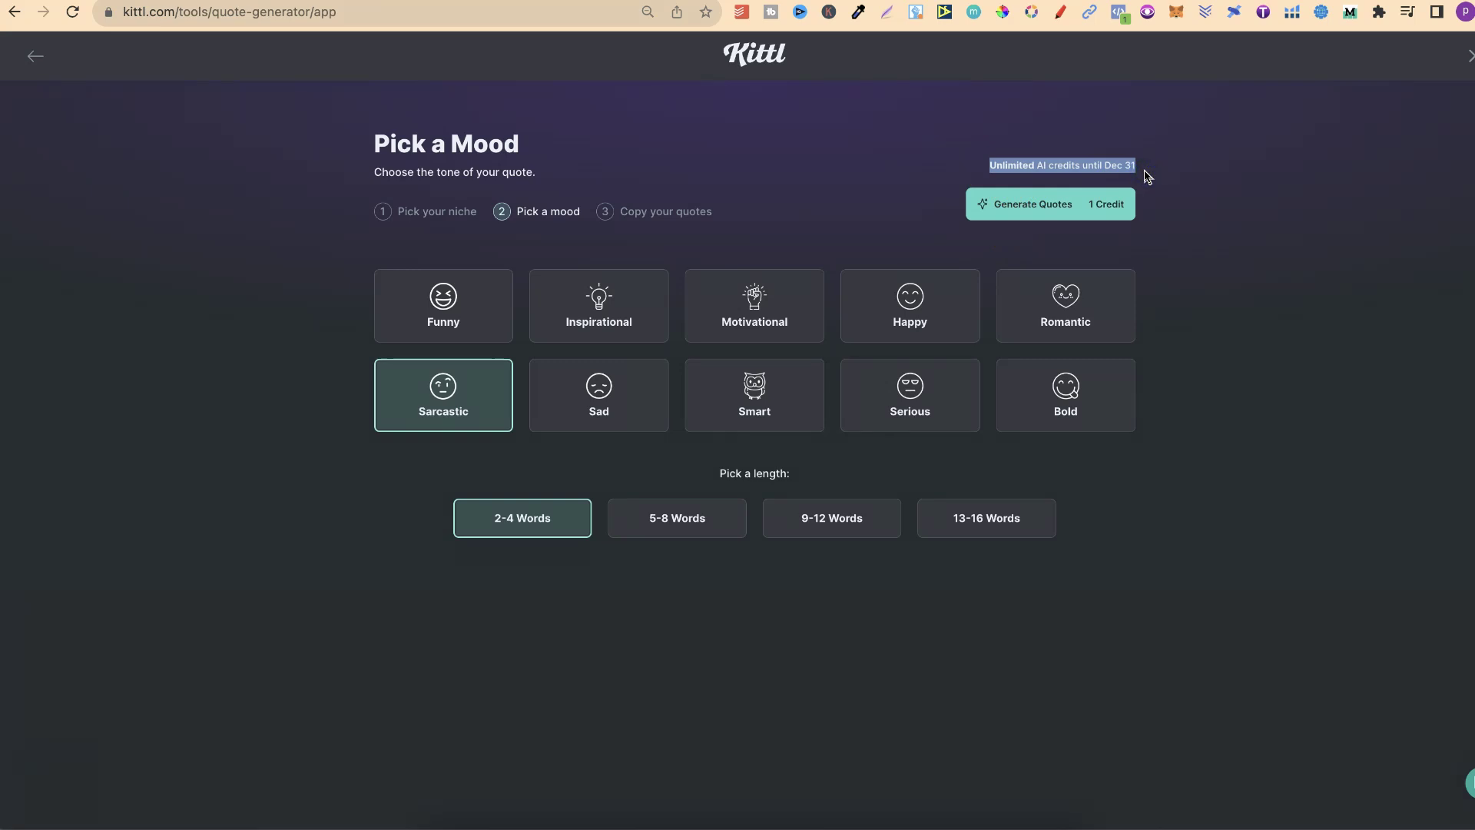
Step: Generate twelve sarcastic cat quotes like 'Cat Overlord' and 'No Purr-oblem' and scroll through them
left_click(1024, 212)
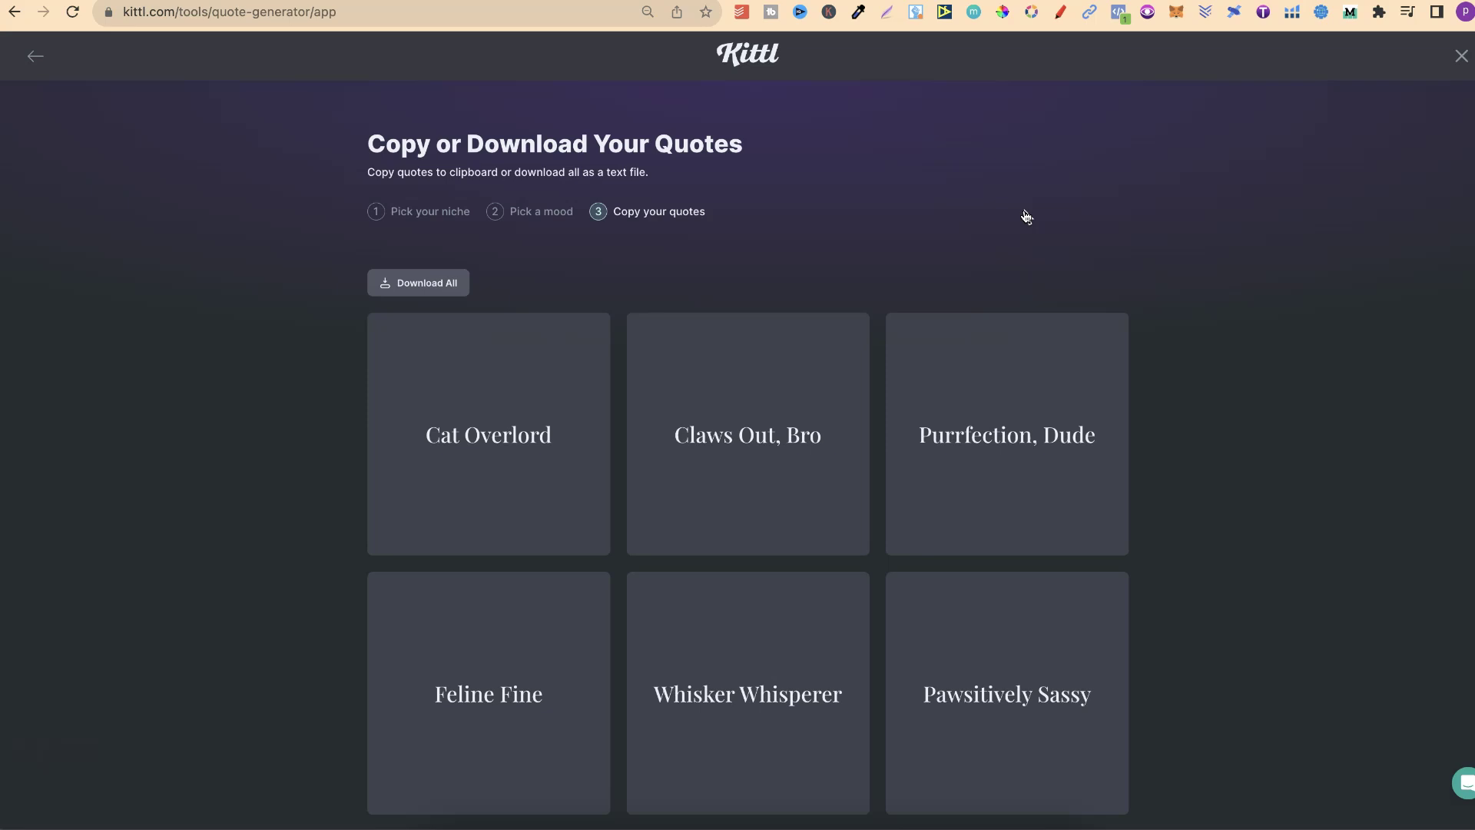
left_click(1307, 396)
left_click(1251, 386)
scroll(1305, 393, "down", 3)
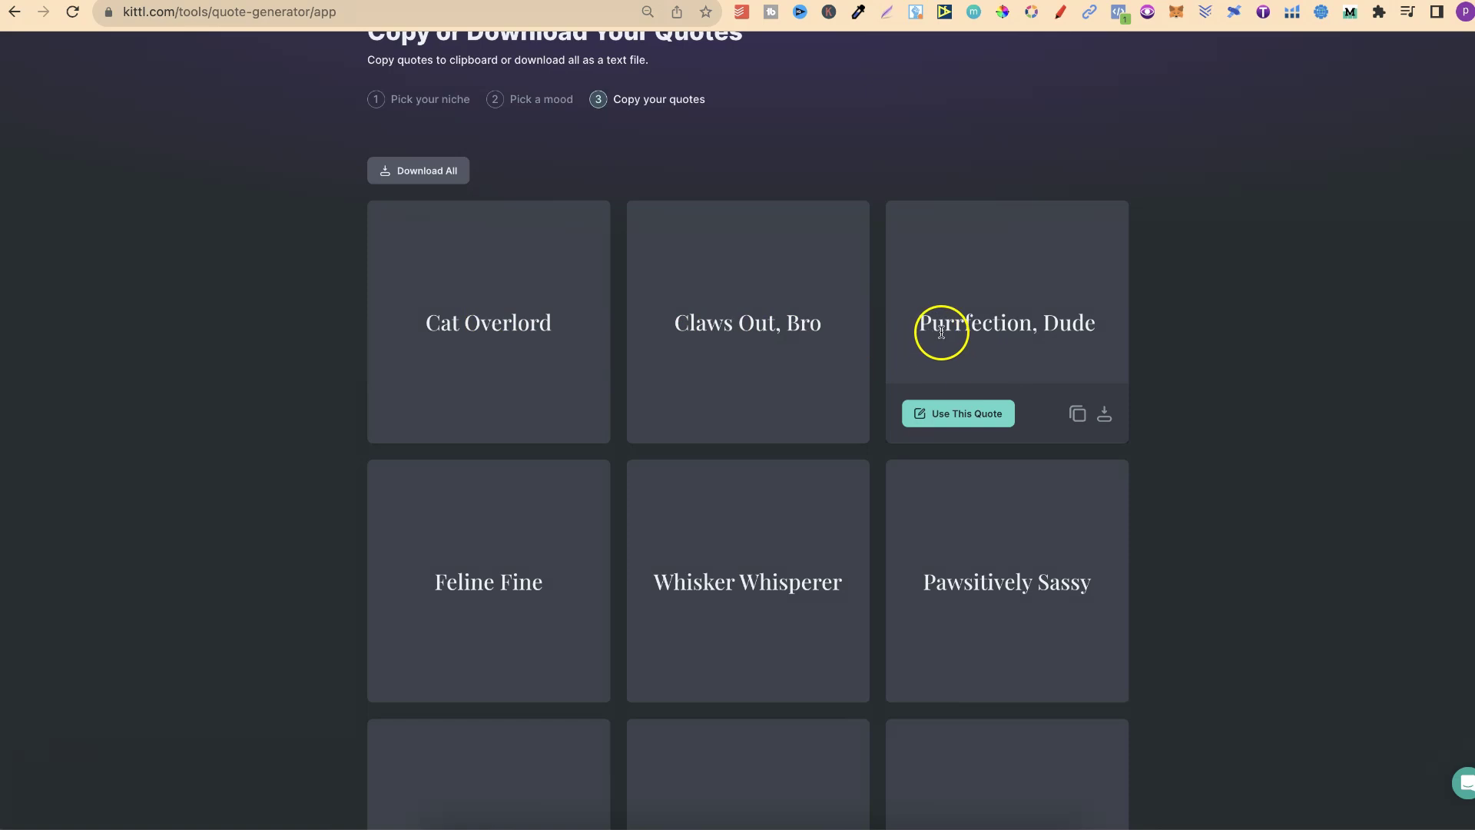
scroll(1197, 422, "down", 2)
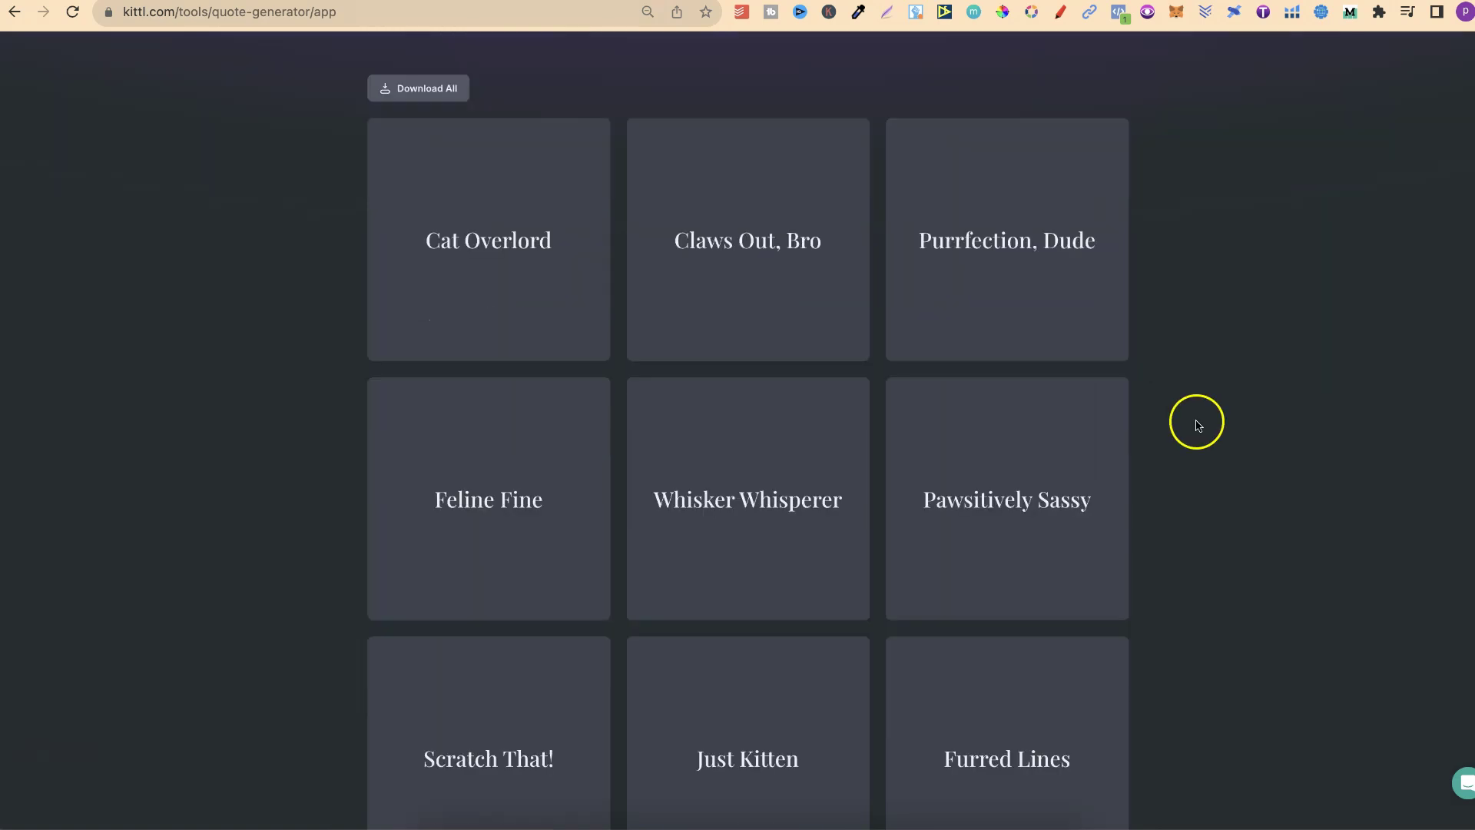
scroll(1197, 423, "down", 1)
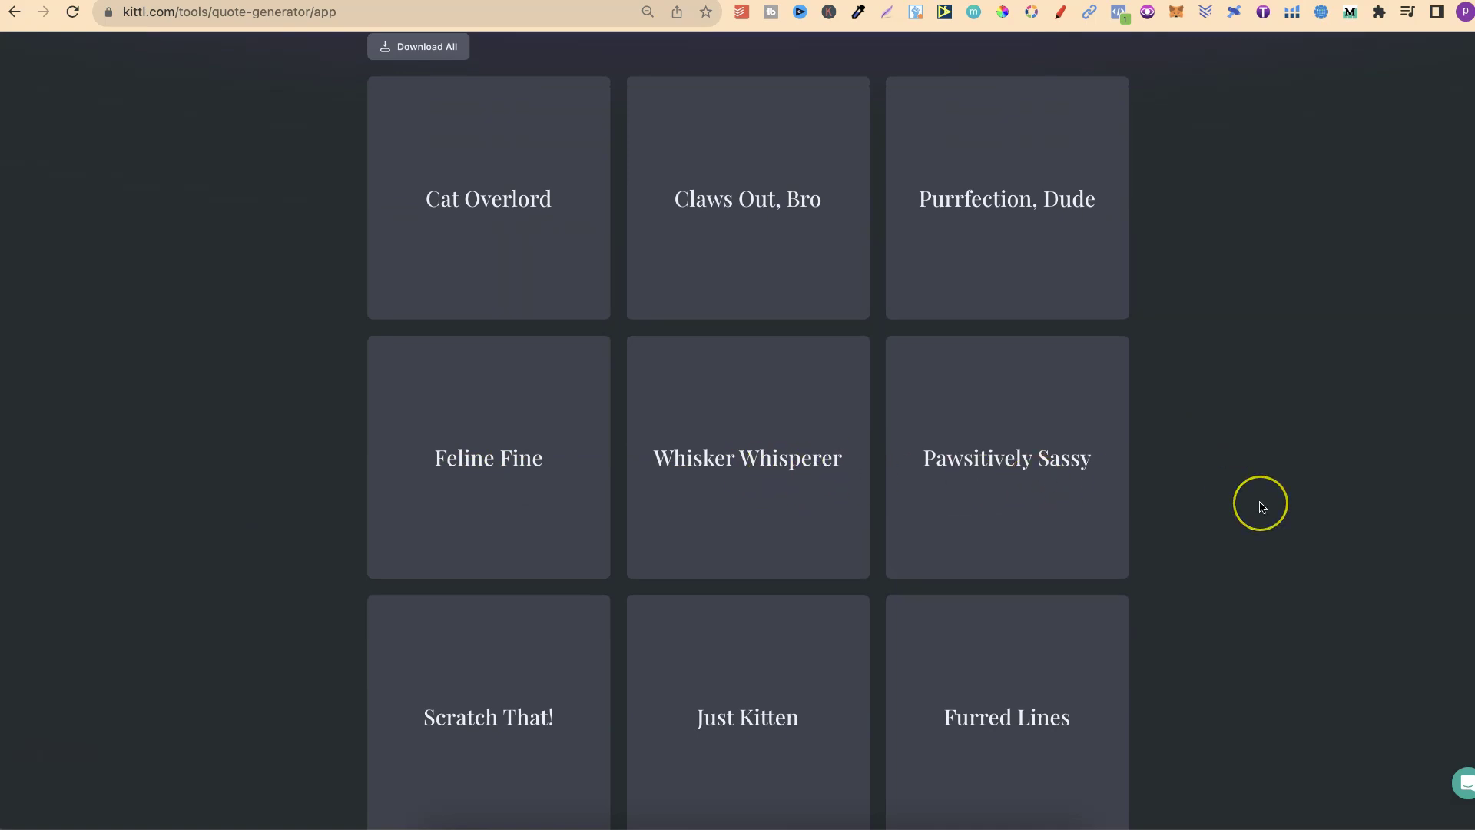
scroll(1261, 506, "down", 5)
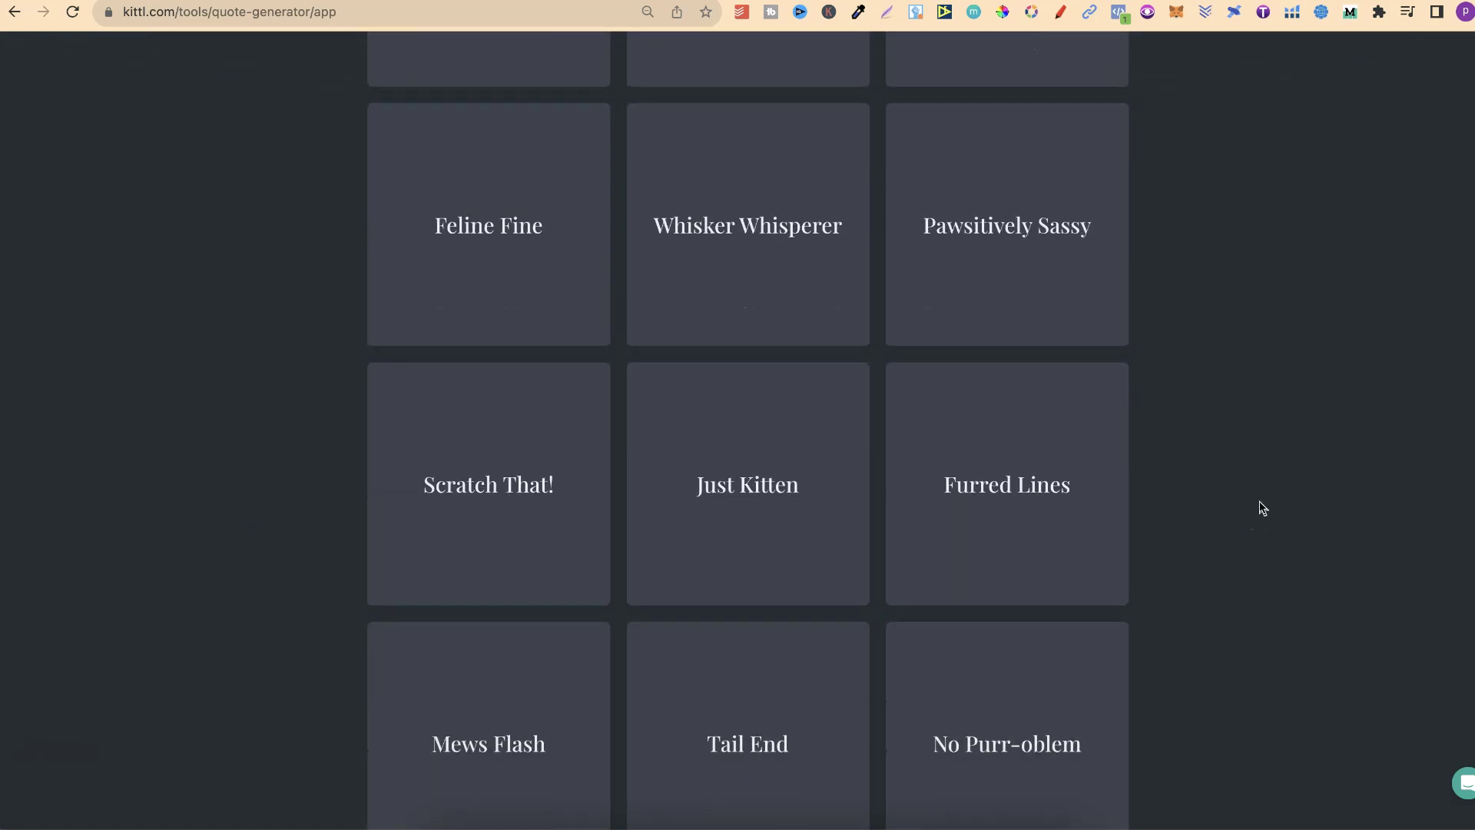
scroll(1261, 503, "up", 10)
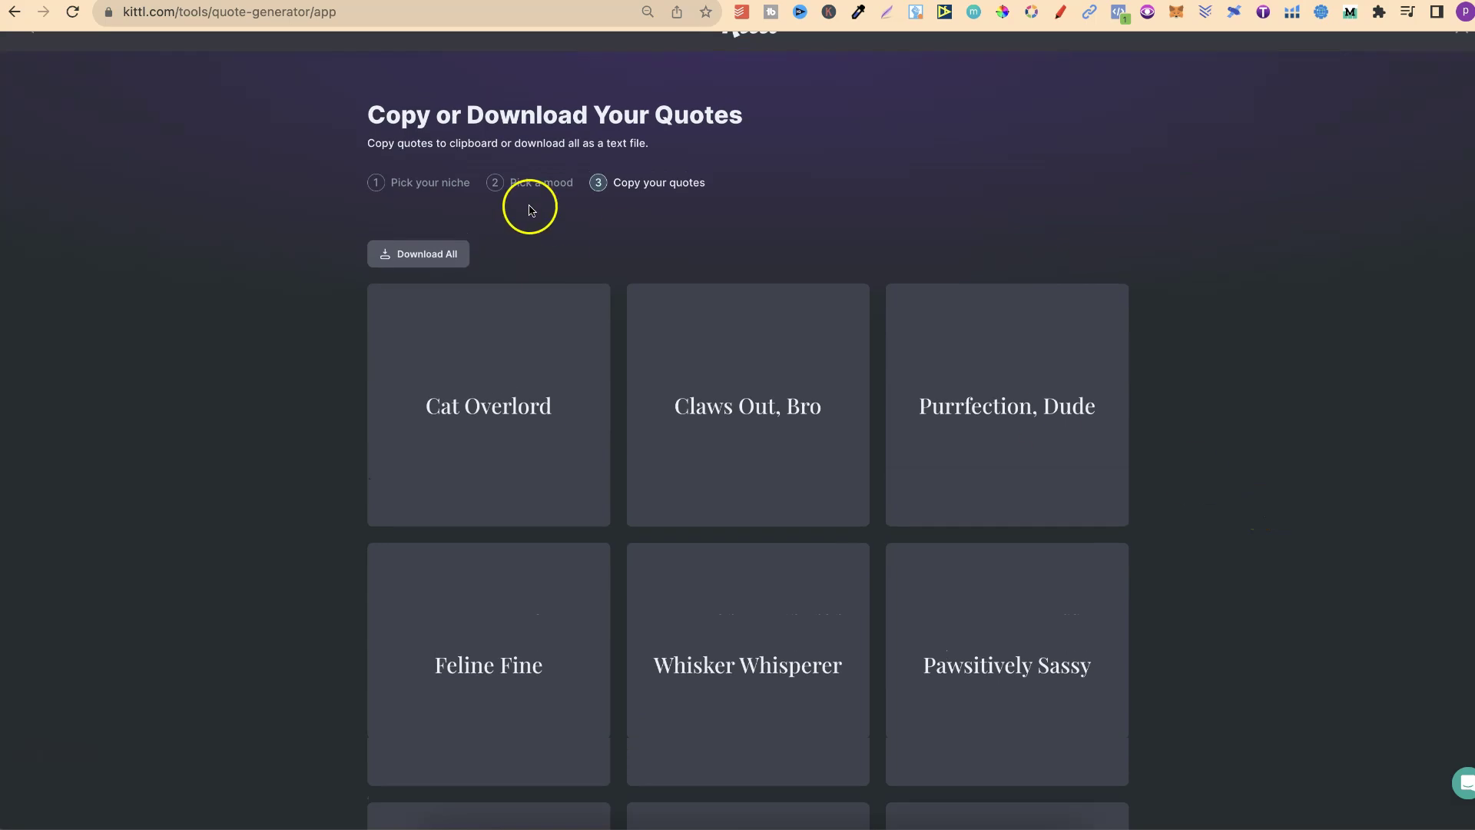
Step: Switch the quote length to 5-8 Words and generate a new batch of cat quotes
left_click(514, 183)
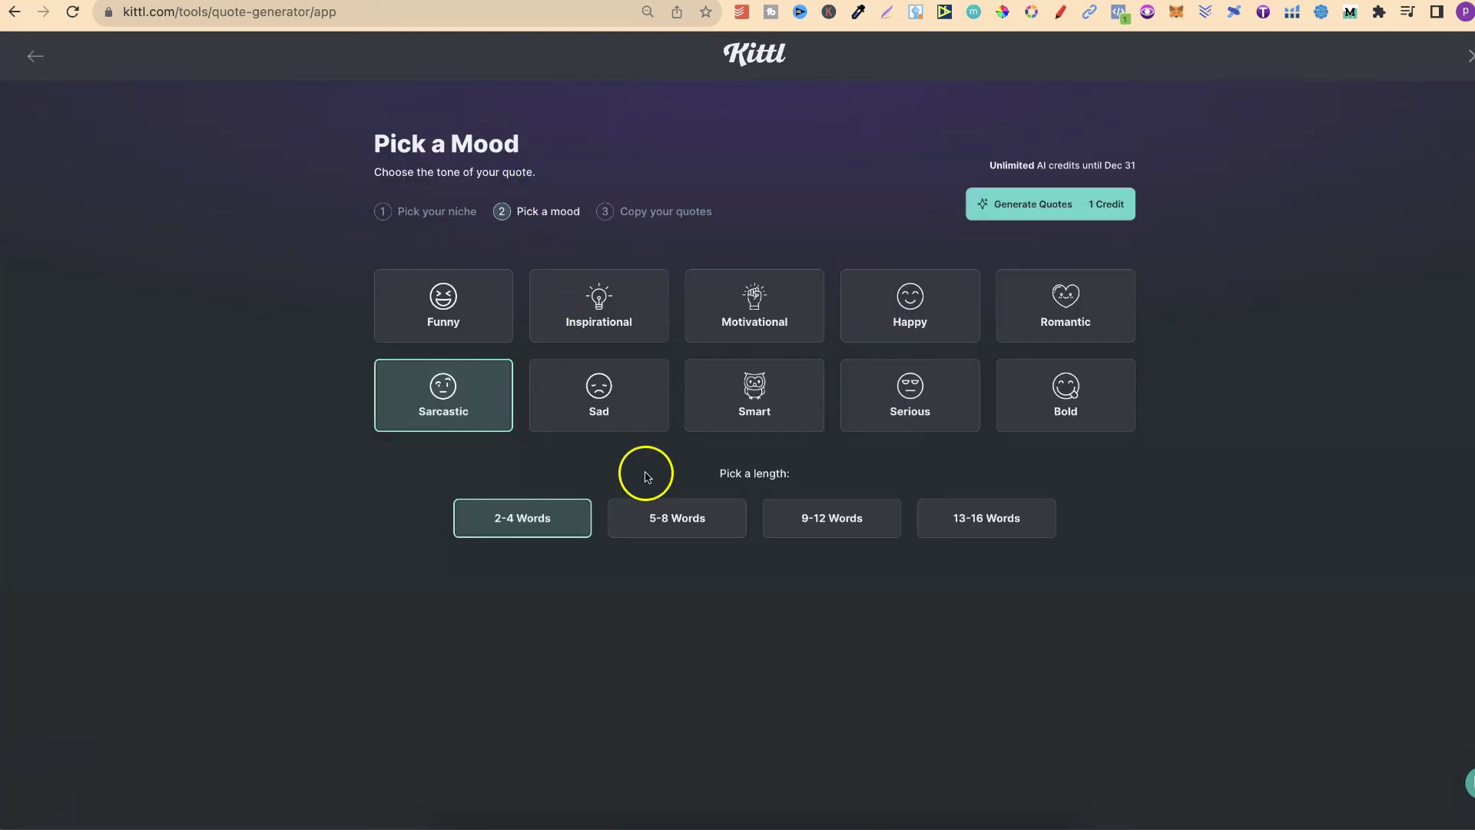
left_click(653, 514)
left_click(1031, 206)
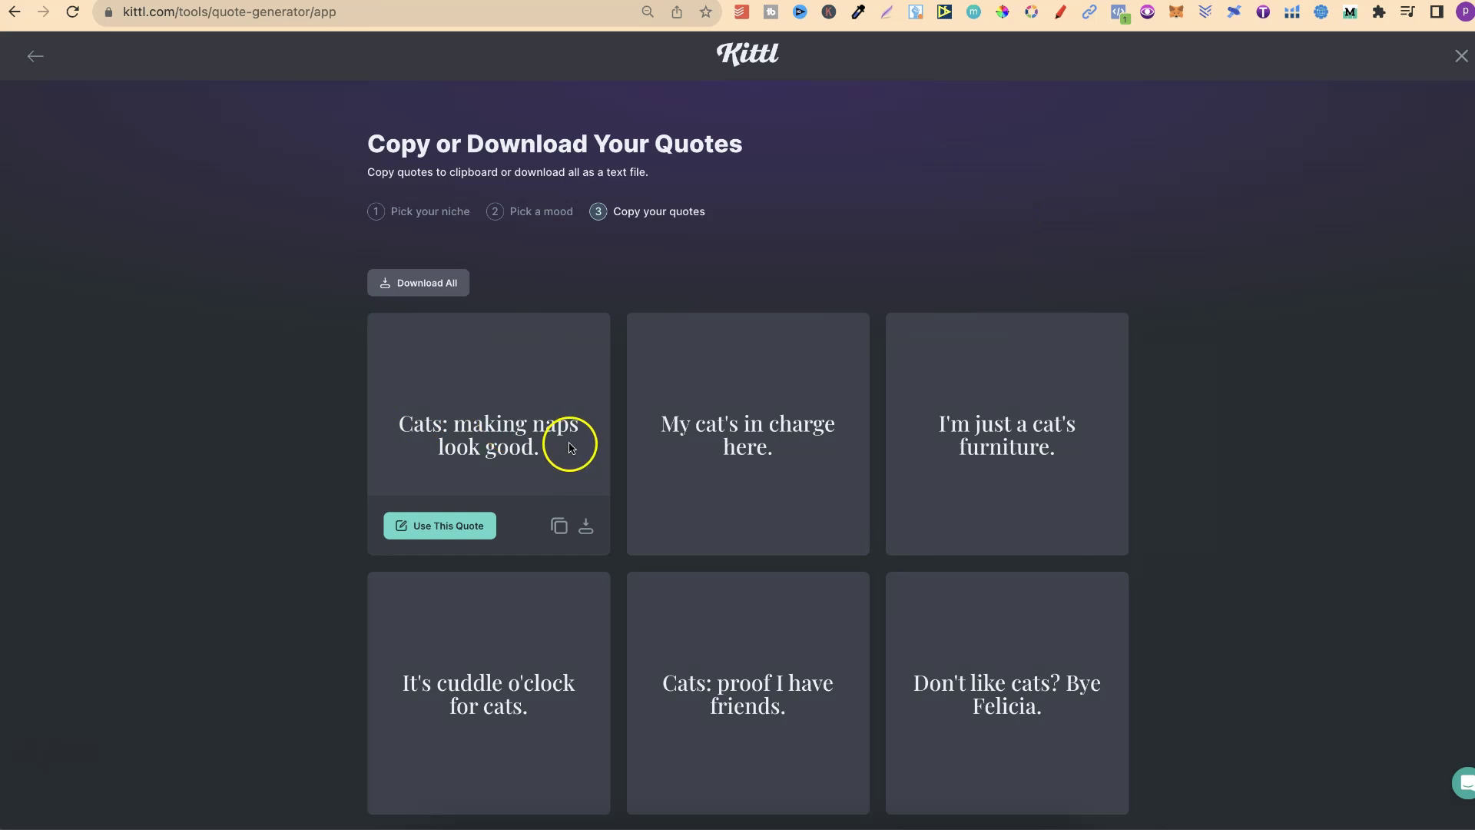
Step: Select the first quote's text, 'Cats: making naps look good.', and bring up its context menu
left_click_drag(553, 448, 396, 422)
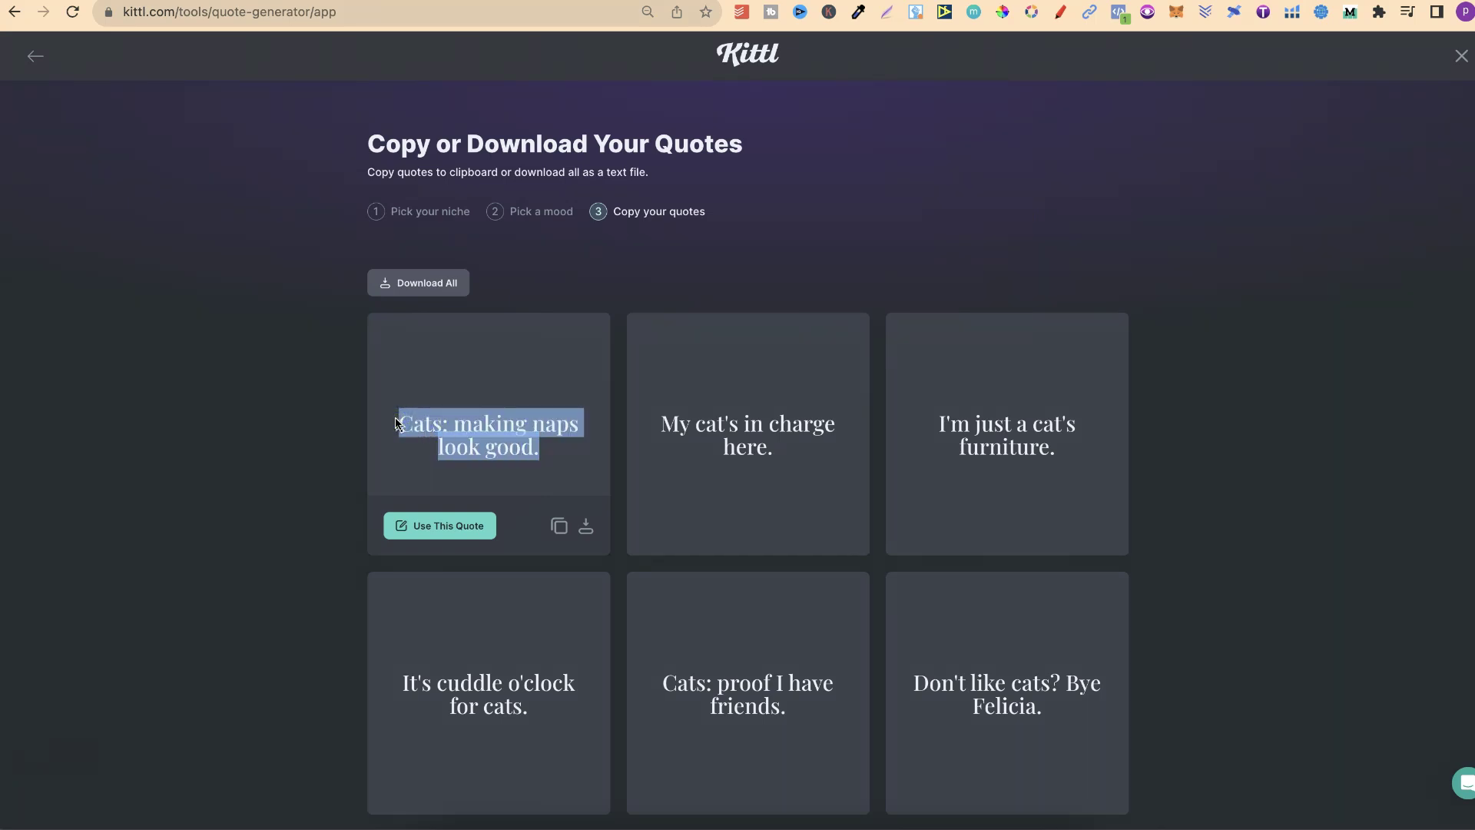
left_click_drag(397, 424, 508, 440)
right_click(508, 441)
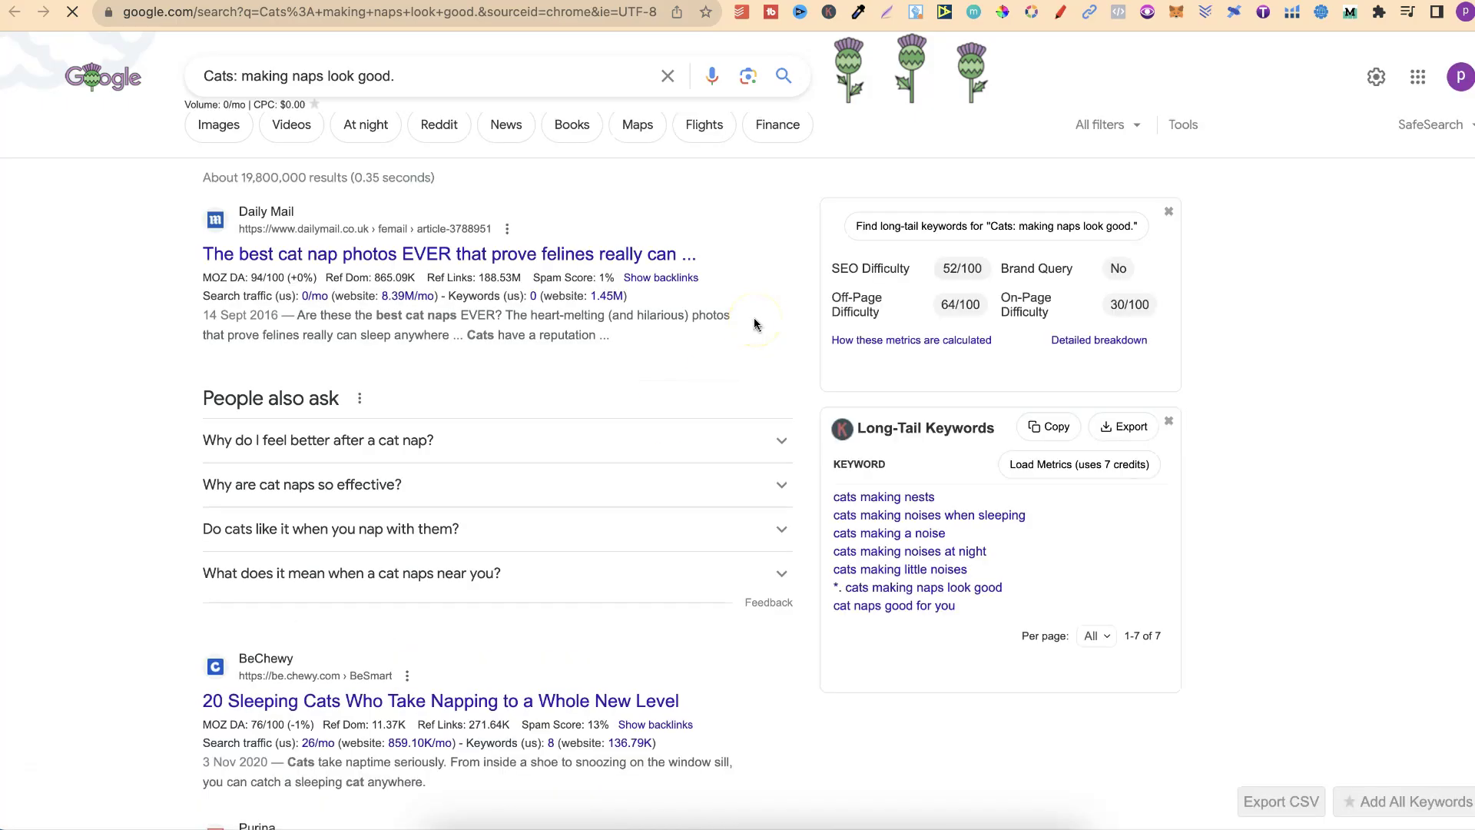
Step: Review the Google results for the quote, then return to Kittl's quote results
left_click_drag(395, 76, 186, 77)
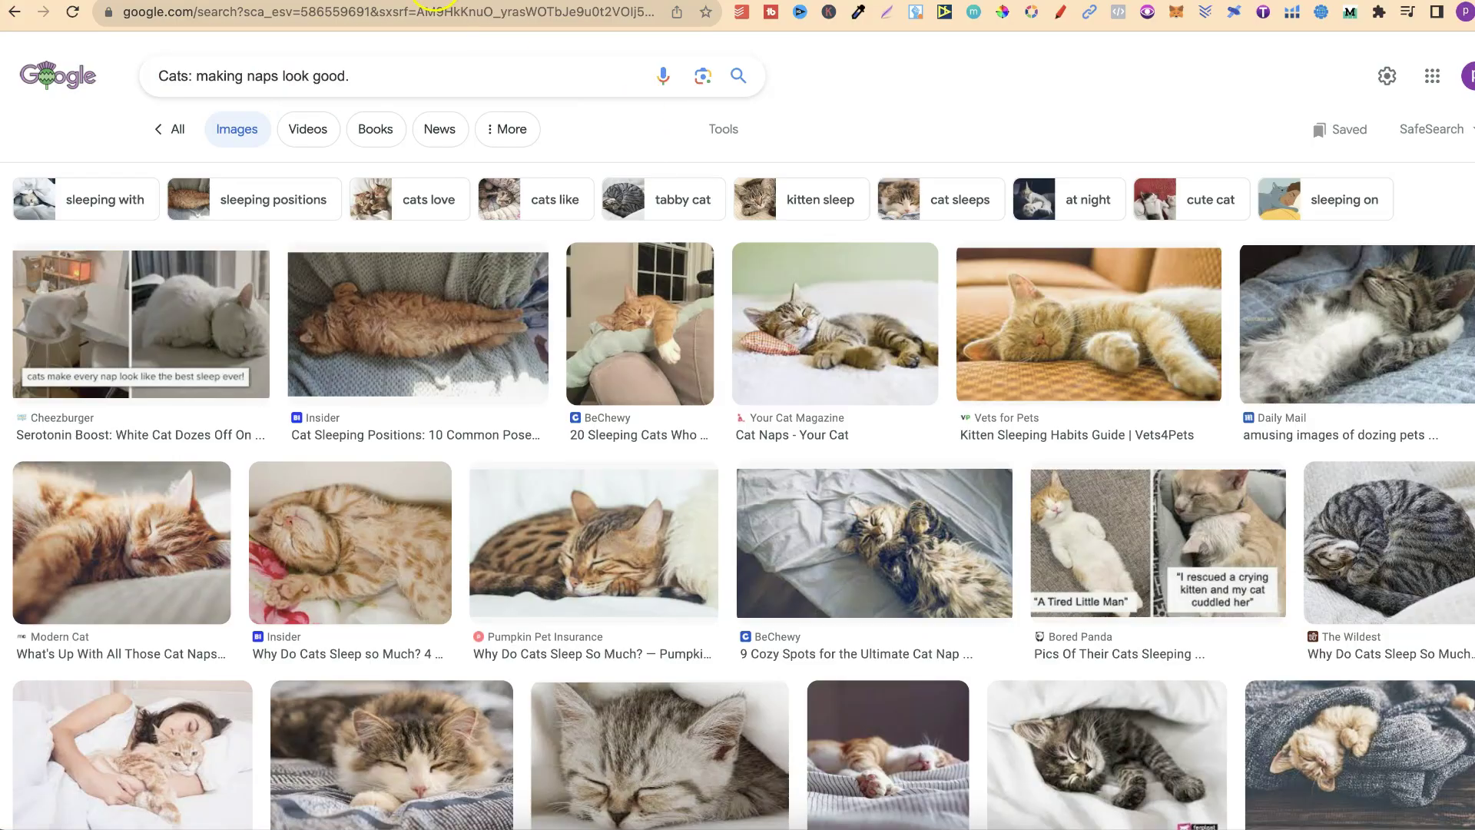
left_click(432, 2)
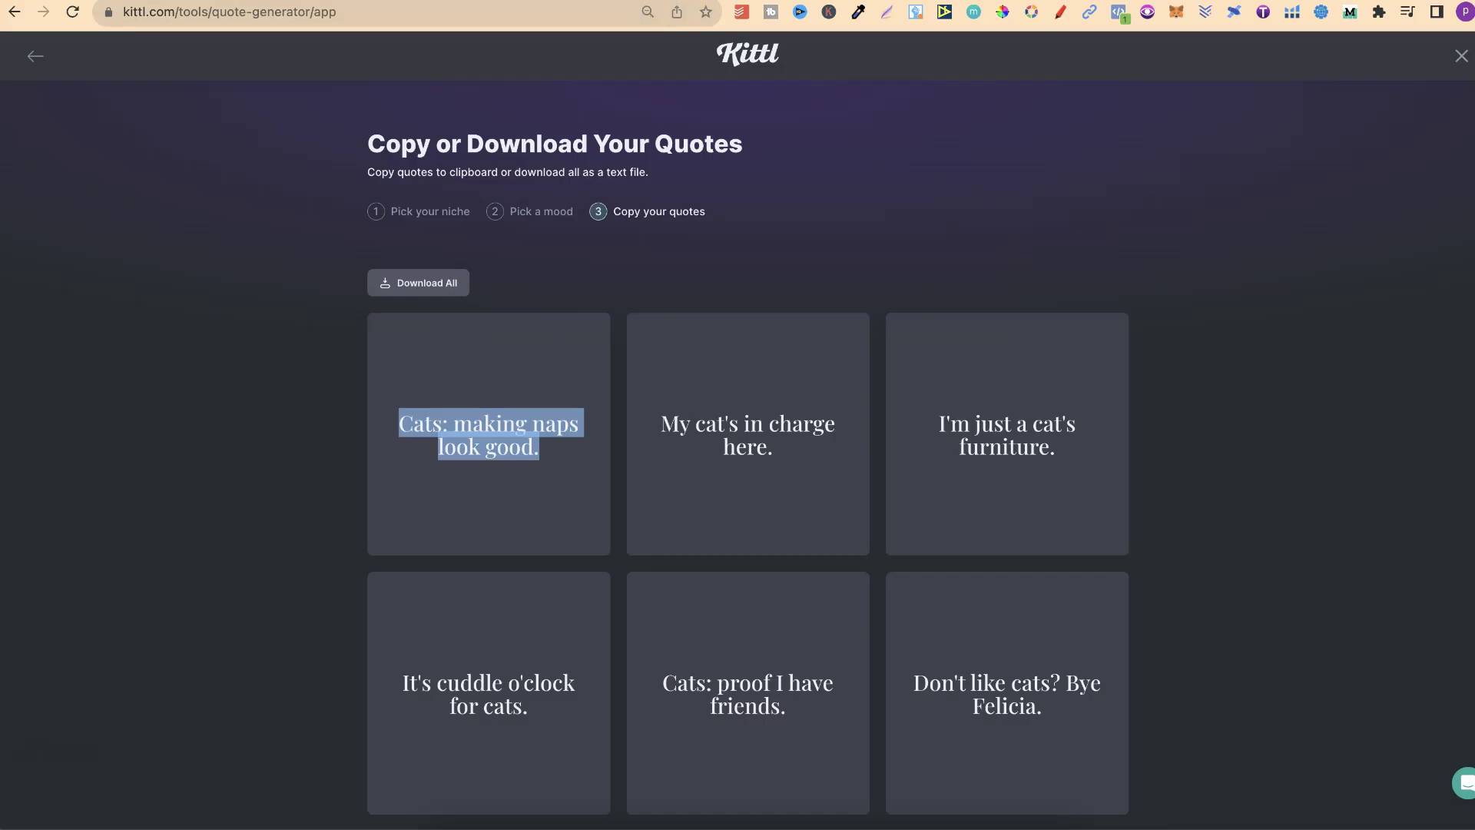
Step: Google-search the quote 'My cat's in charge here.', view its image results, then return to Kittl
left_click(1198, 418)
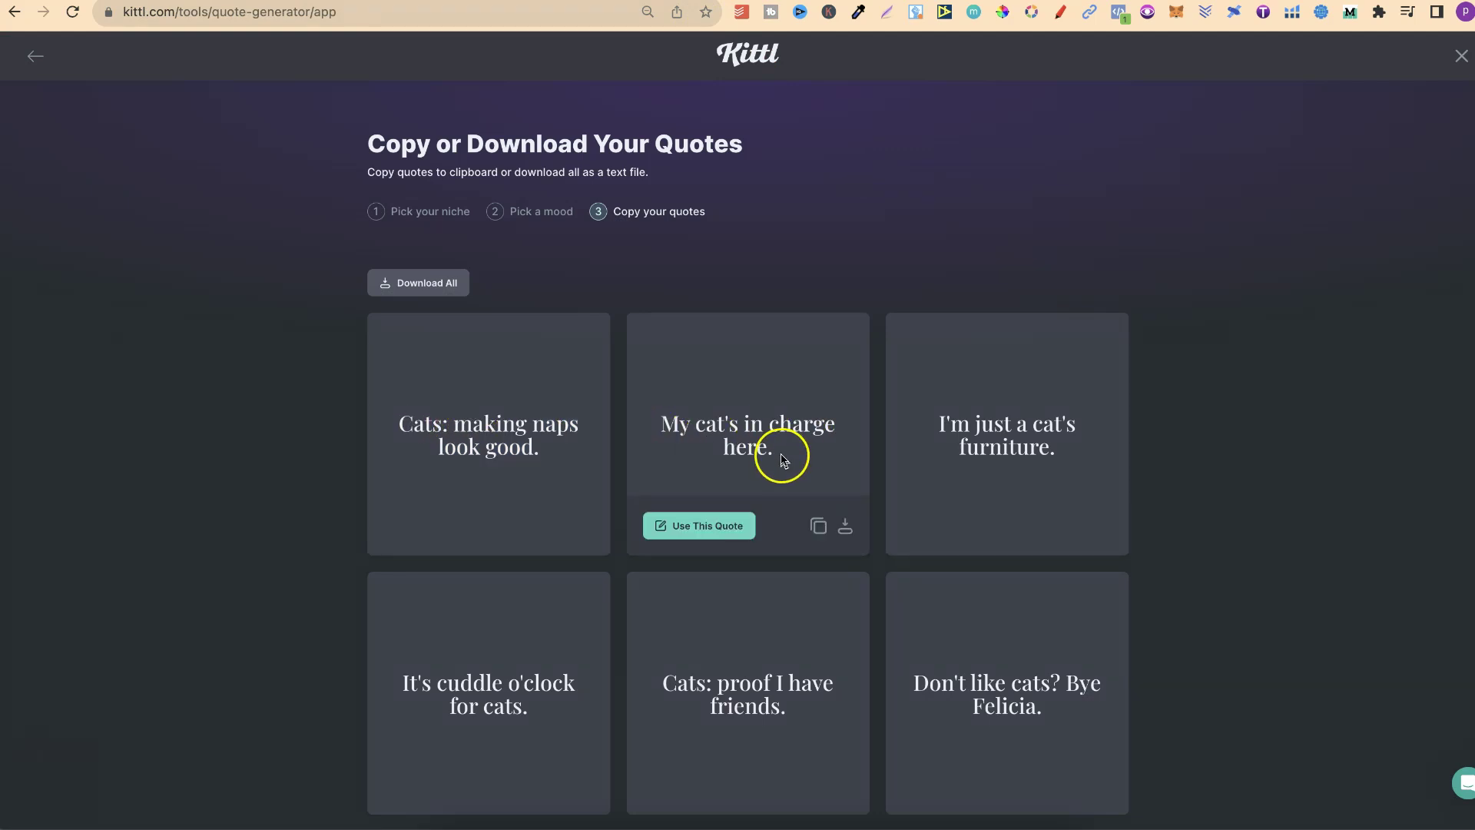
left_click_drag(766, 443, 652, 422)
right_click(744, 425)
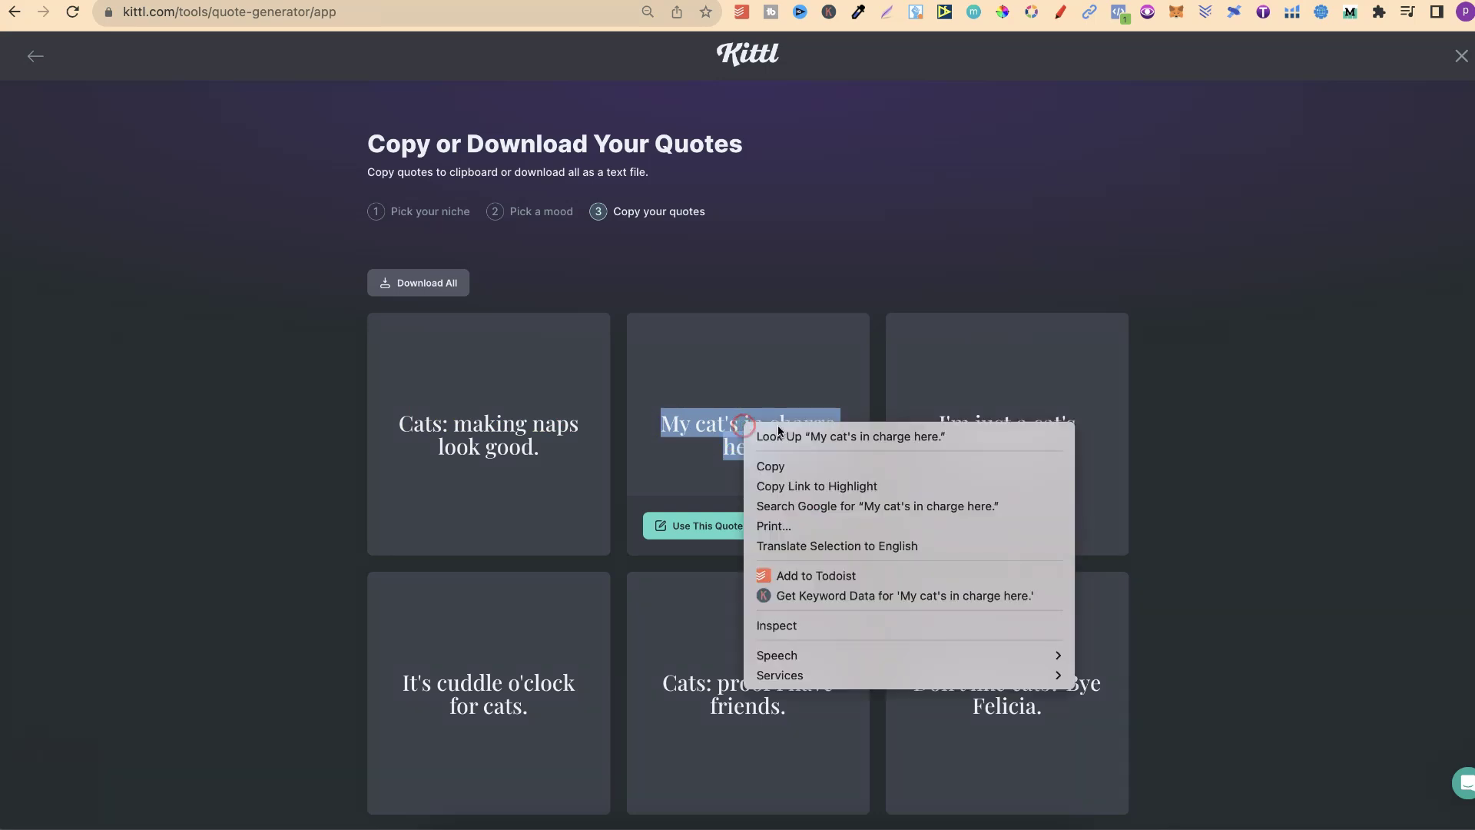
left_click(807, 507)
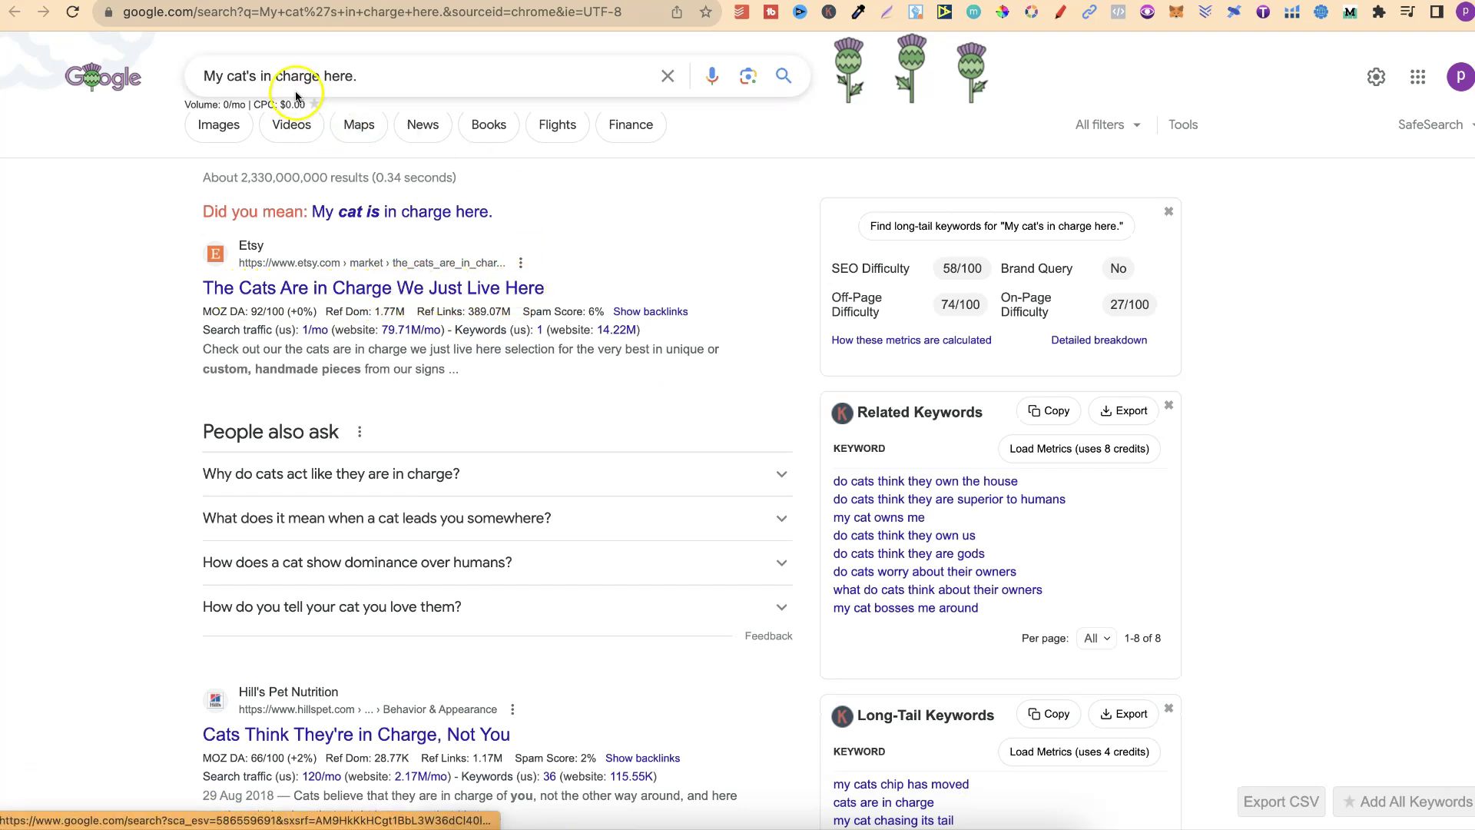
left_click(218, 128)
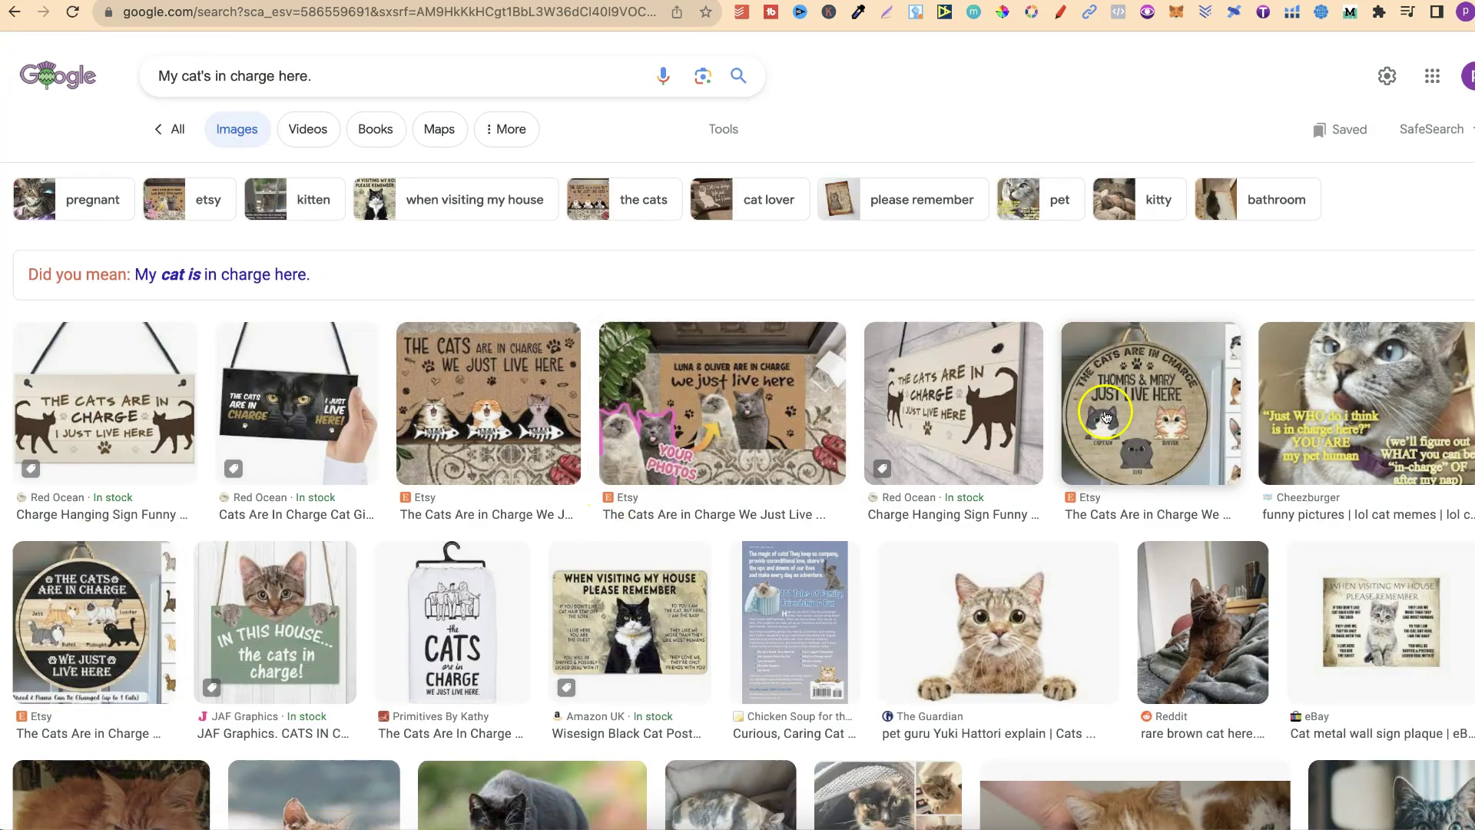
key("ctrl+shift+Tab")
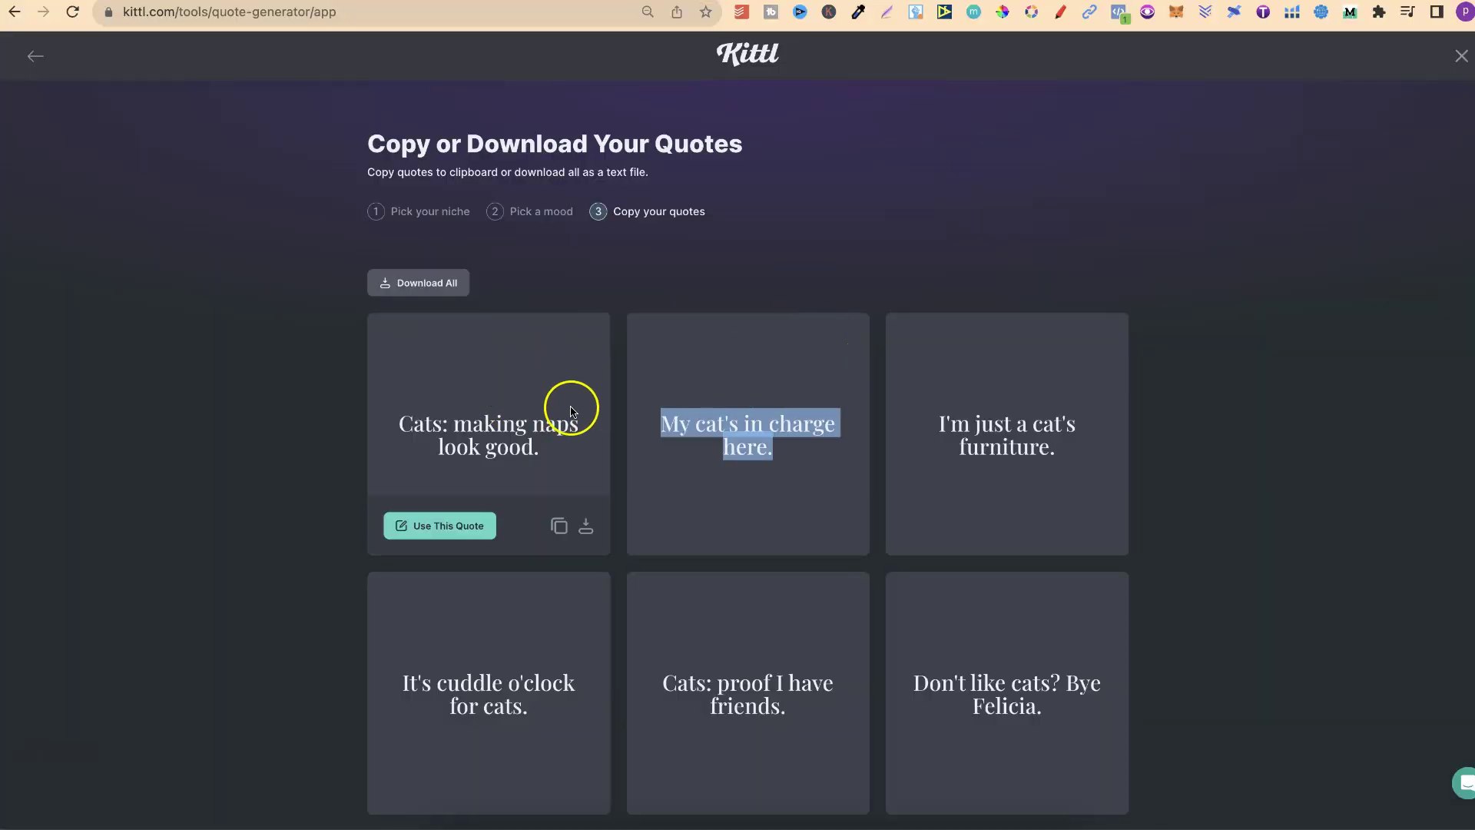
Step: Back in the Kittl results, copy the first cat quote 'Cats: making naps look good.'
mouse_move(728, 388)
mouse_move(454, 388)
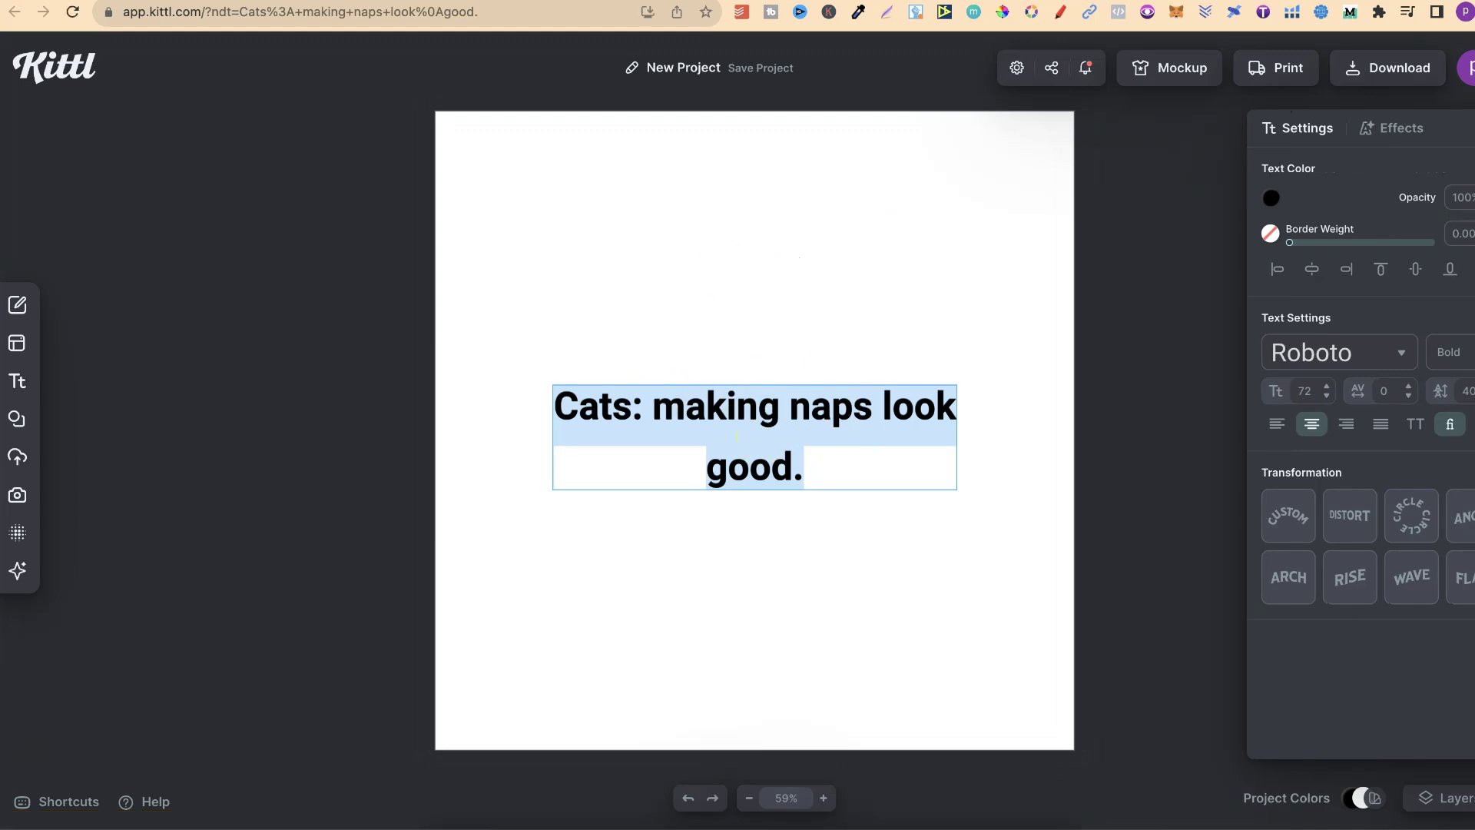
left_click(471, 2)
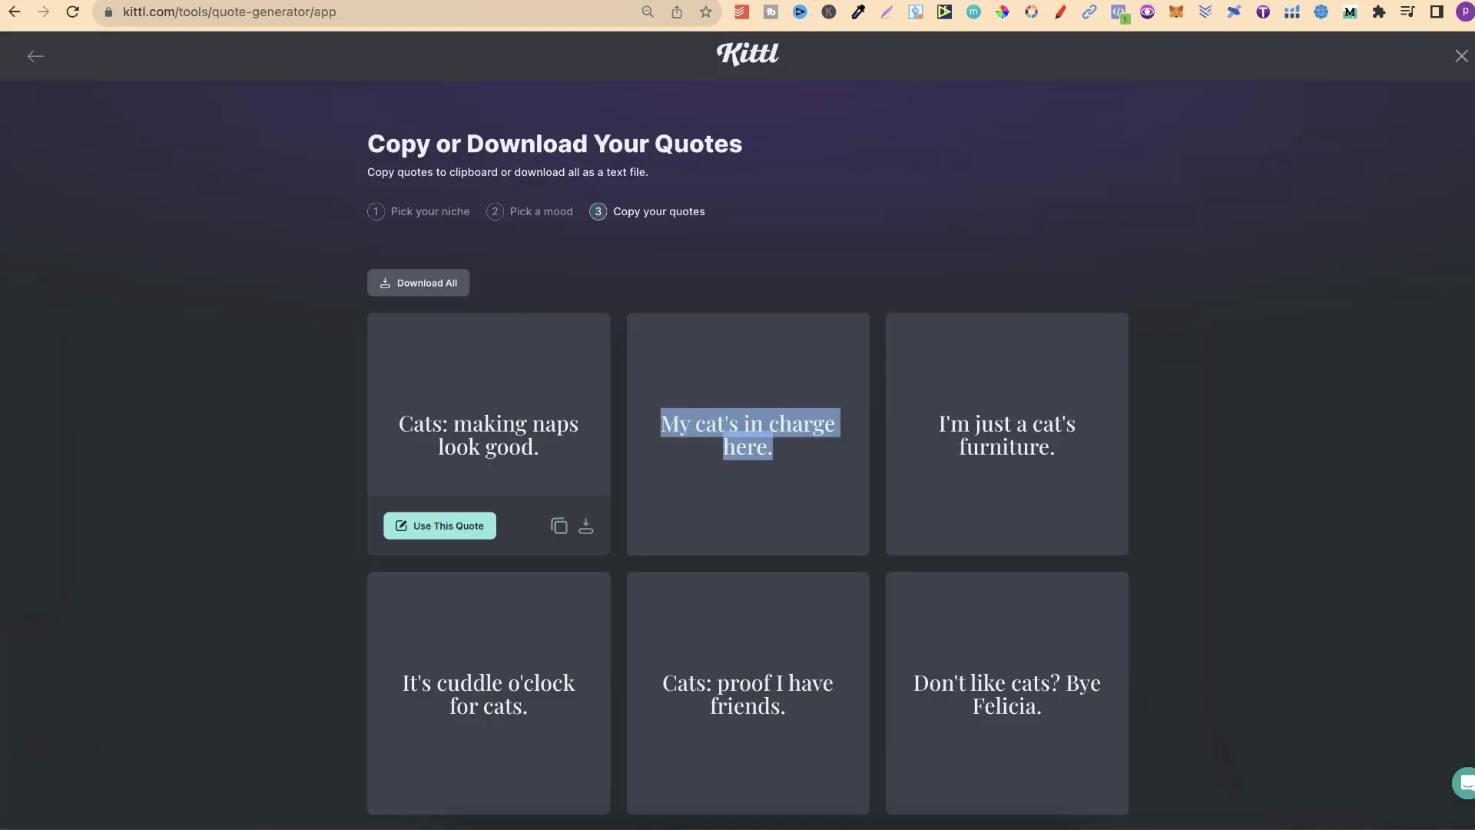
left_click(559, 528)
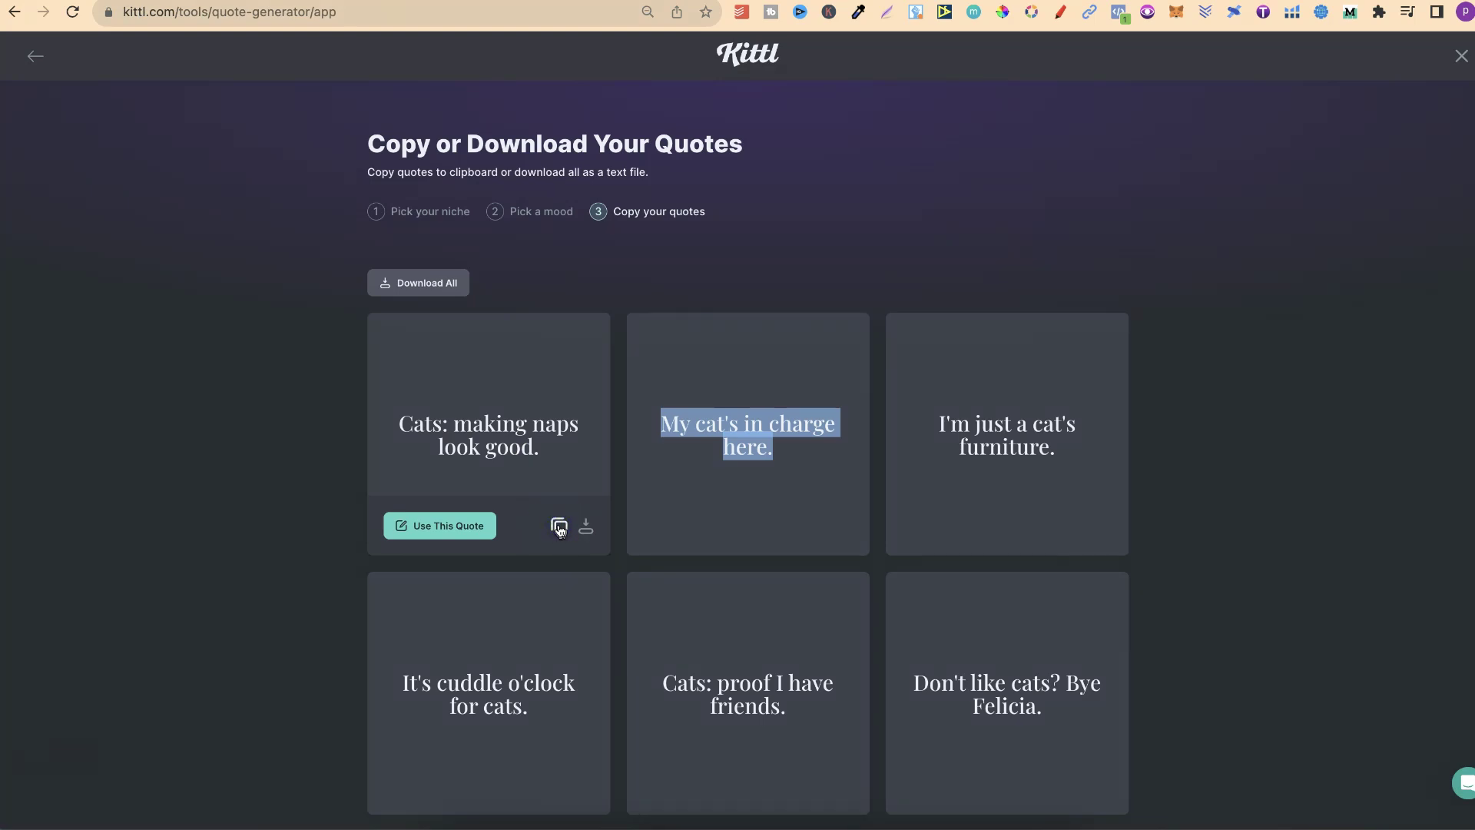
Step: Download that first quote and scroll through the twelve generated cat quotes
left_click(587, 530)
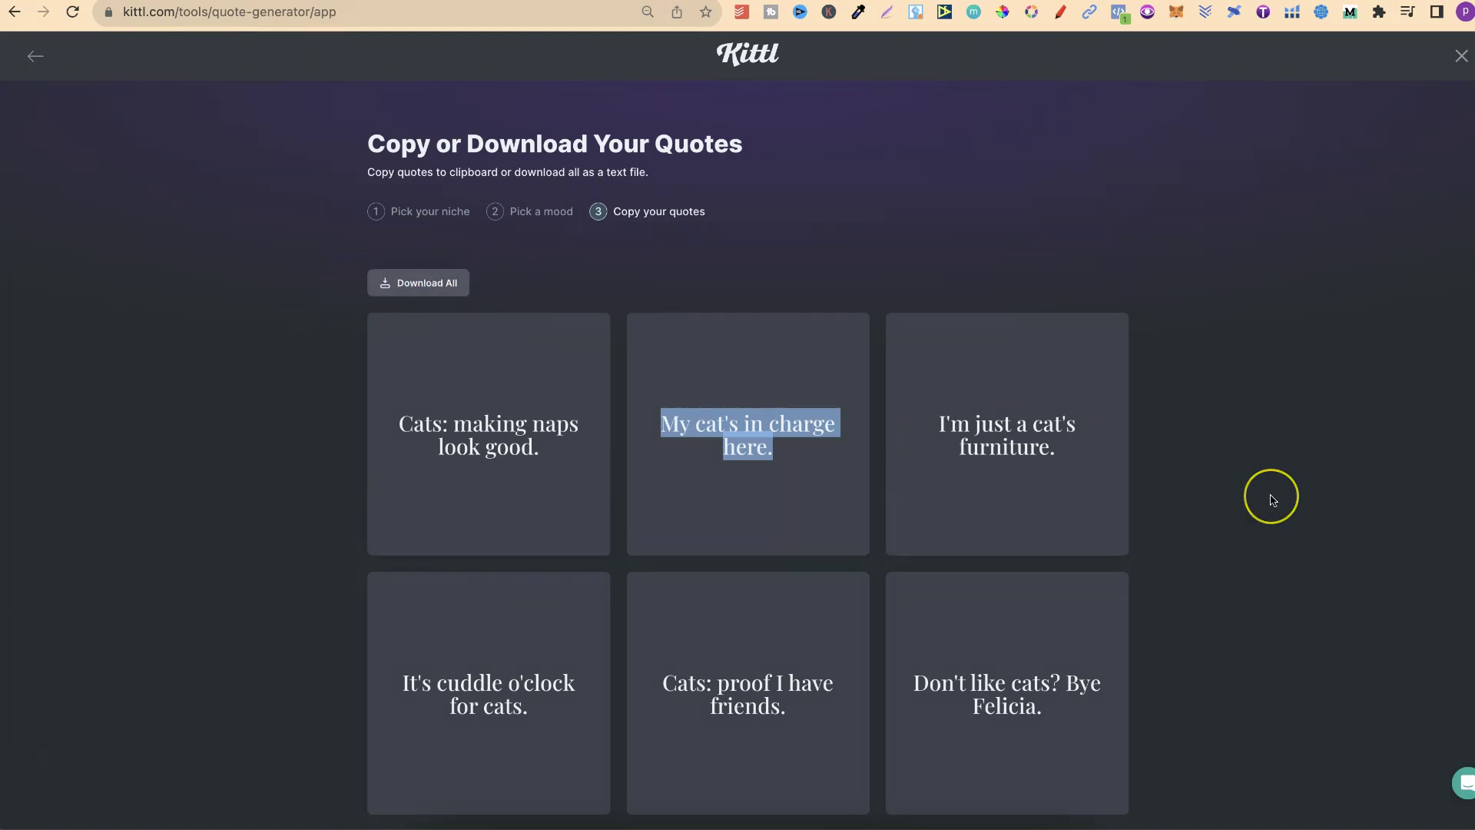
scroll(1272, 498, "down", 3)
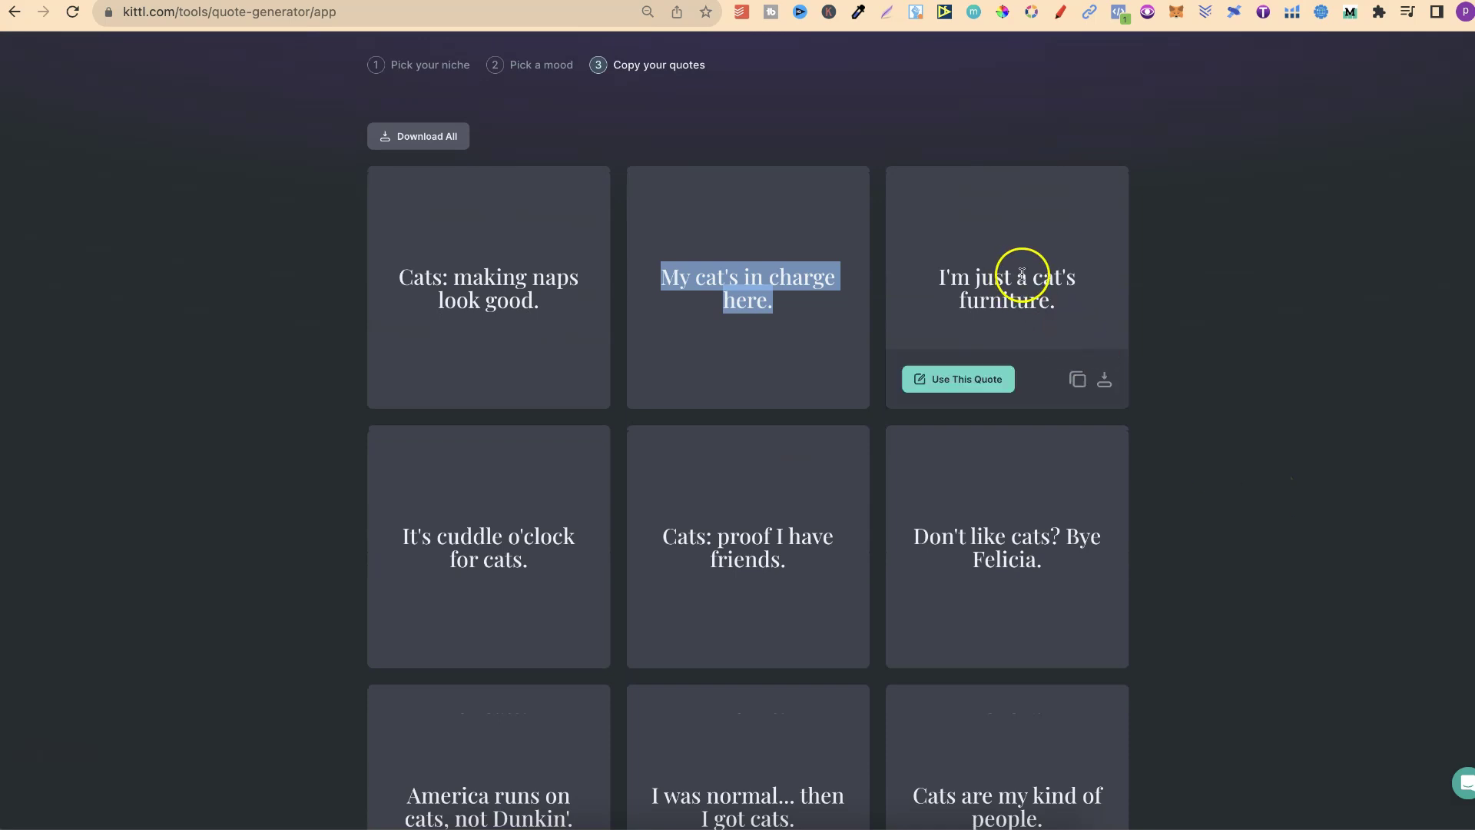
scroll(1271, 511, "down", 3)
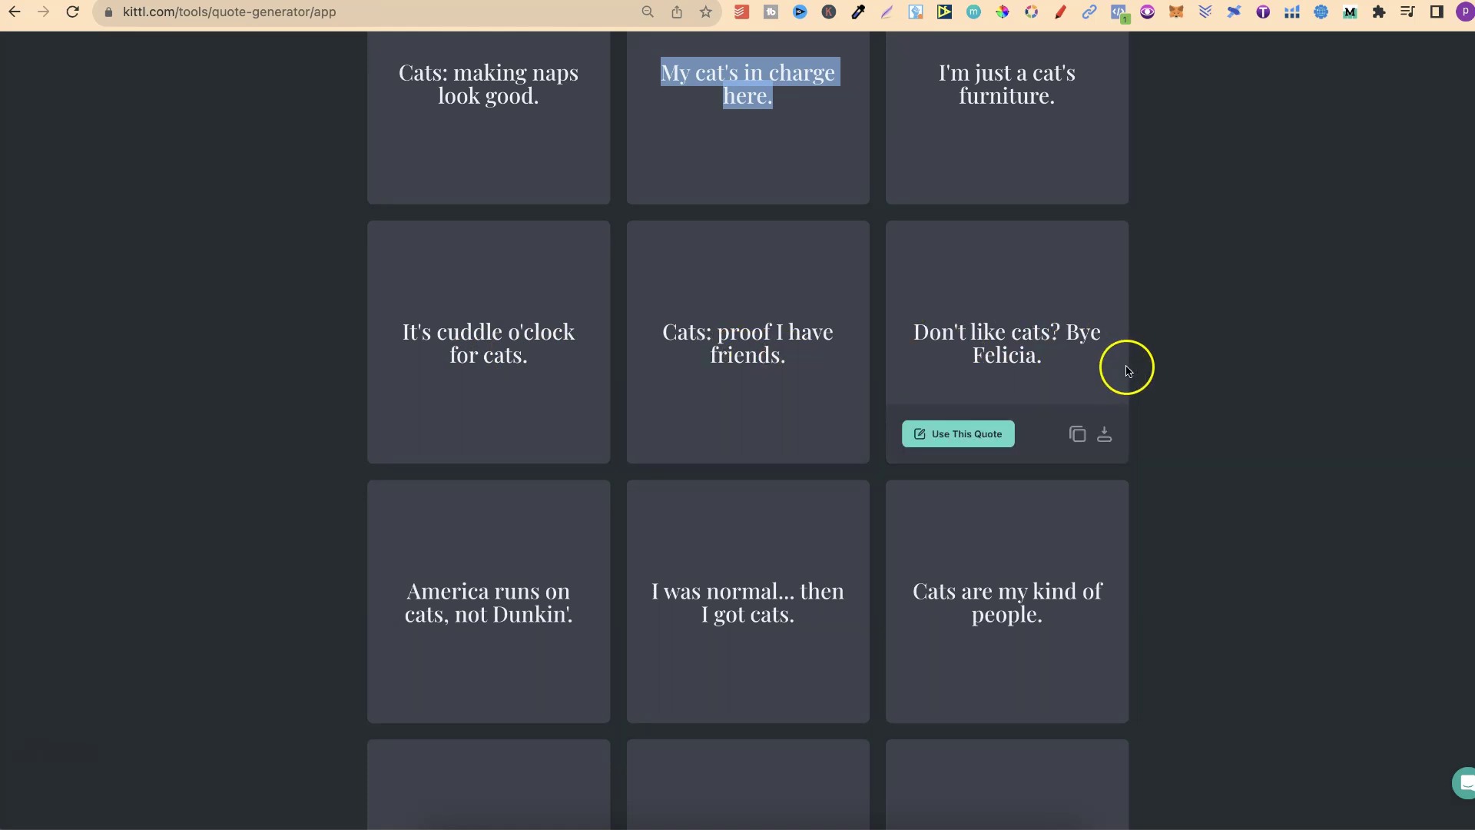
scroll(1180, 382, "down", 3)
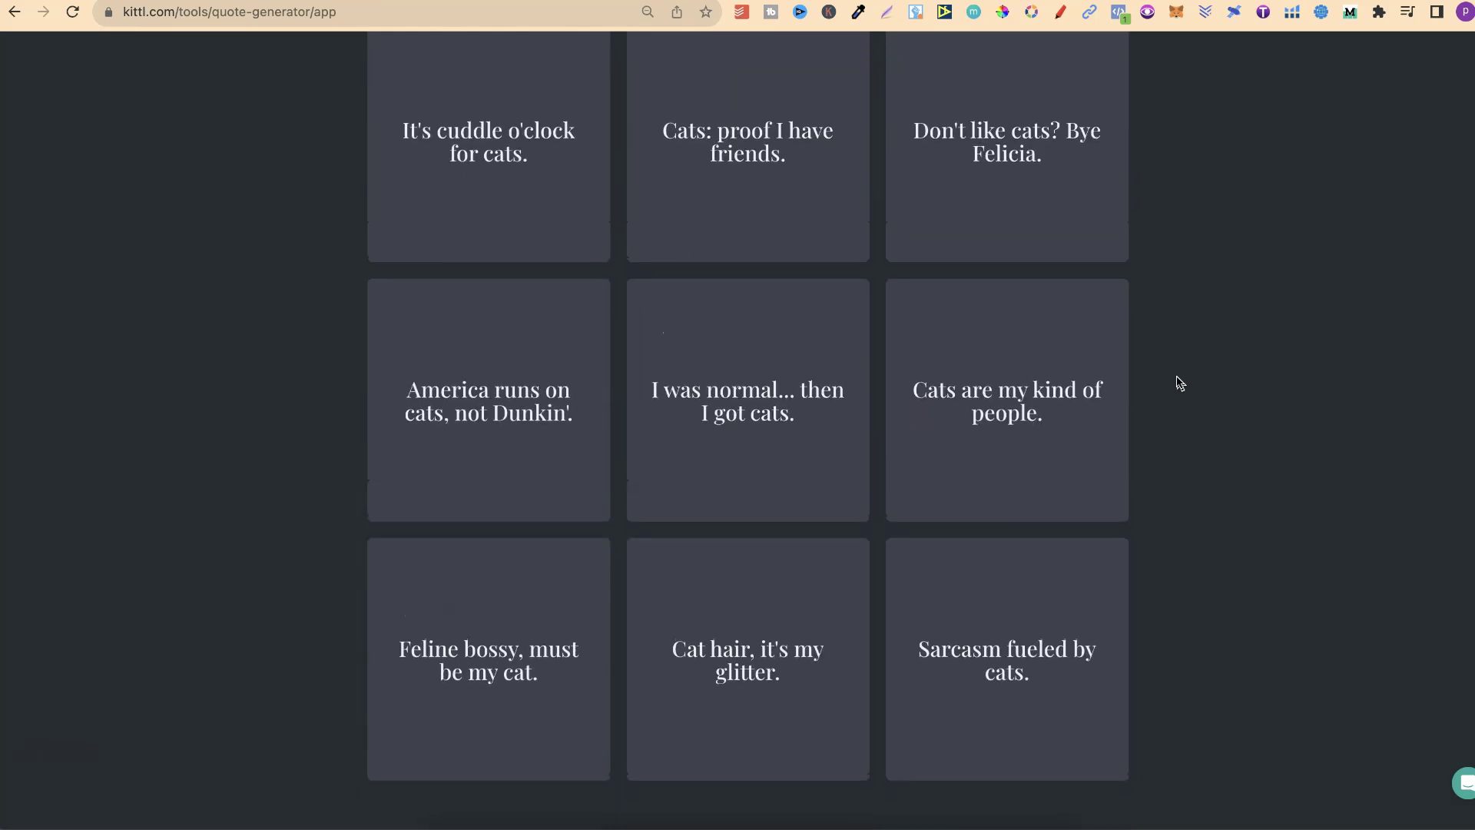
scroll(1179, 382, "up", 10)
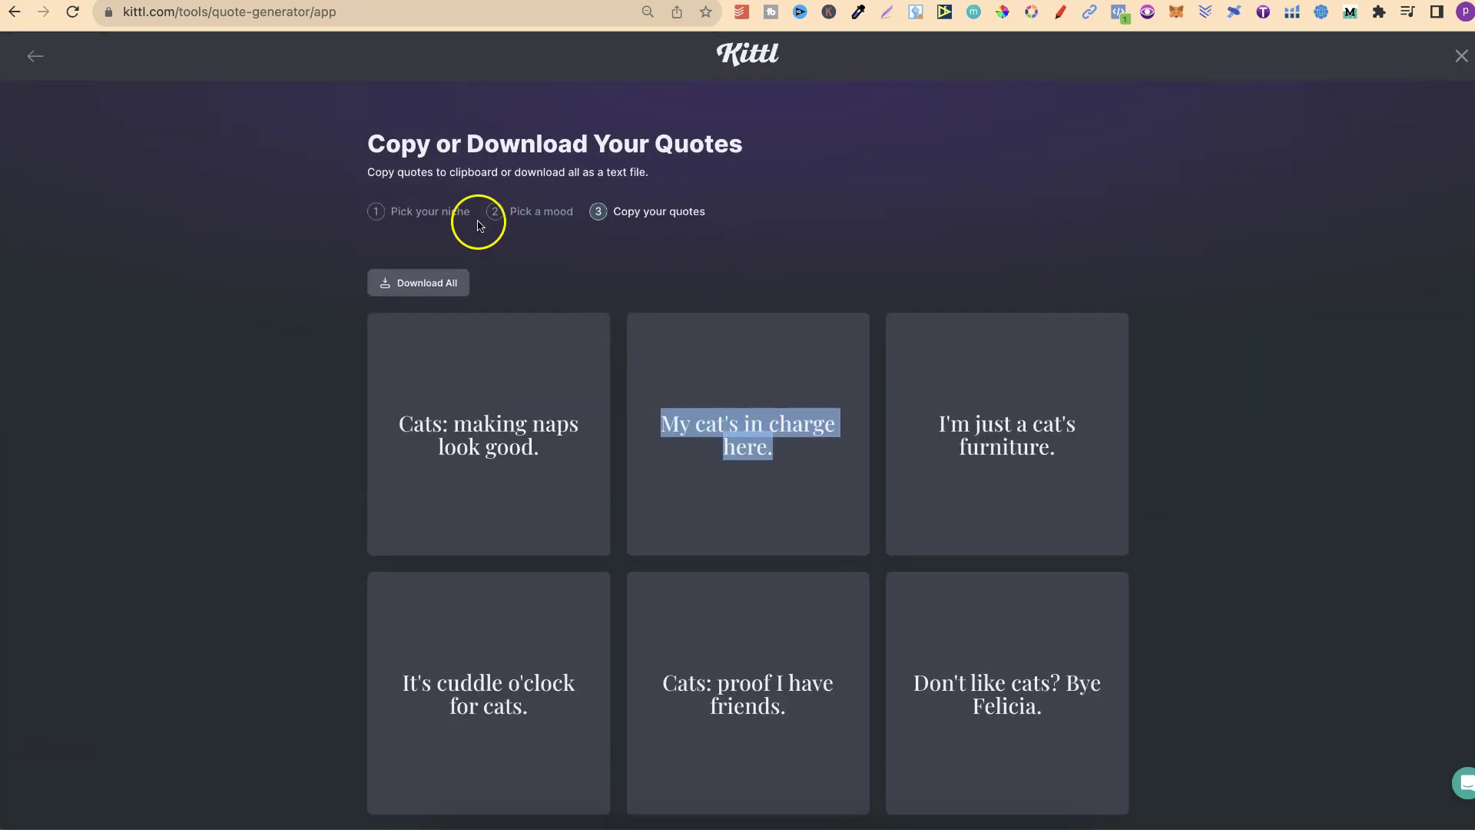
Step: Regenerate quotes with the Love niche and Romantic mood at 5–8 words
left_click(397, 215)
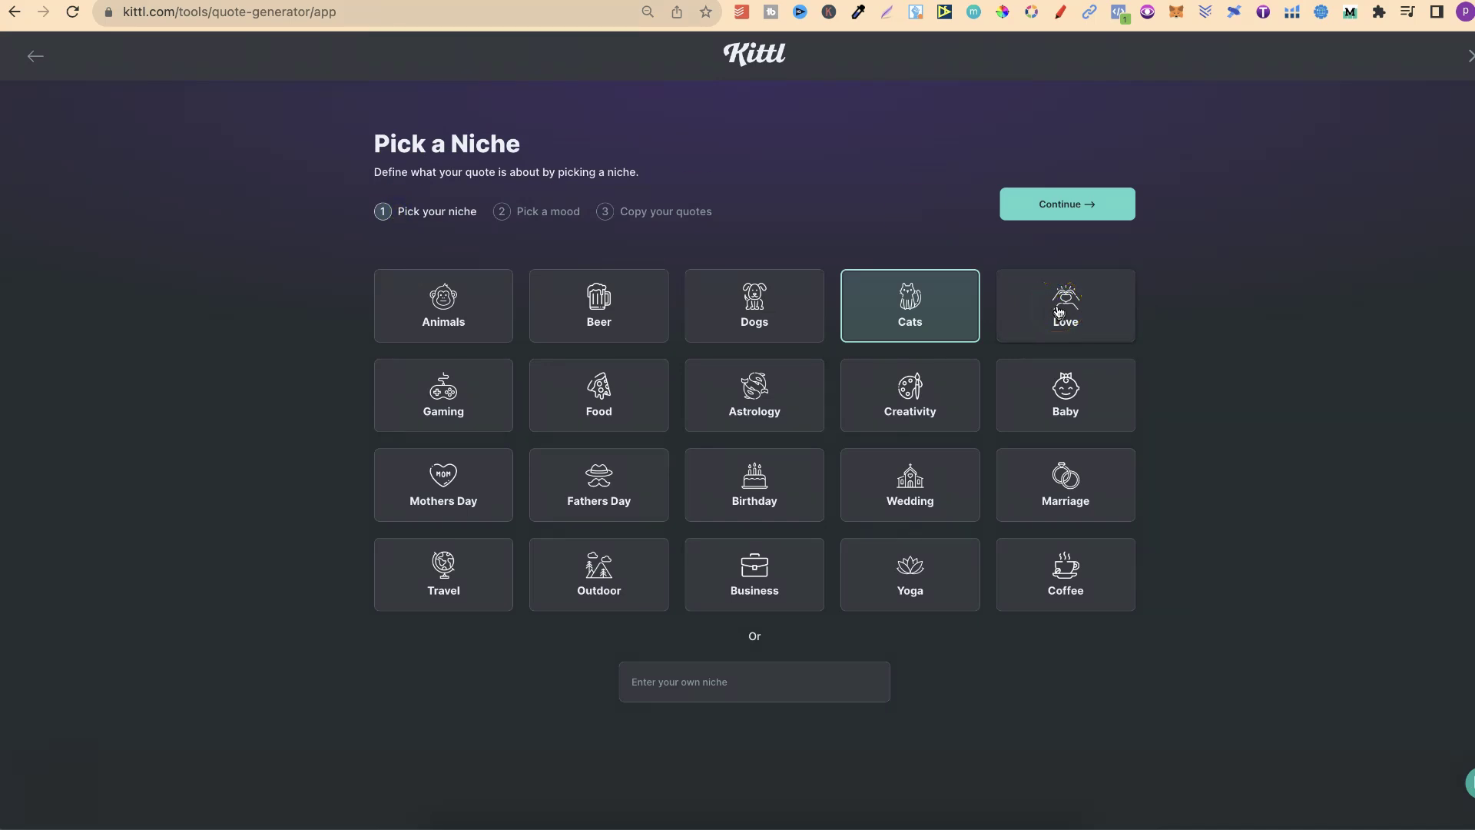
left_click(1059, 311)
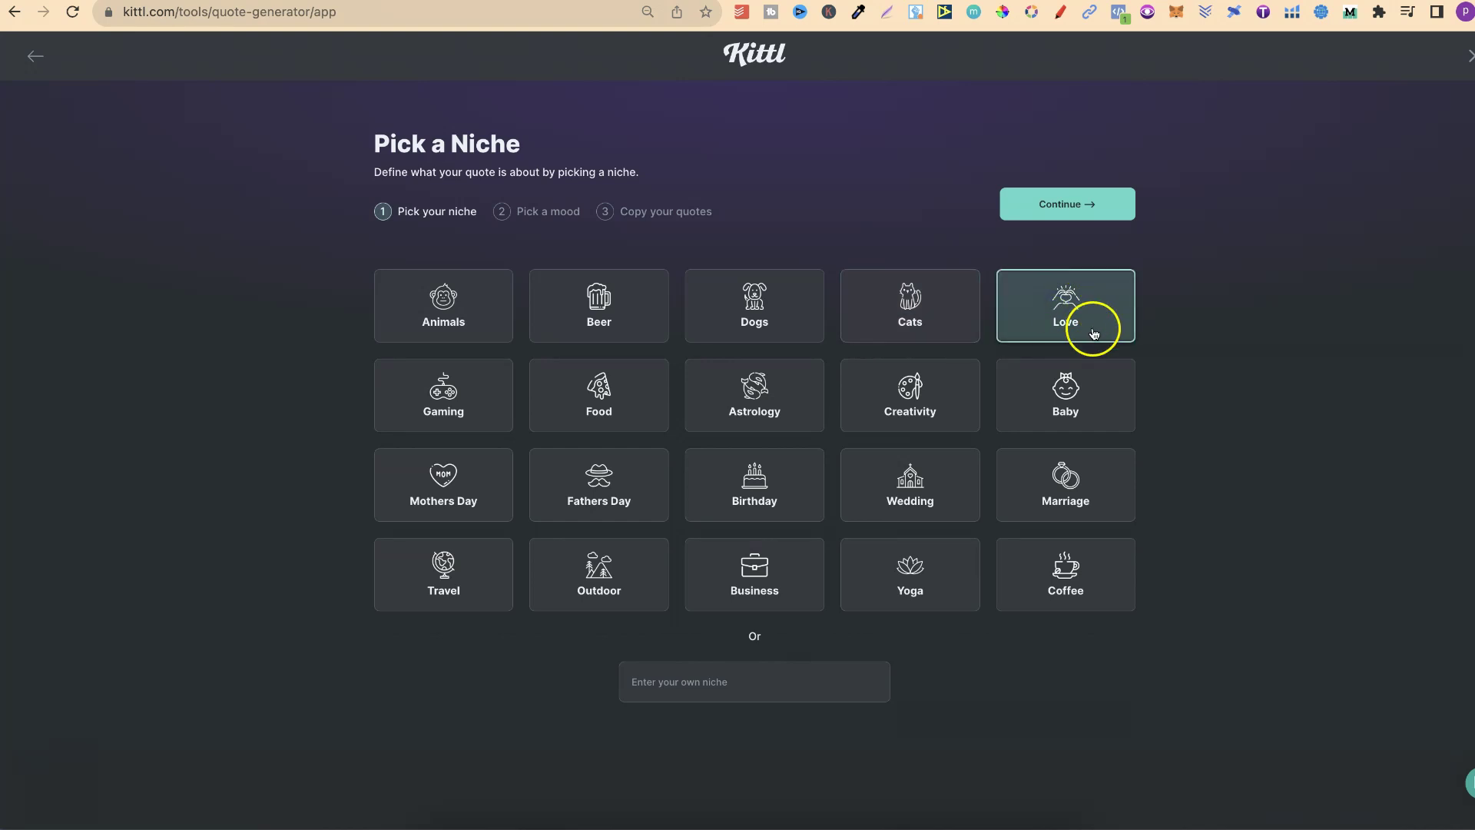
left_click(1068, 209)
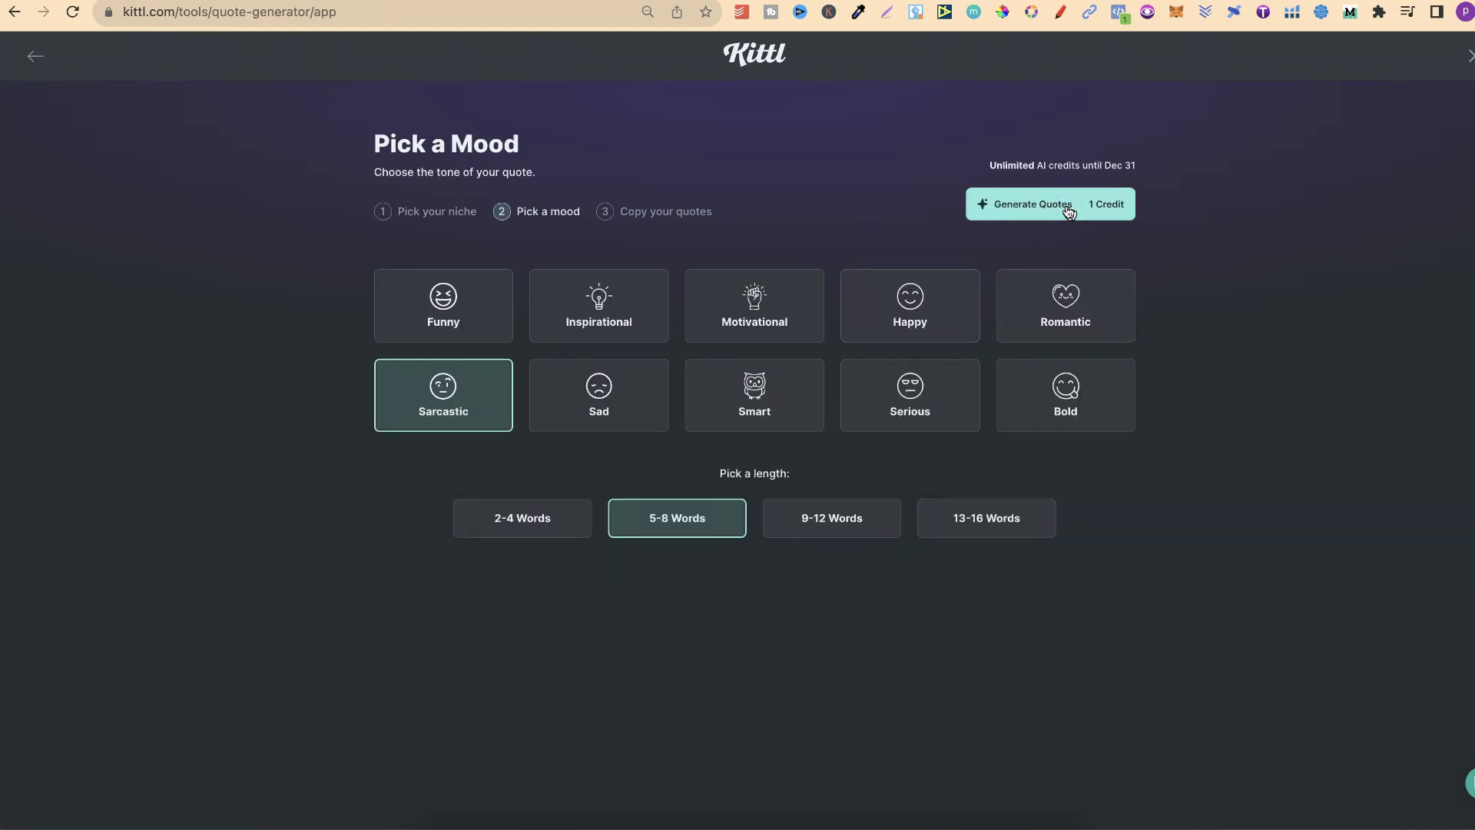
left_click(1044, 317)
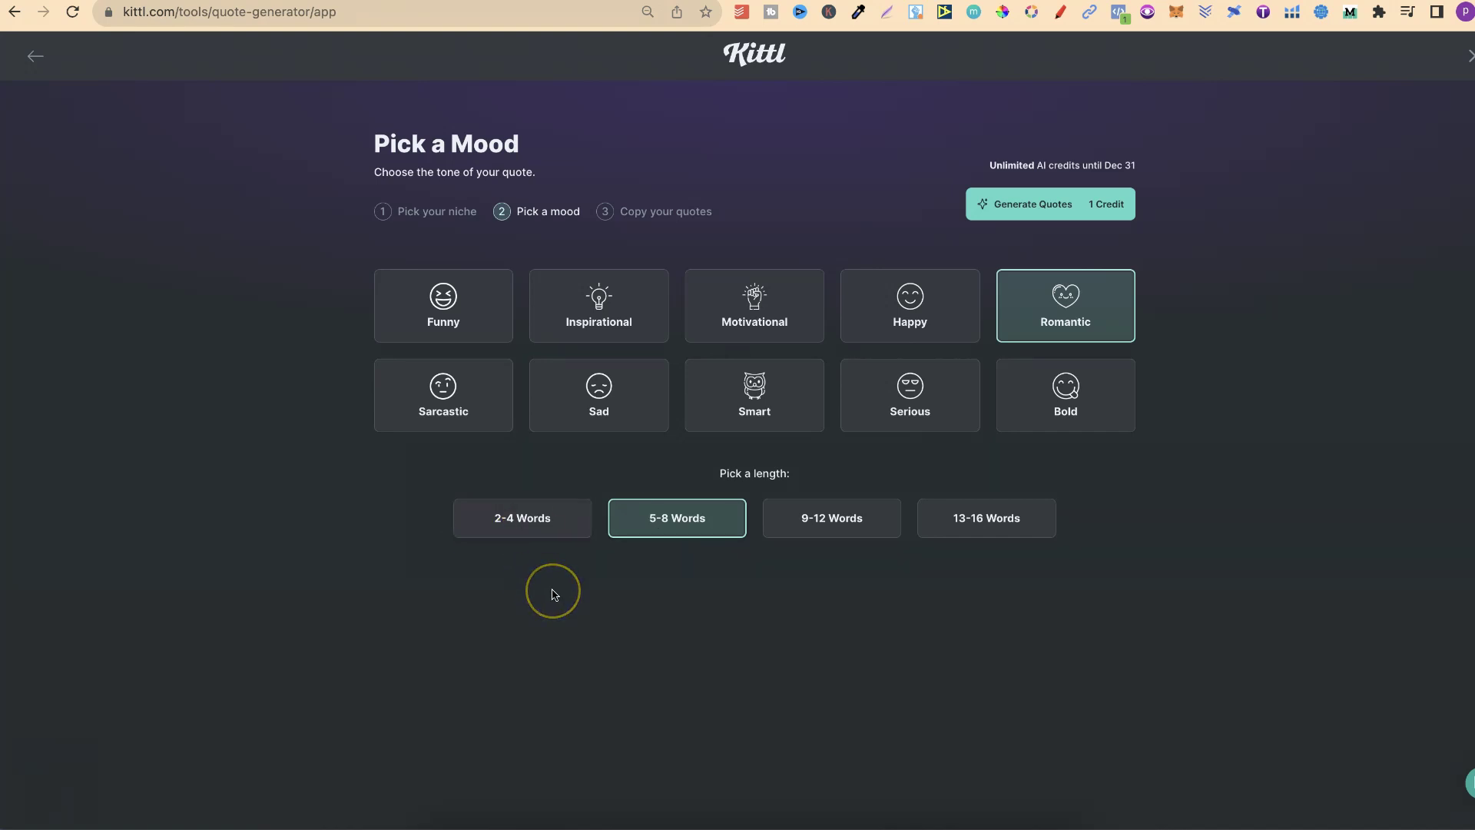
left_click(1045, 208)
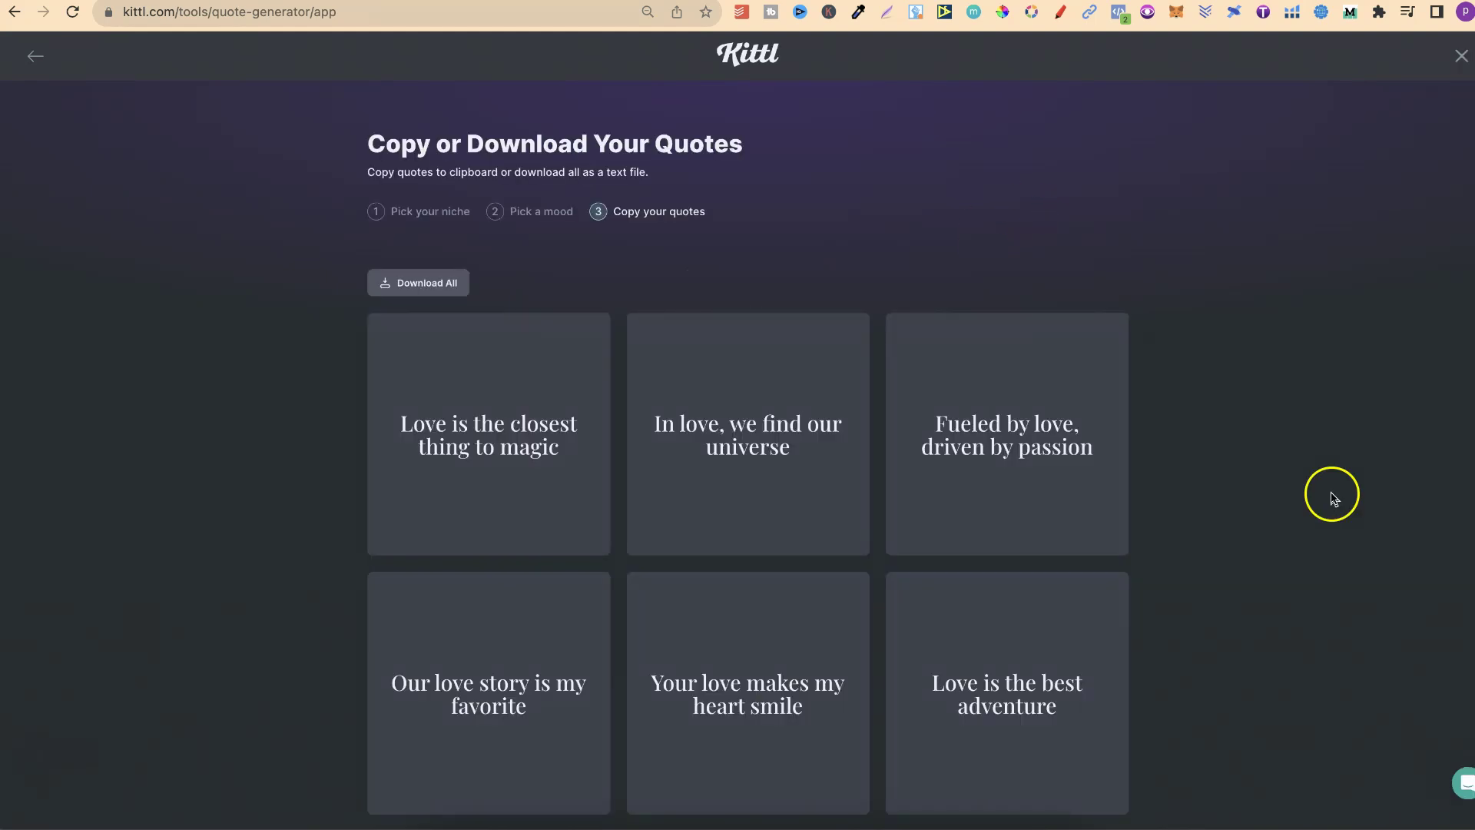
Step: Search Google for the quote 'Fueled by love, driven by passion'
mouse_move(540, 481)
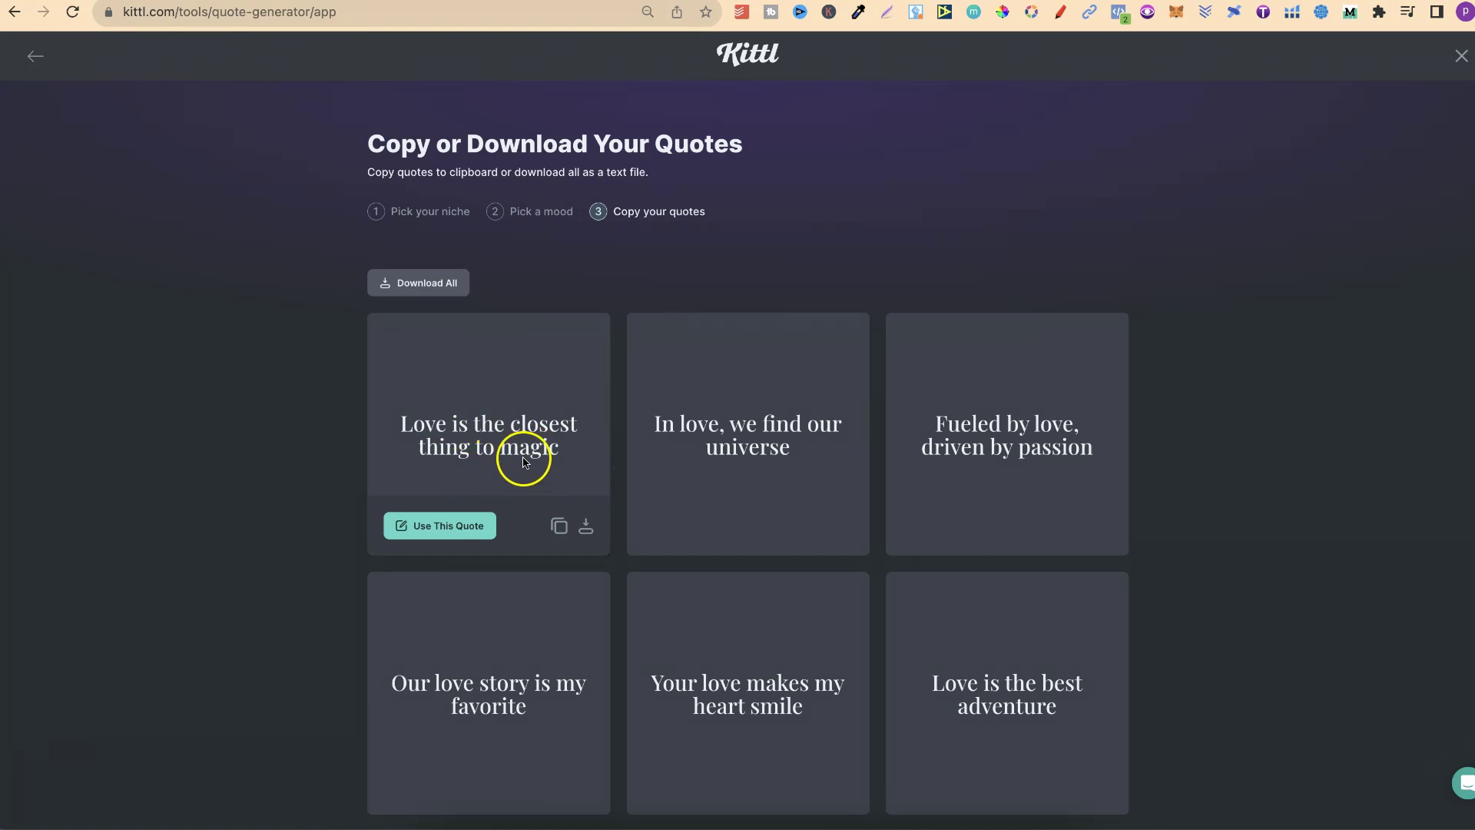
mouse_move(678, 441)
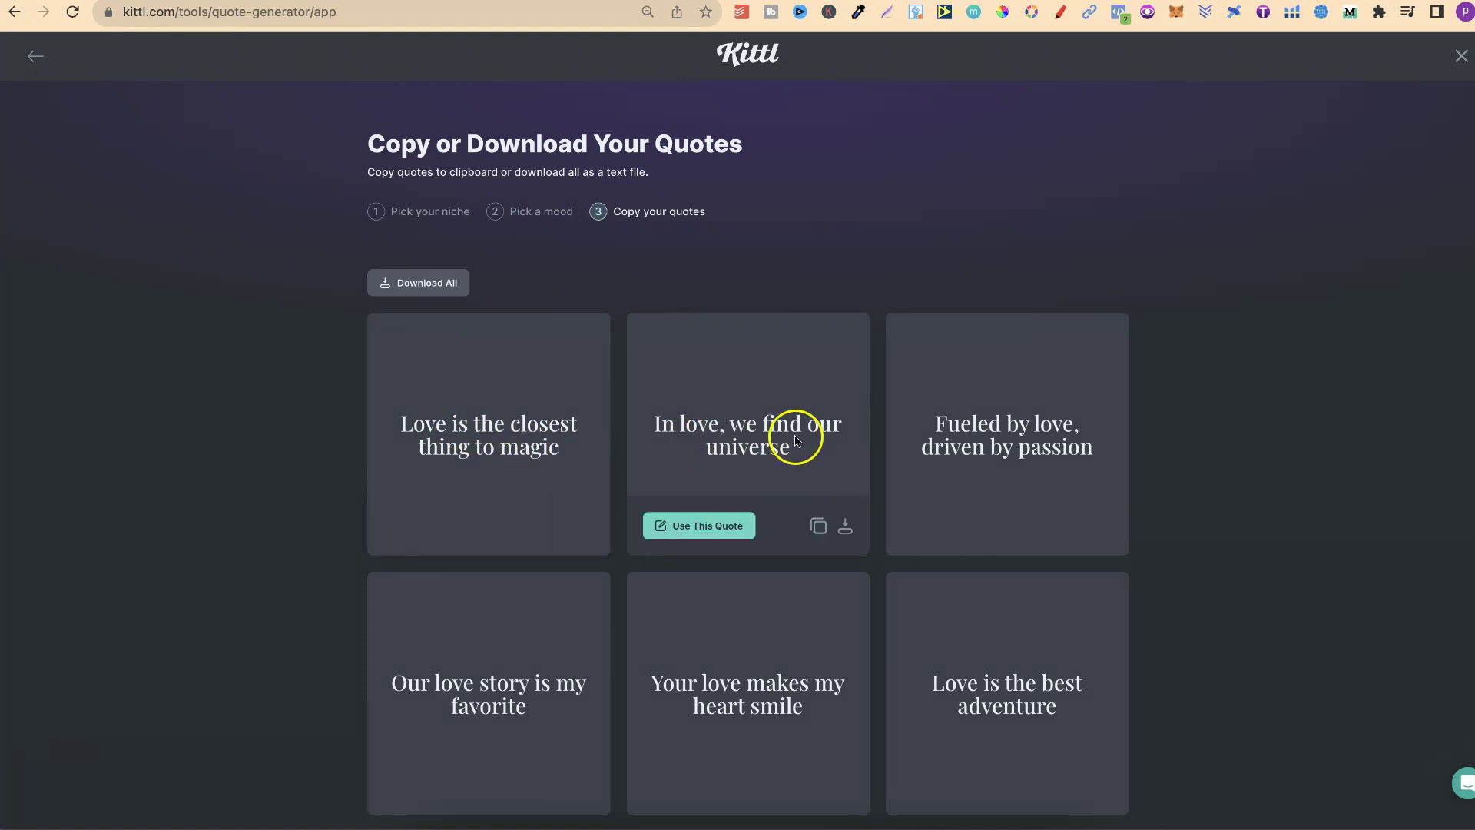
mouse_move(919, 451)
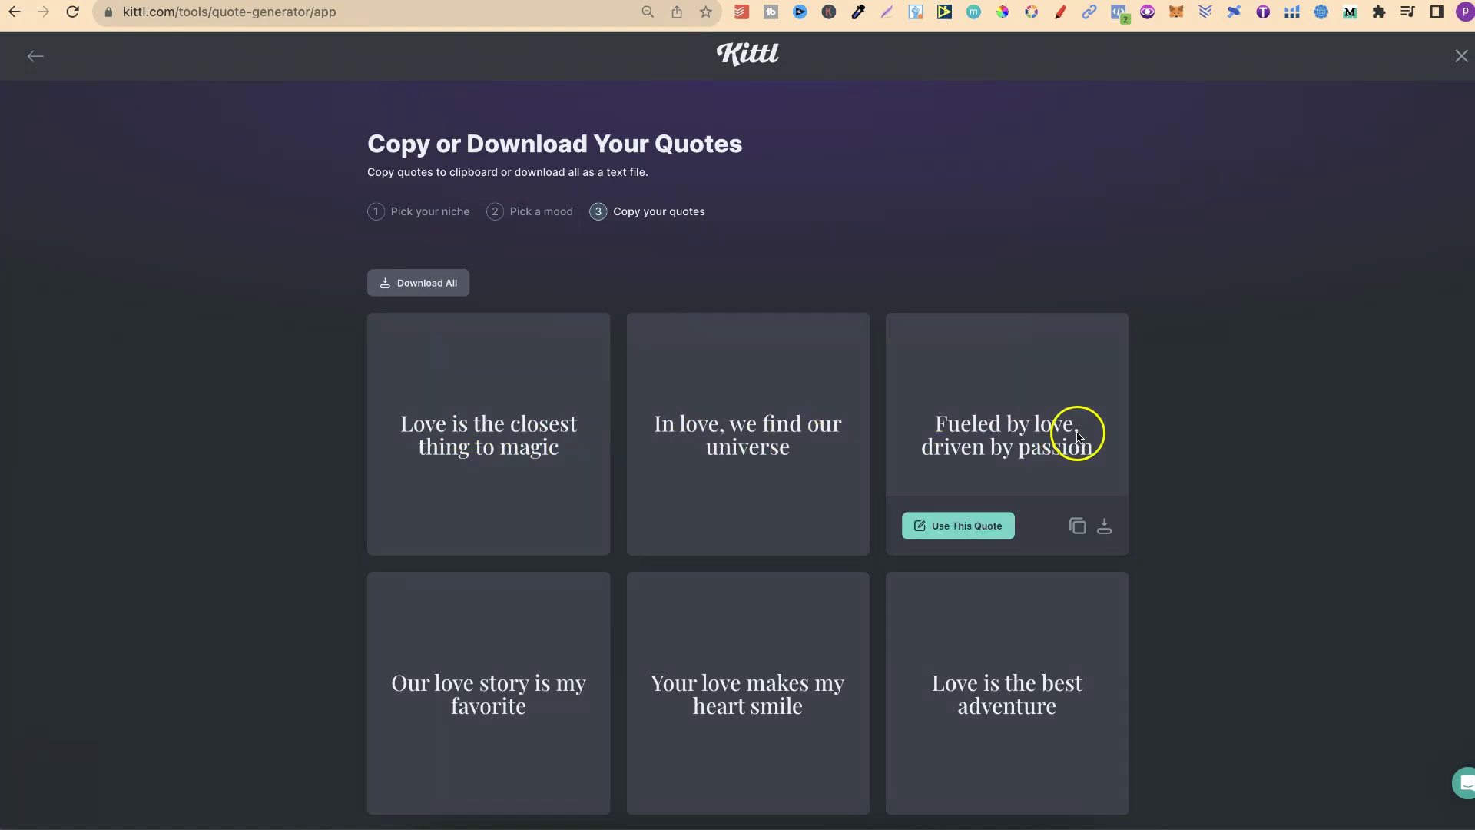
left_click_drag(1107, 451, 927, 425)
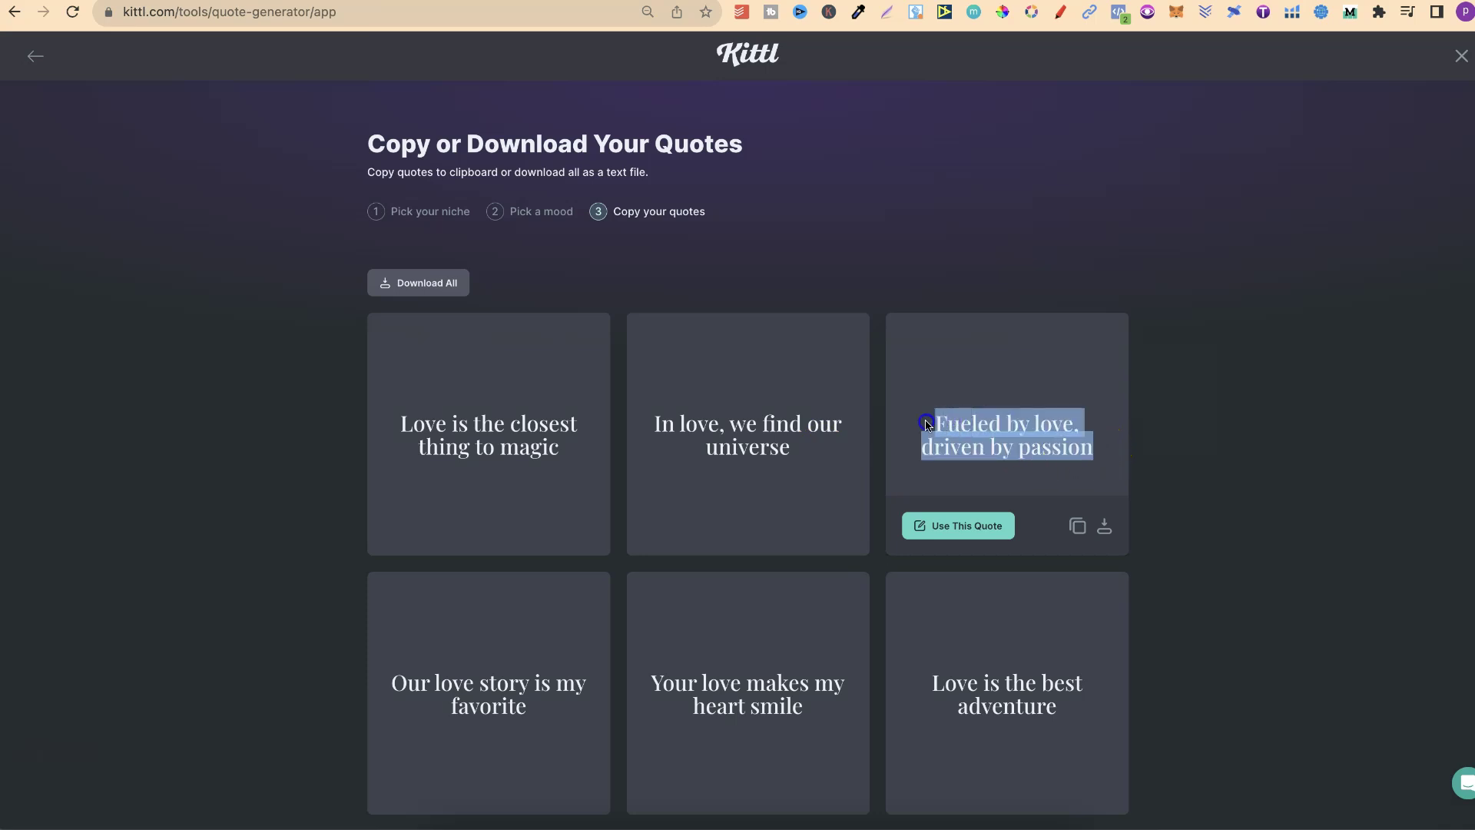
right_click(973, 430)
left_click(1030, 510)
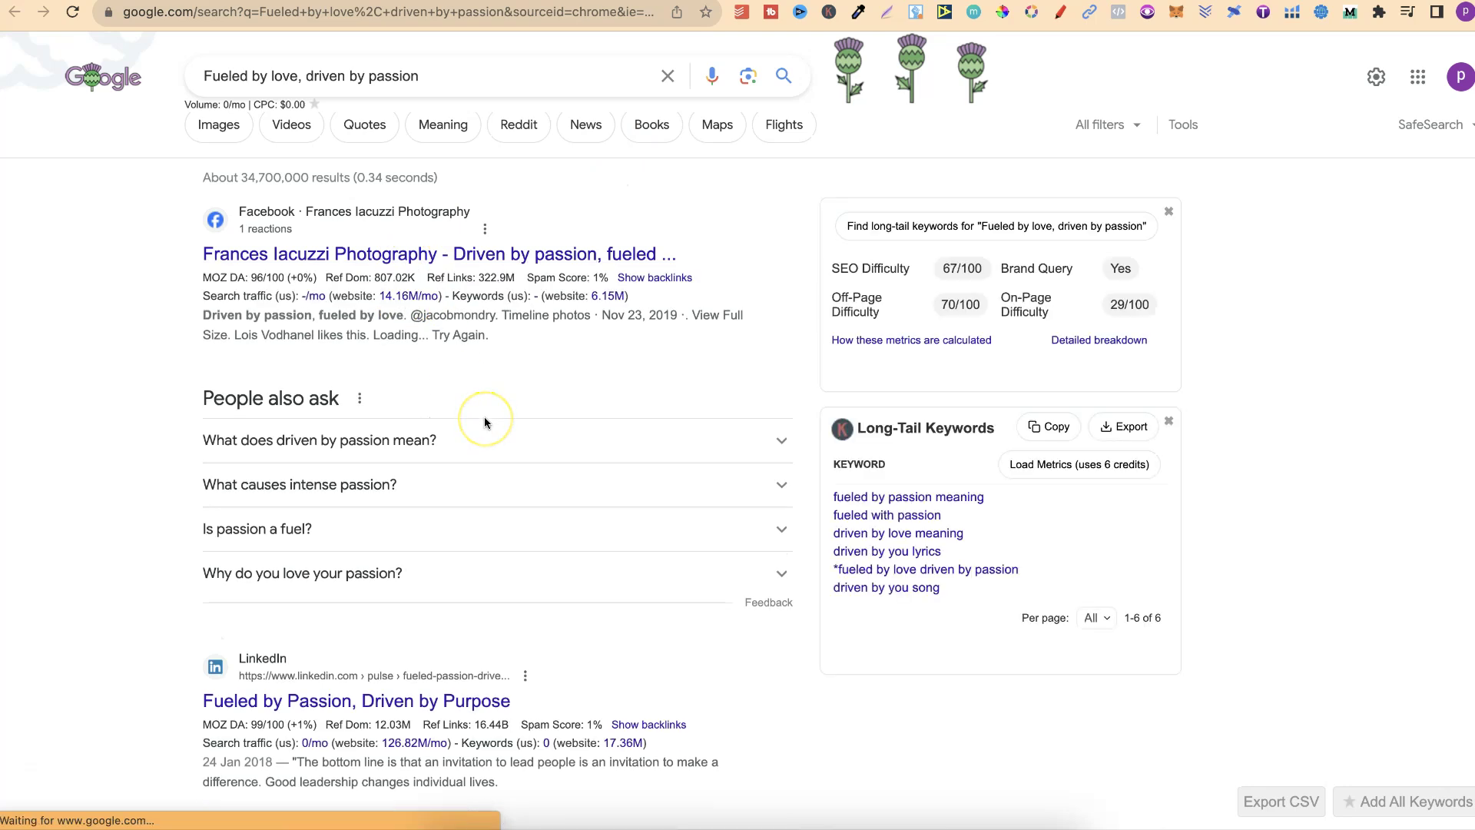
Step: Scan the Google results for that quote, then switch back to Kittl
scroll(485, 421, "down", 8)
scroll(485, 421, "up", 5)
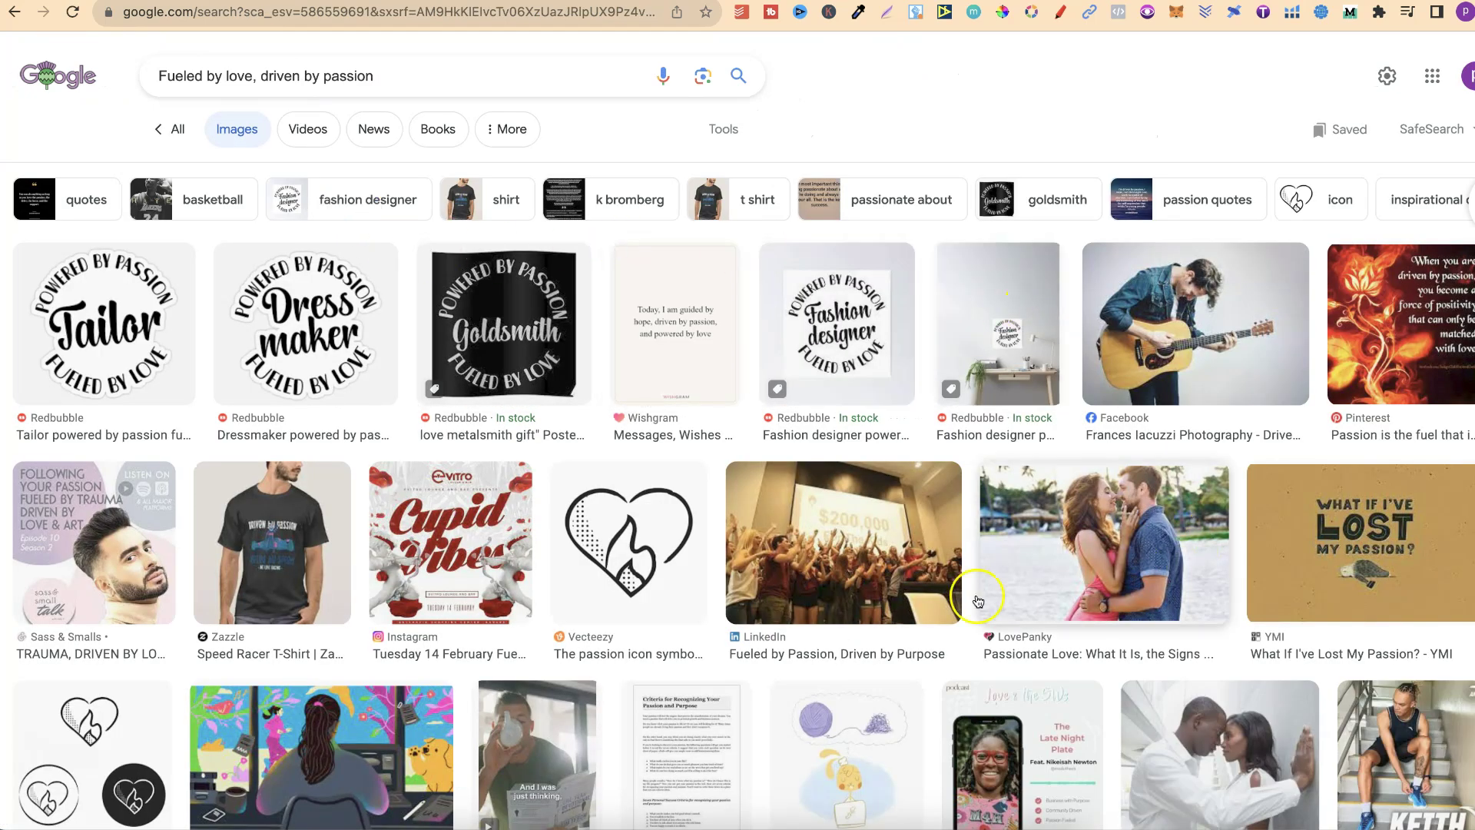
key("ctrl+Tab")
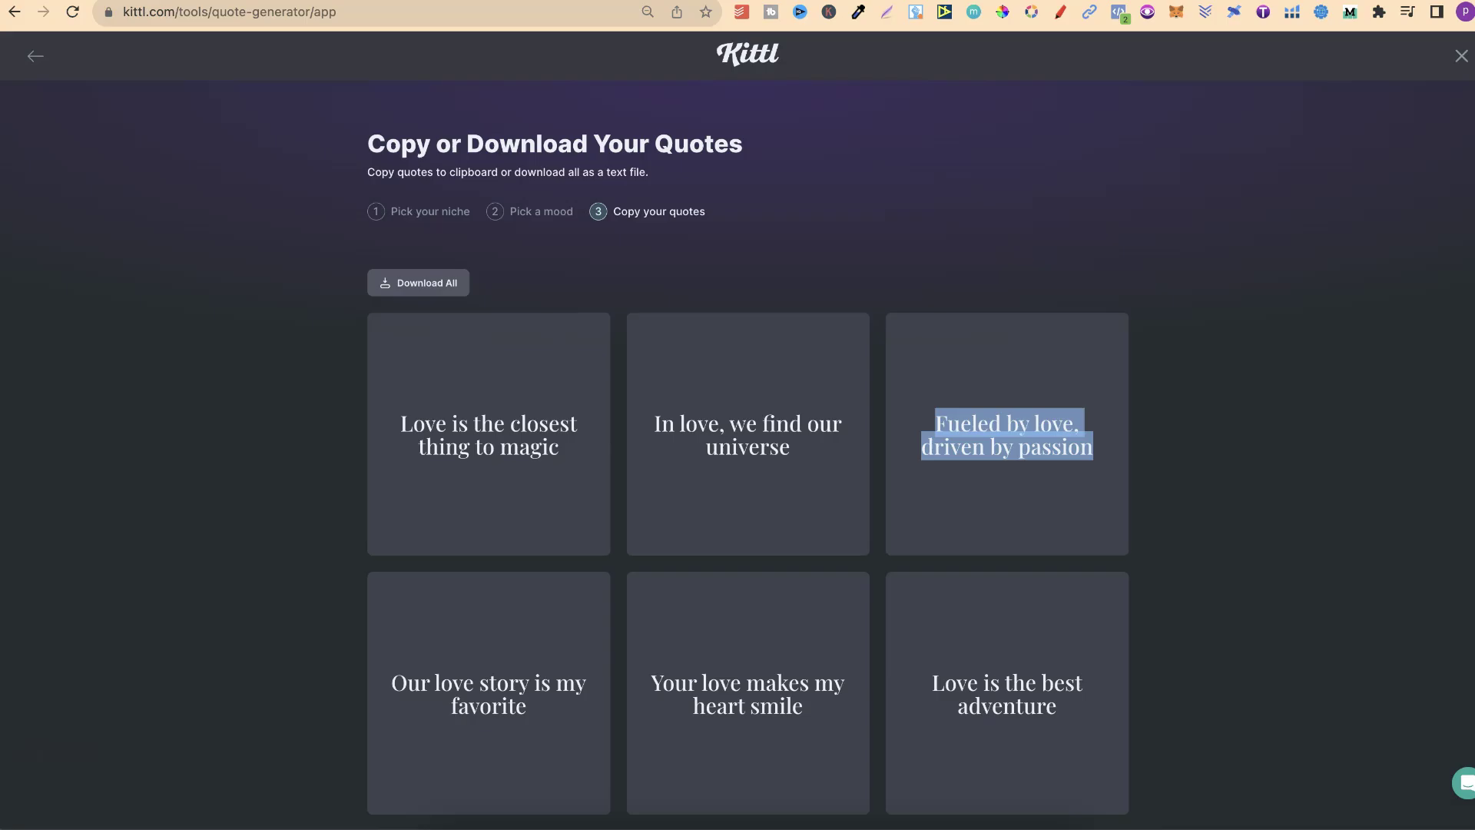
left_click(1204, 439)
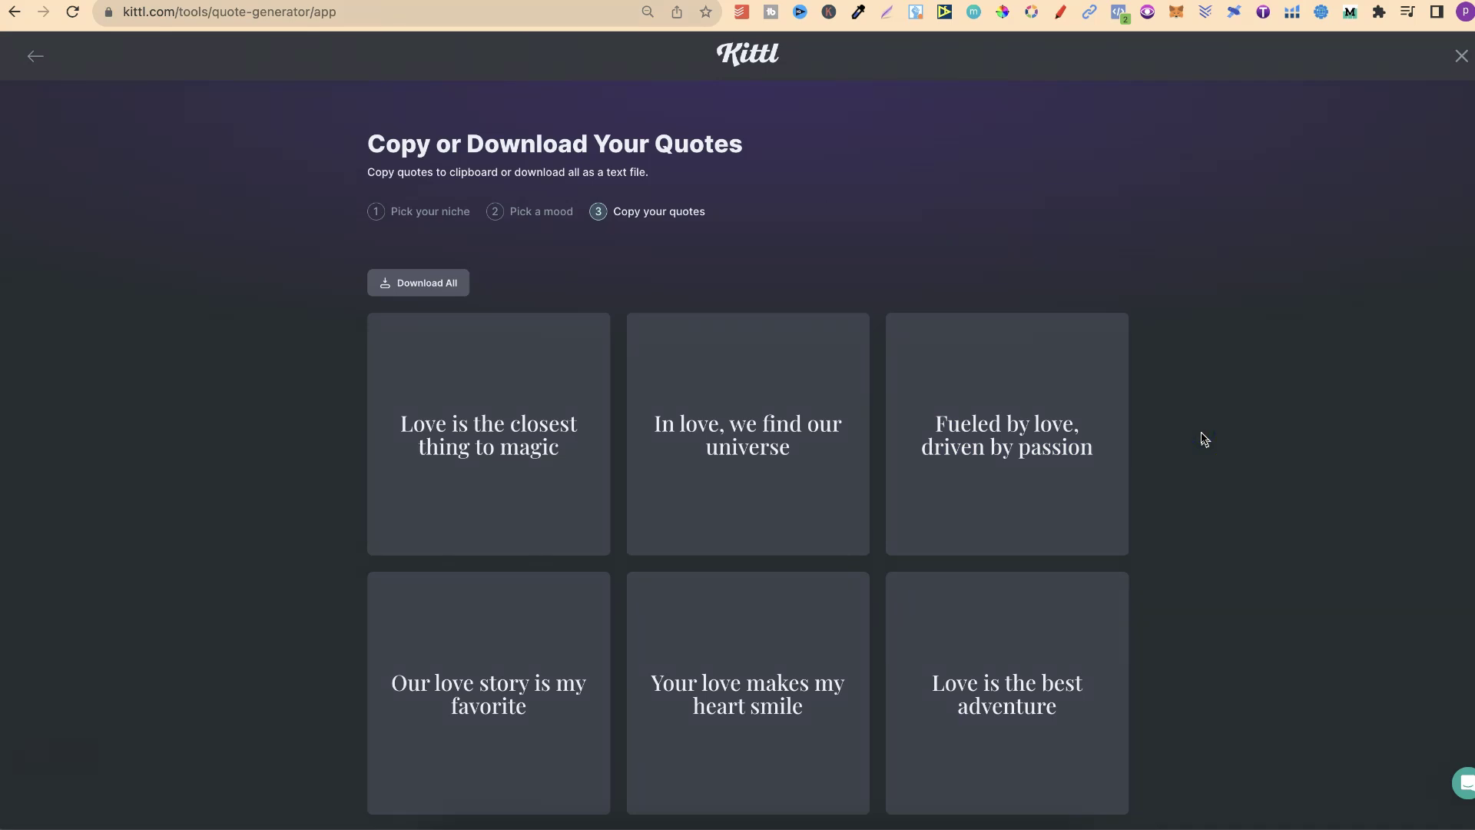
scroll(1204, 439, "down", 7)
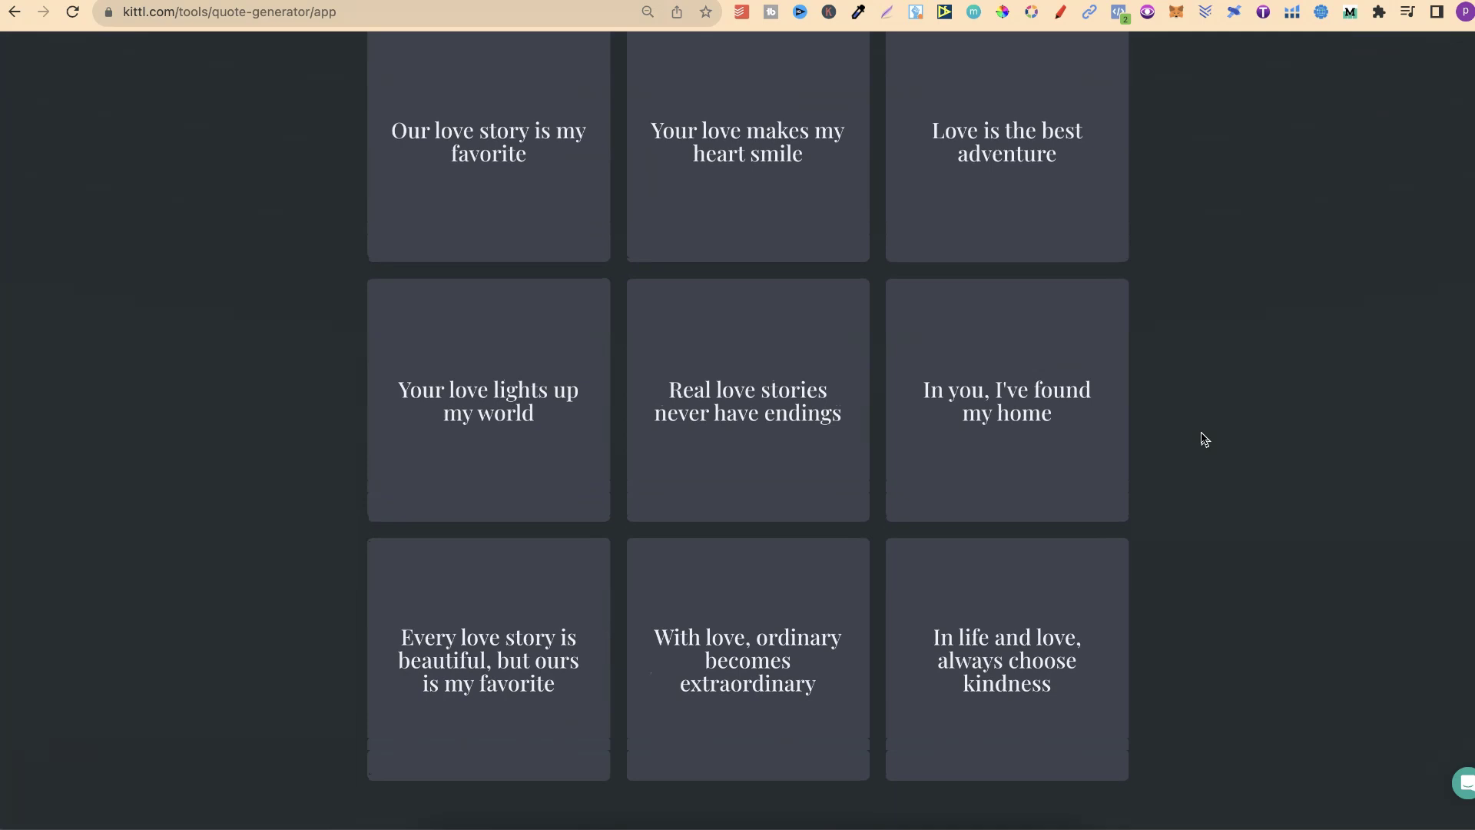
scroll(1204, 439, "up", 7)
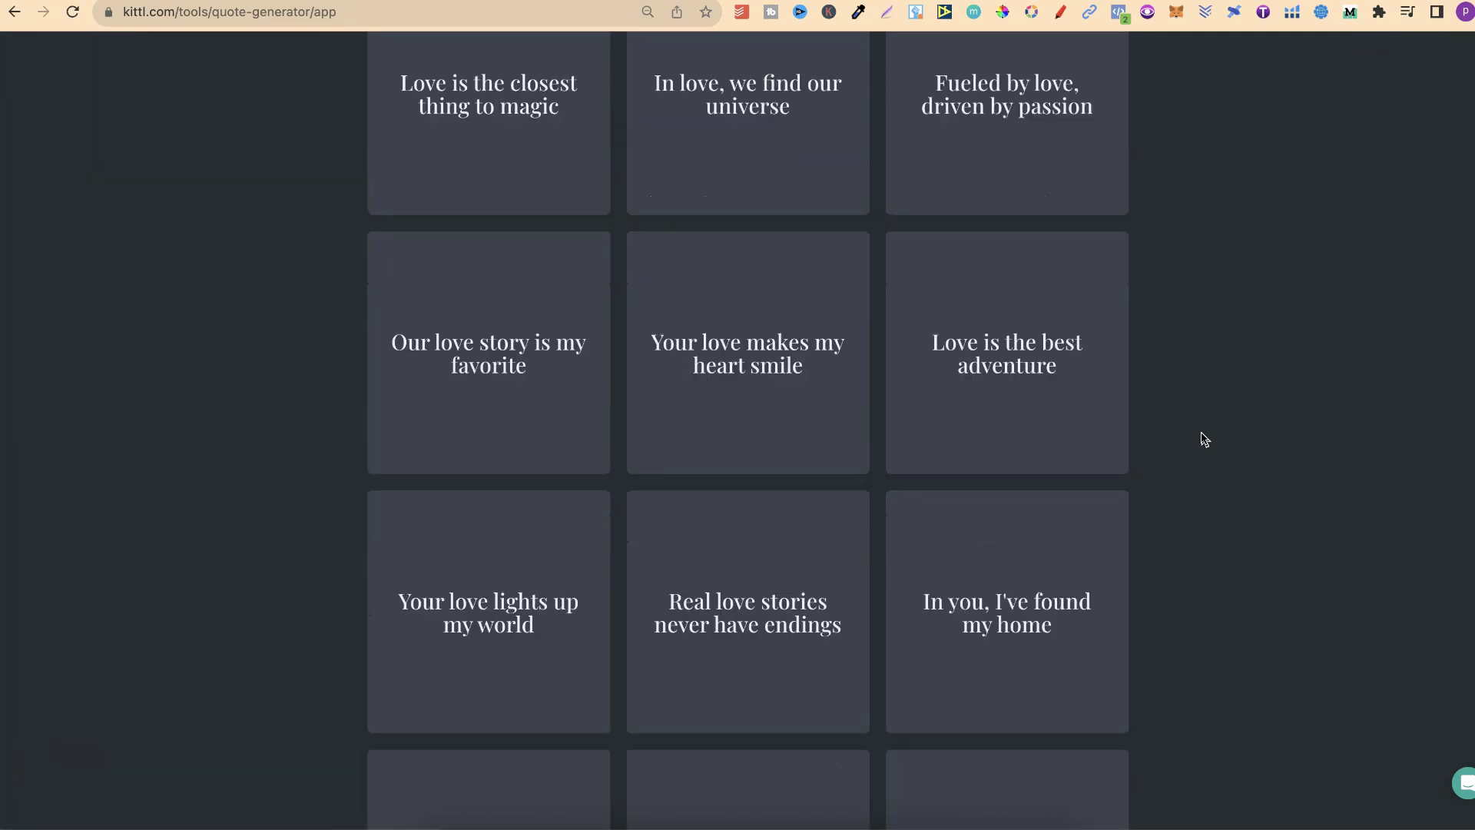
Step: On the pricing page, highlight Pro's 'Unlimited vector exports' and Free's 'Unlimited AI until 31 Dec.'
left_click(1199, 430)
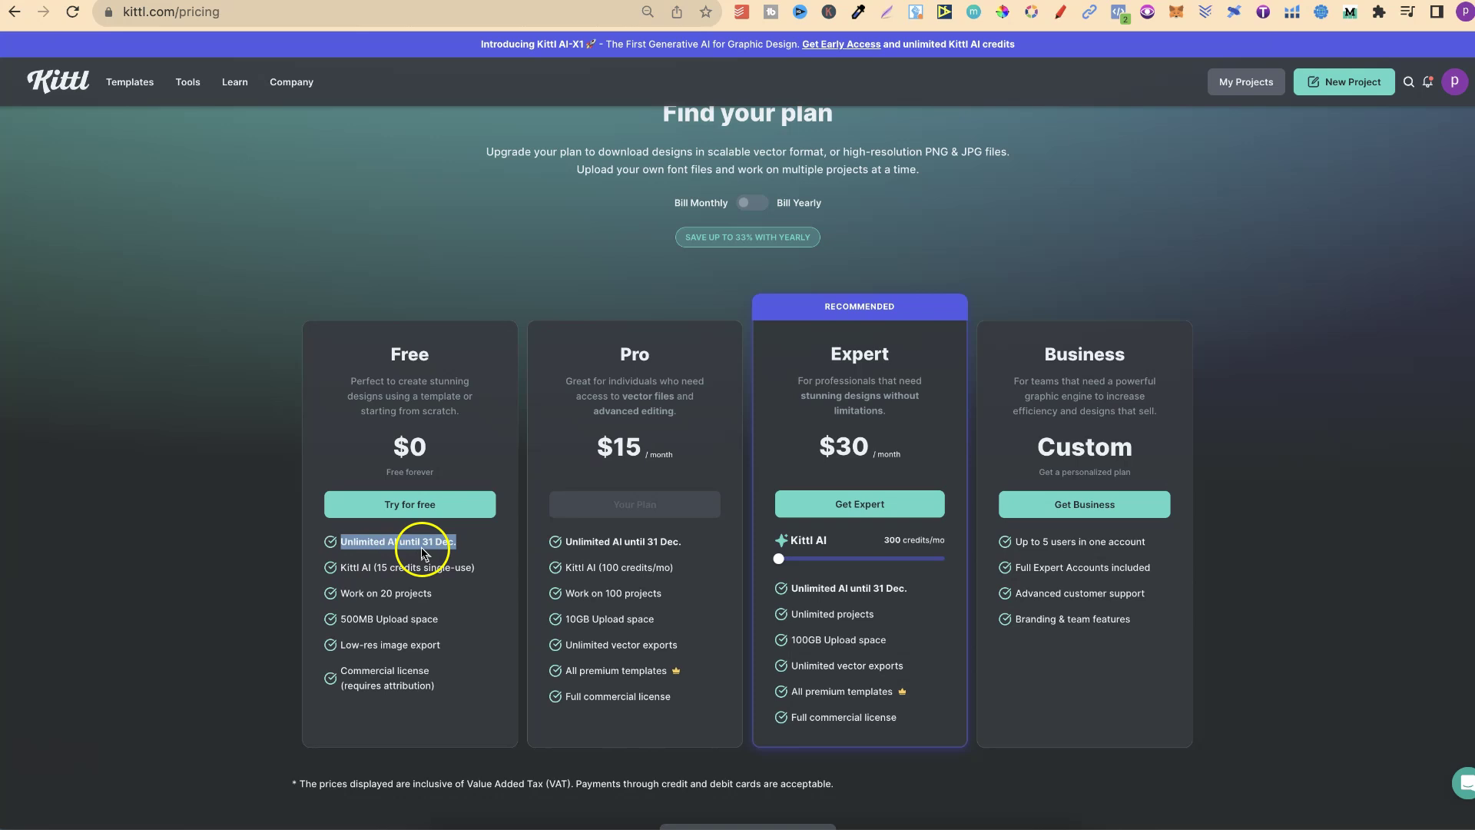
left_click(446, 549)
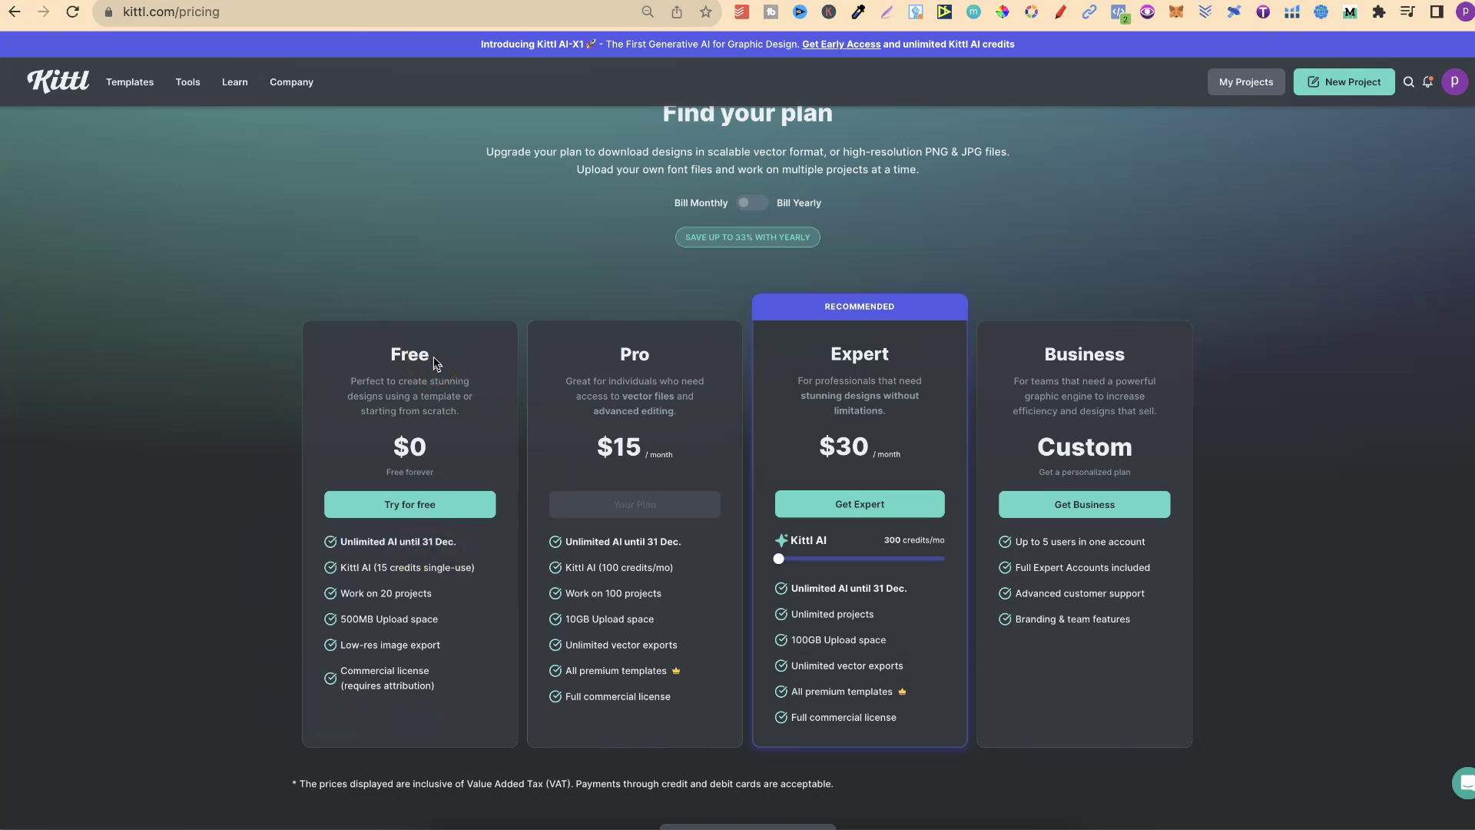
left_click_drag(565, 647, 678, 653)
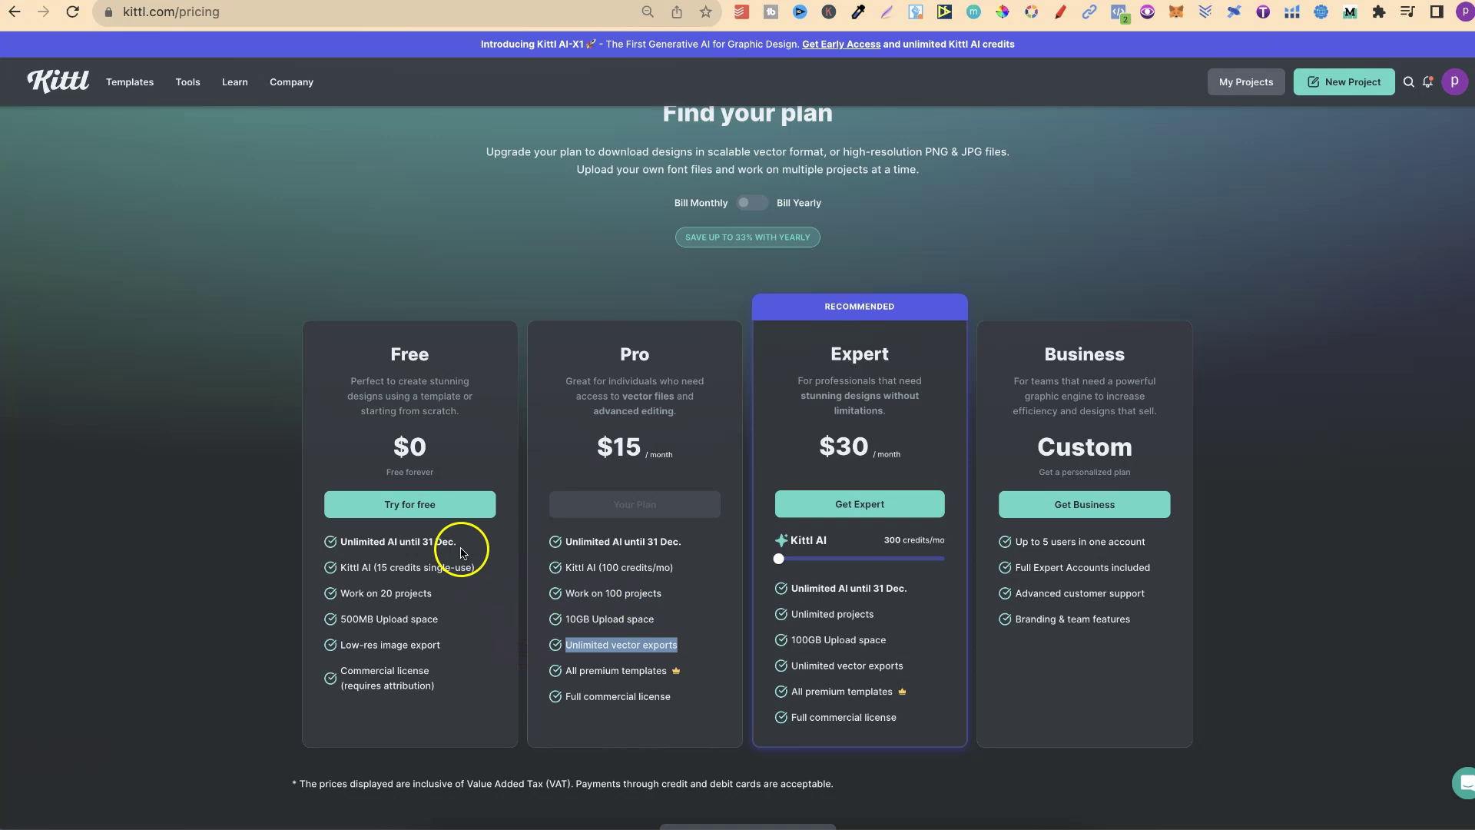
left_click_drag(458, 542, 341, 543)
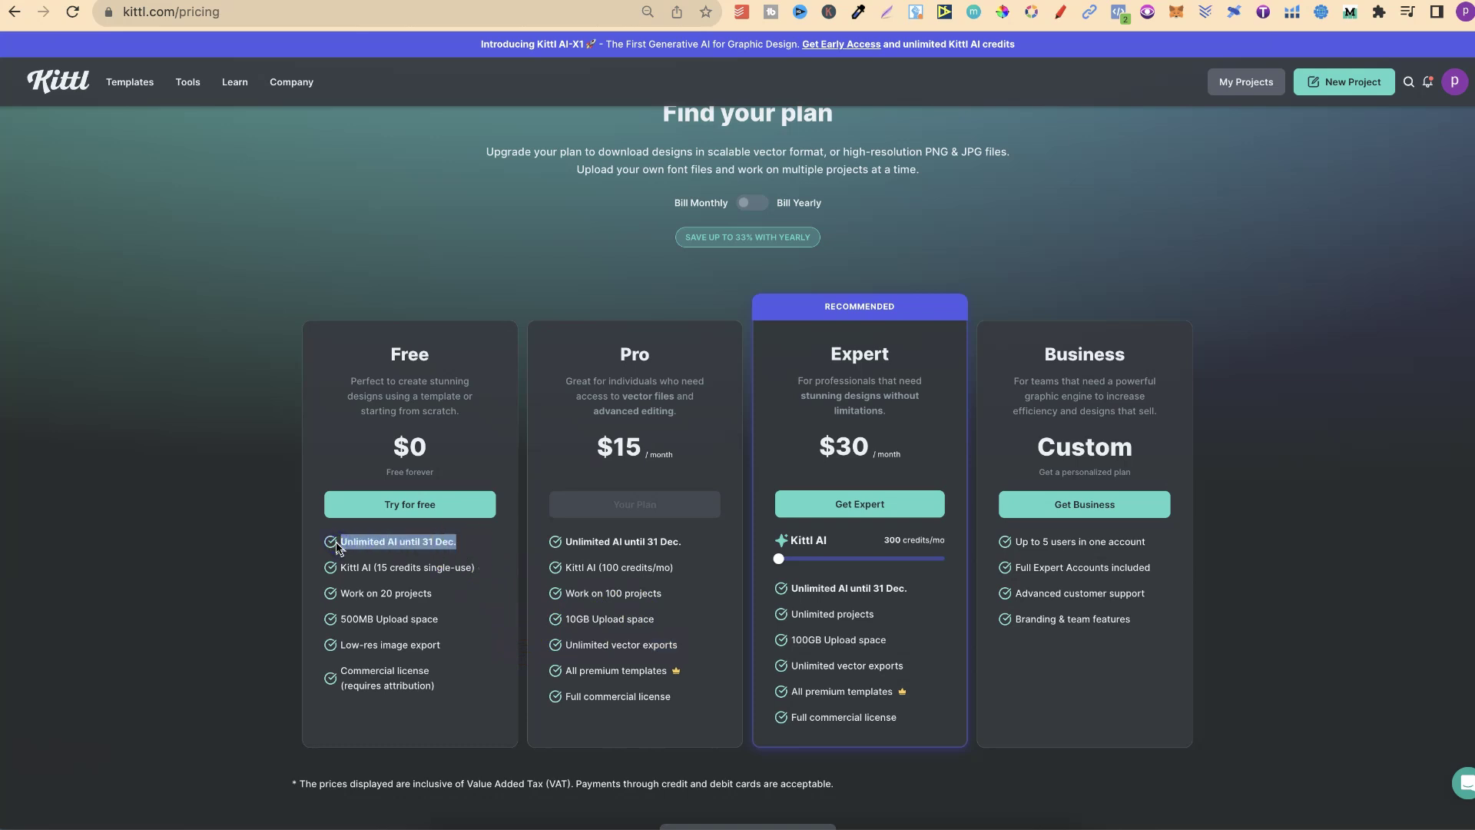